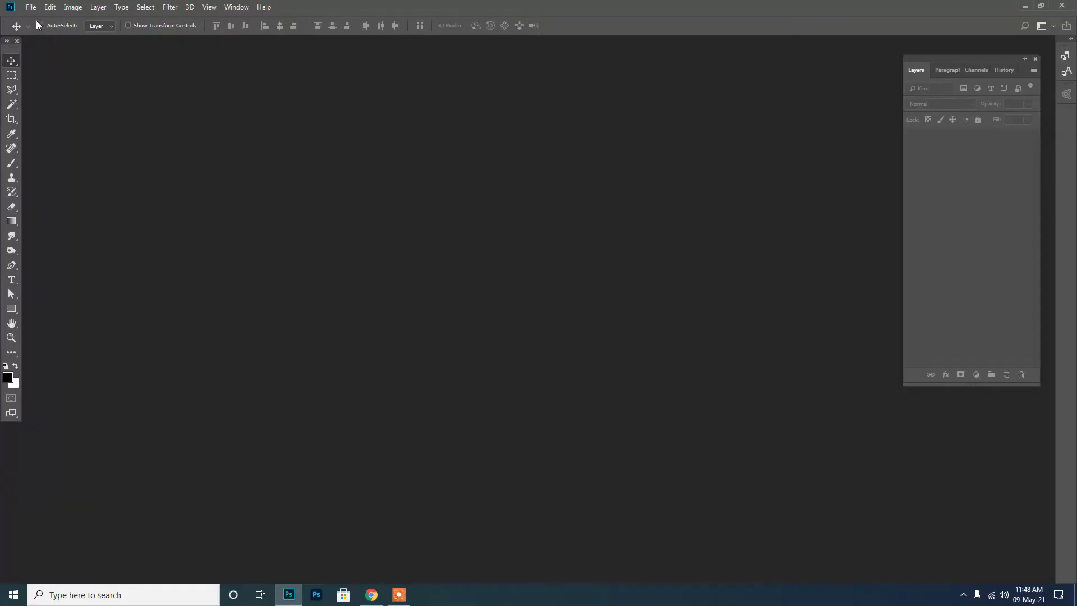
Step: Create a new blank document with units in inches, width 10 and height 10
left_click(32, 7)
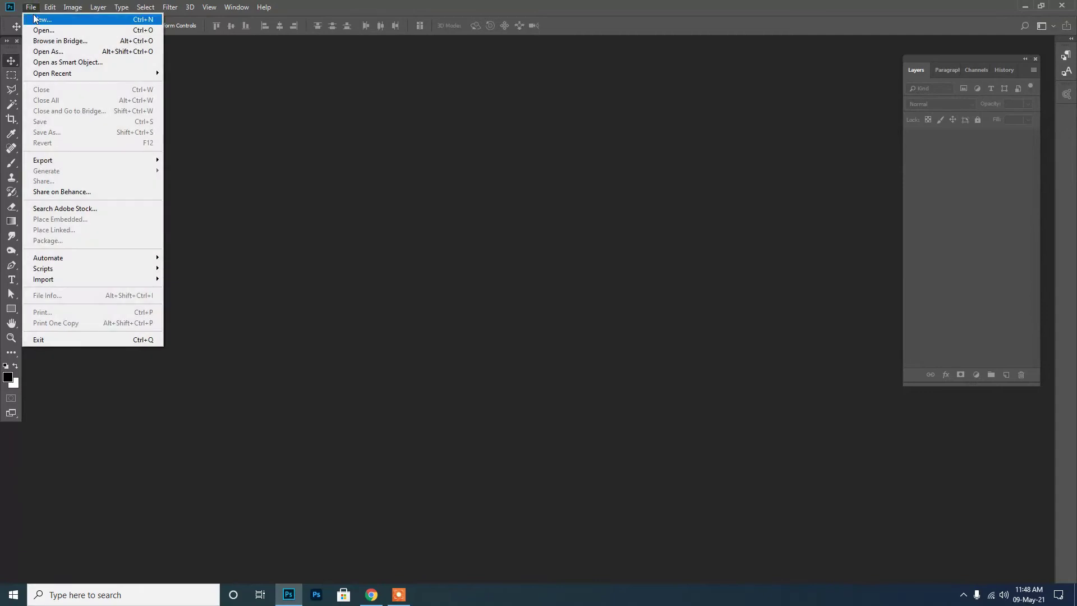
left_click(36, 20)
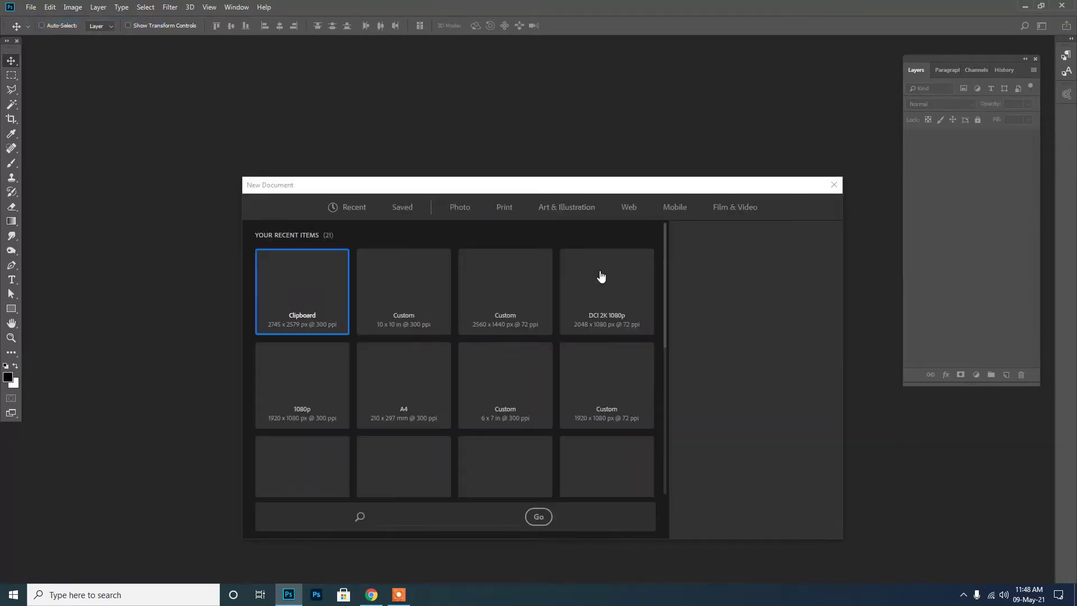
left_click(753, 288)
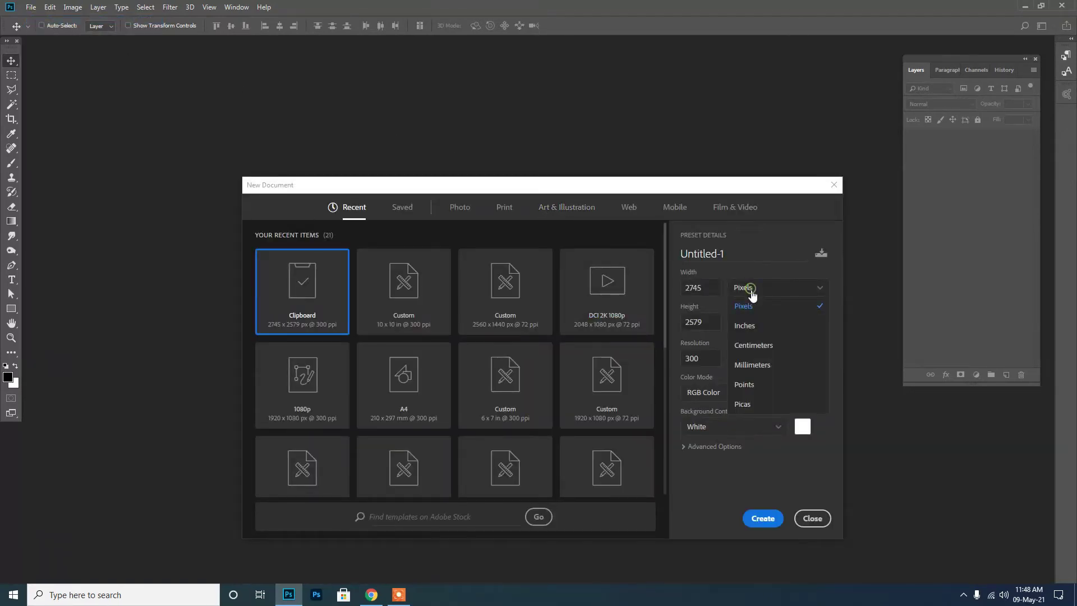
left_click(747, 325)
left_click_drag(708, 289, 671, 291)
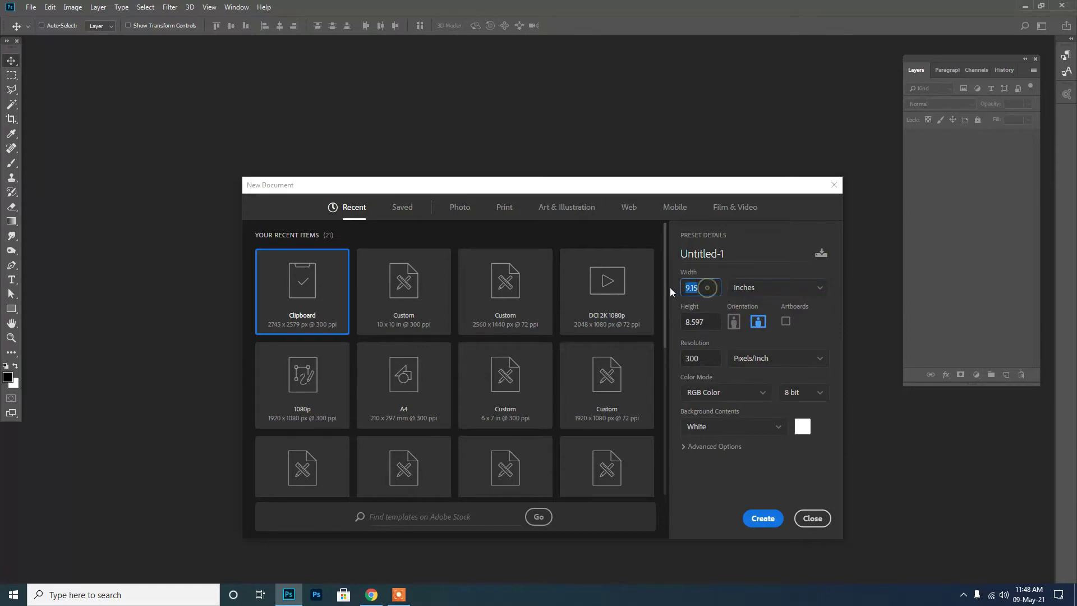
type("0")
key("Tab")
type("10")
left_click(762, 517)
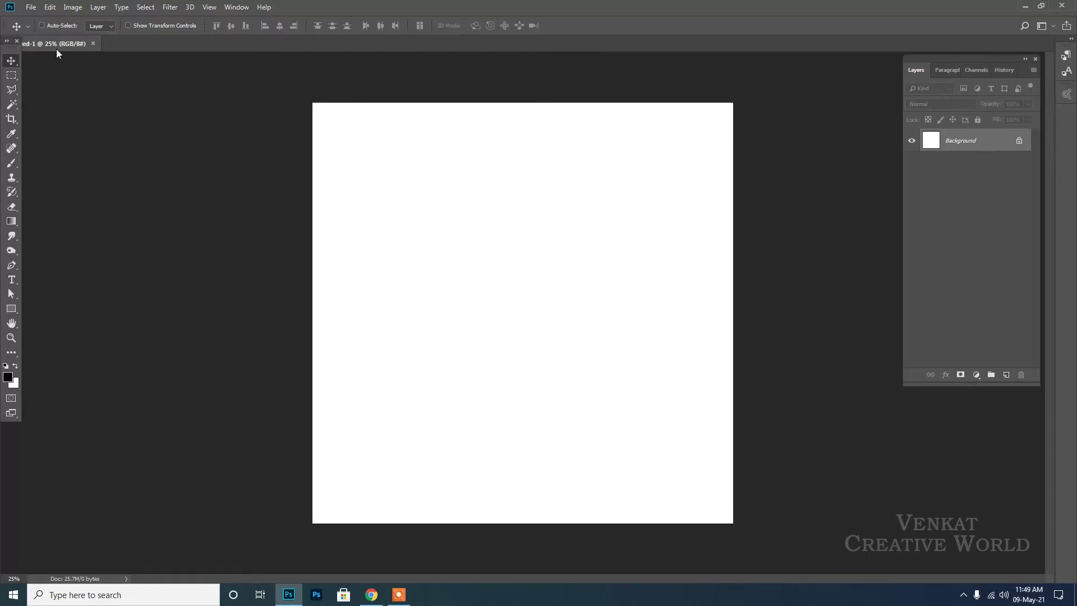
Step: Fill the background with the black foreground color and fit the canvas on screen
left_click(50, 7)
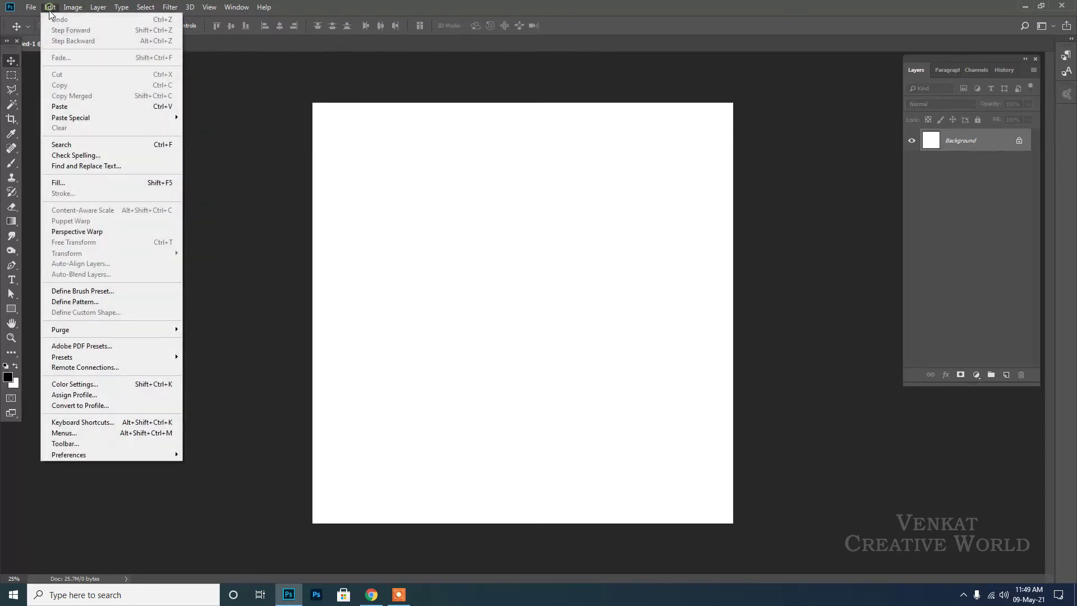
left_click(56, 183)
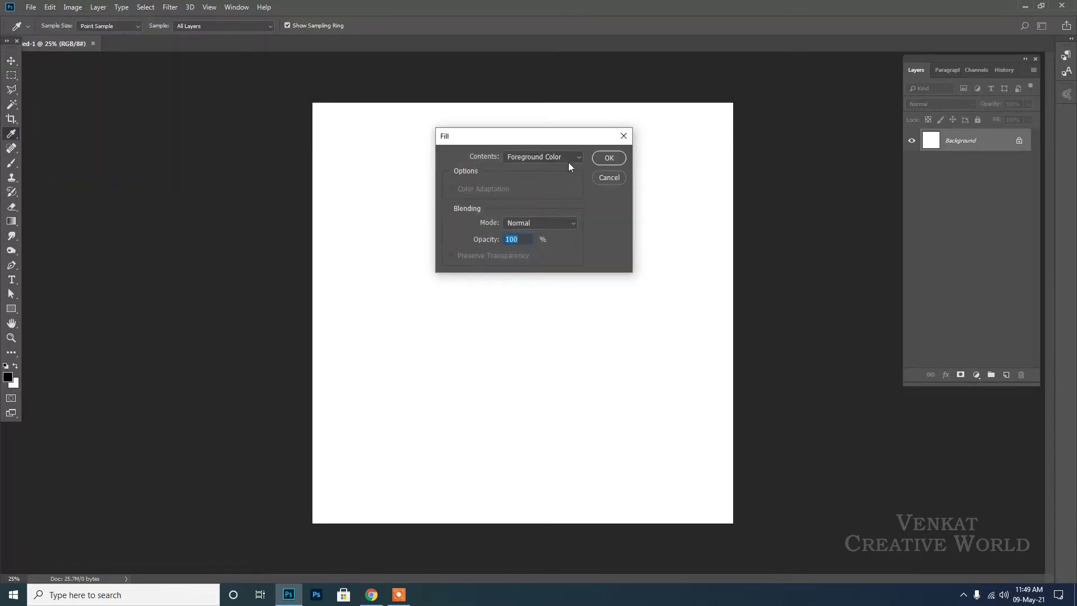
left_click(609, 158)
key("v")
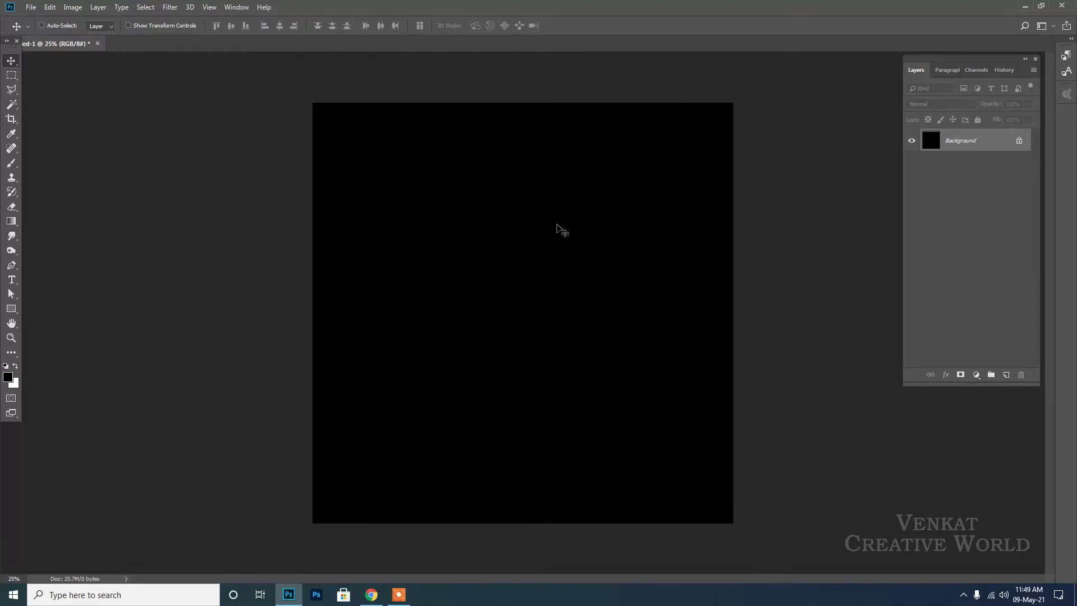
key("ctrl+0")
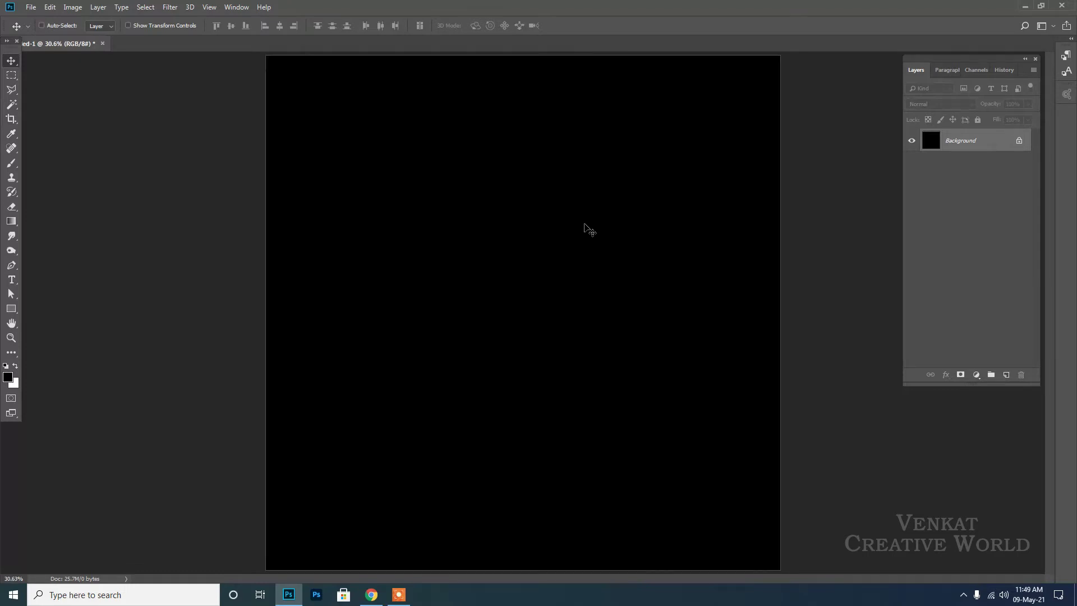
Step: Add a white '18' text layer and move it toward the canvas centre
left_click(12, 279)
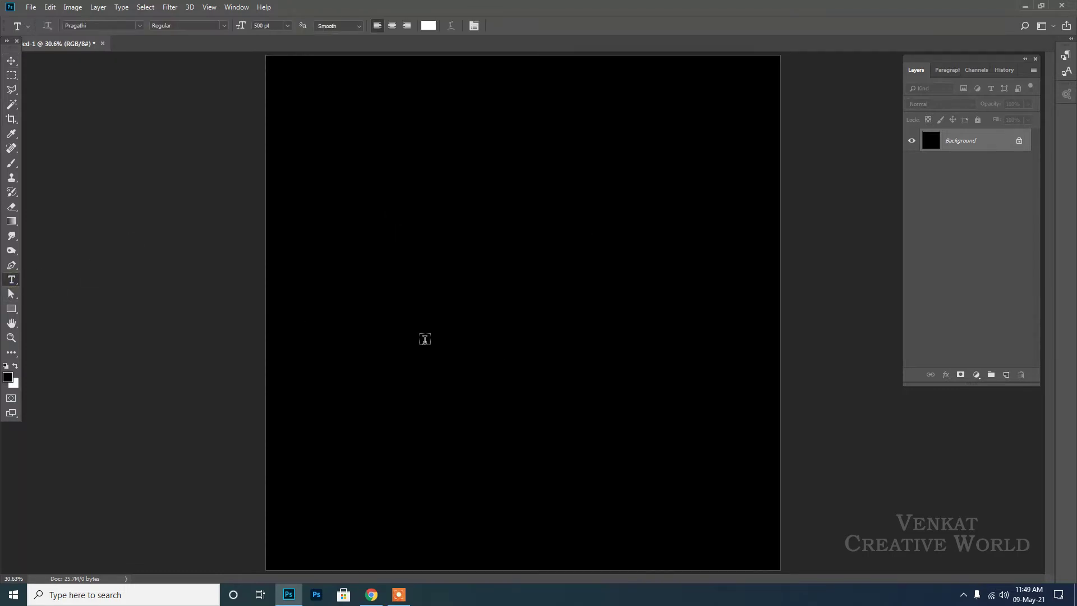
left_click(449, 311)
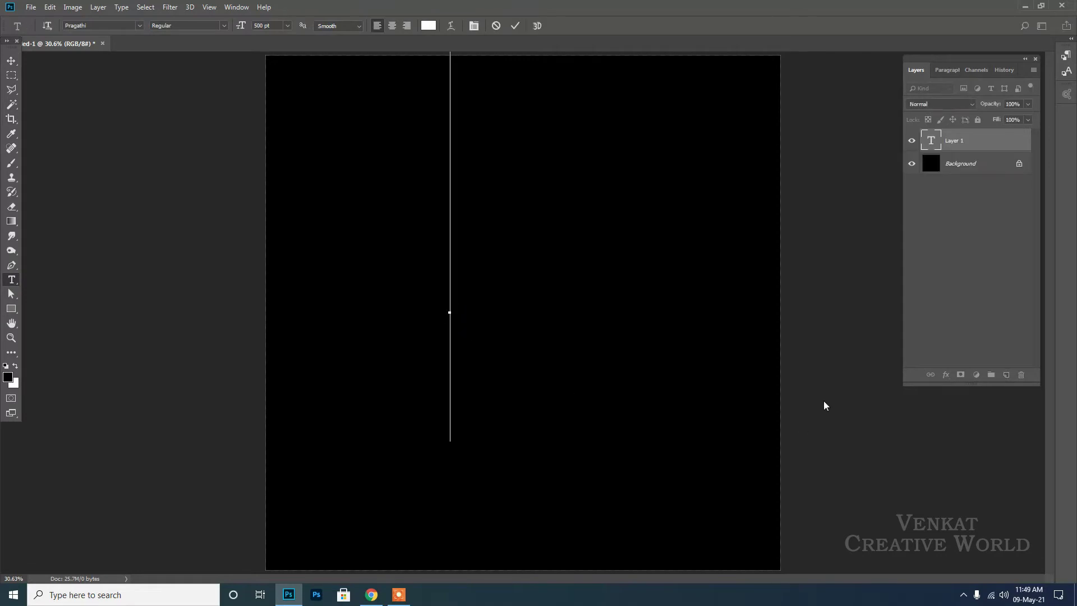
type("18")
key("ctrl+Return")
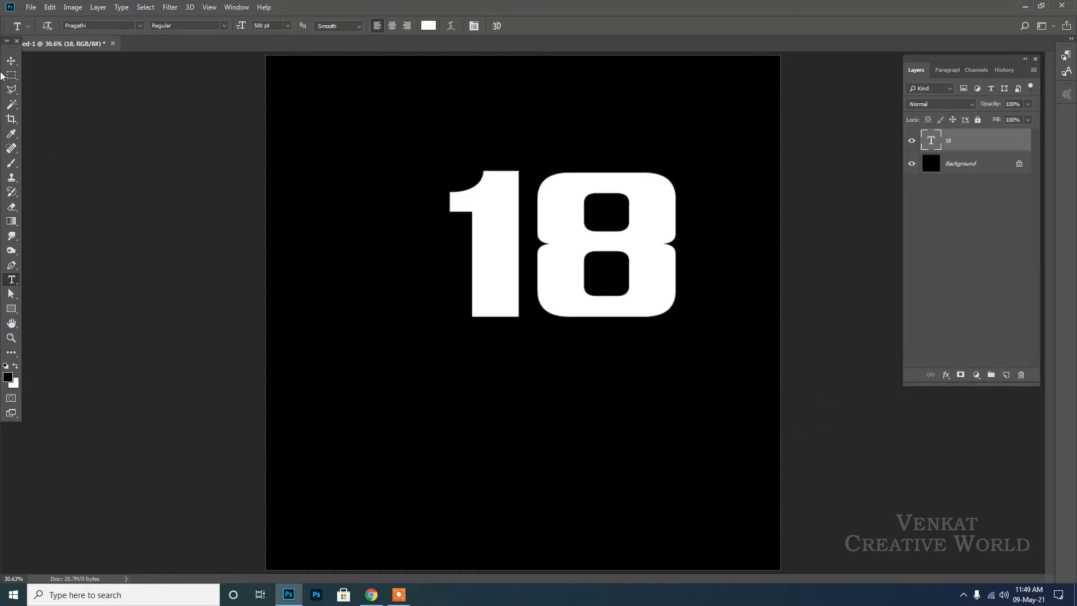
key("v")
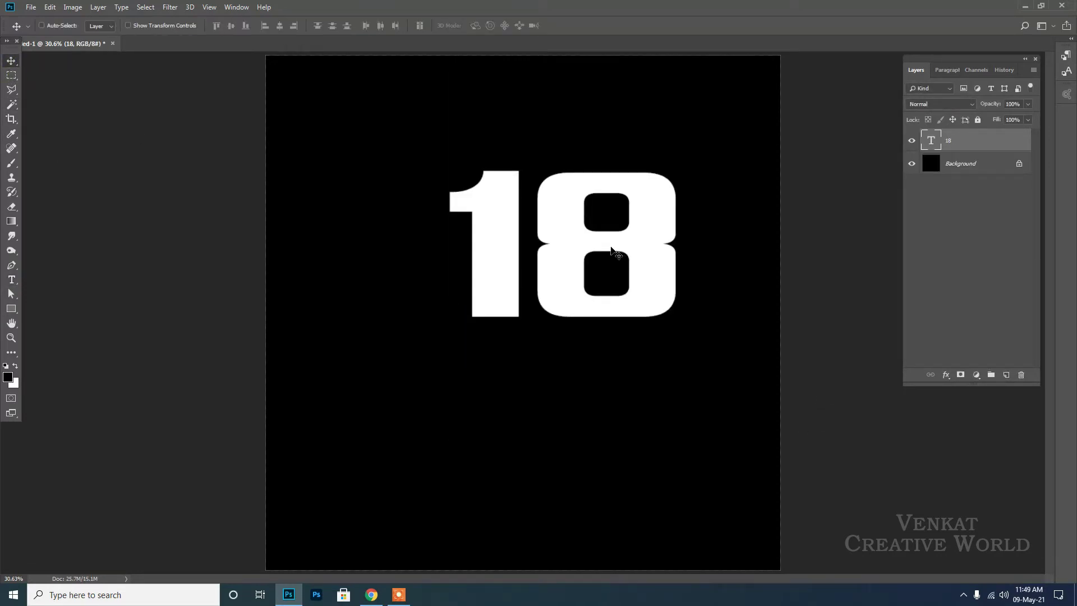
left_click_drag(596, 259, 551, 333)
Step: Enlarge the 18 to 975 pt, reposition it, and duplicate its text layer
double_click(931, 140)
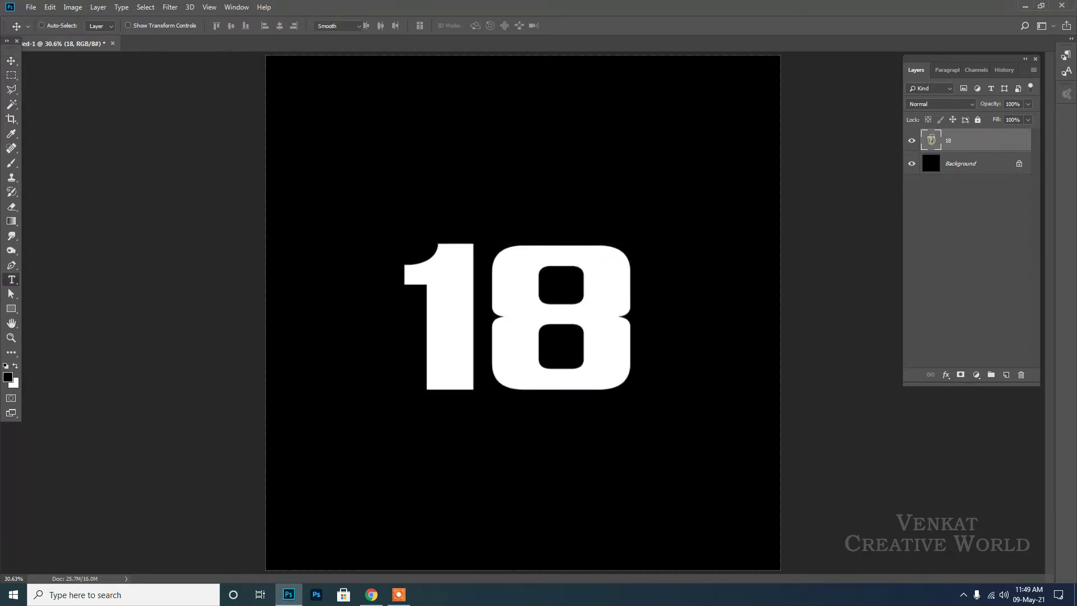
left_click(260, 27)
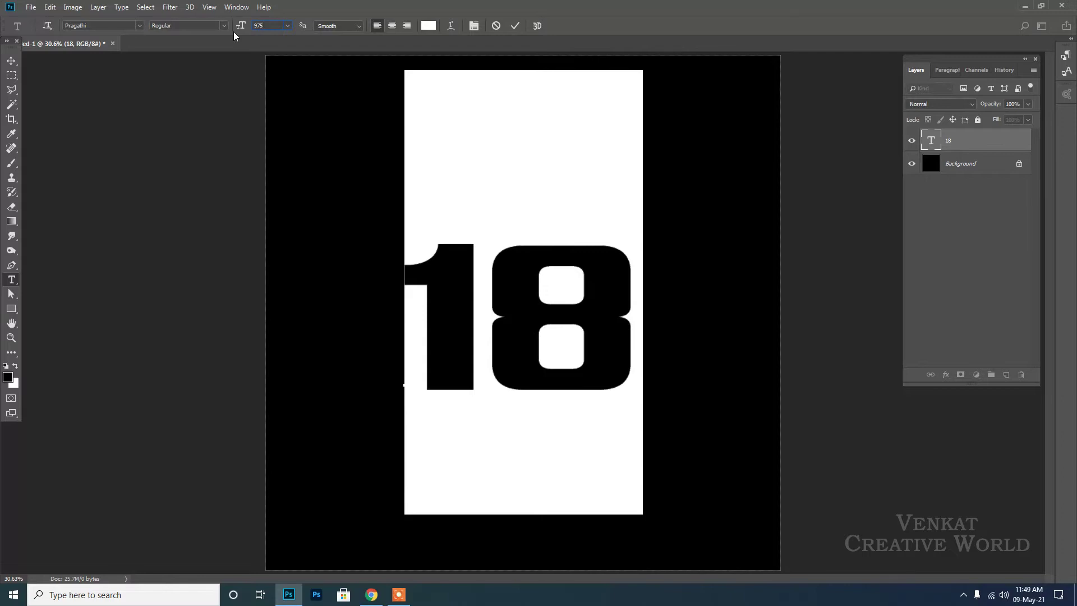
key("Return")
left_click(11, 60)
left_click_drag(713, 277, 613, 310)
double_click(926, 150)
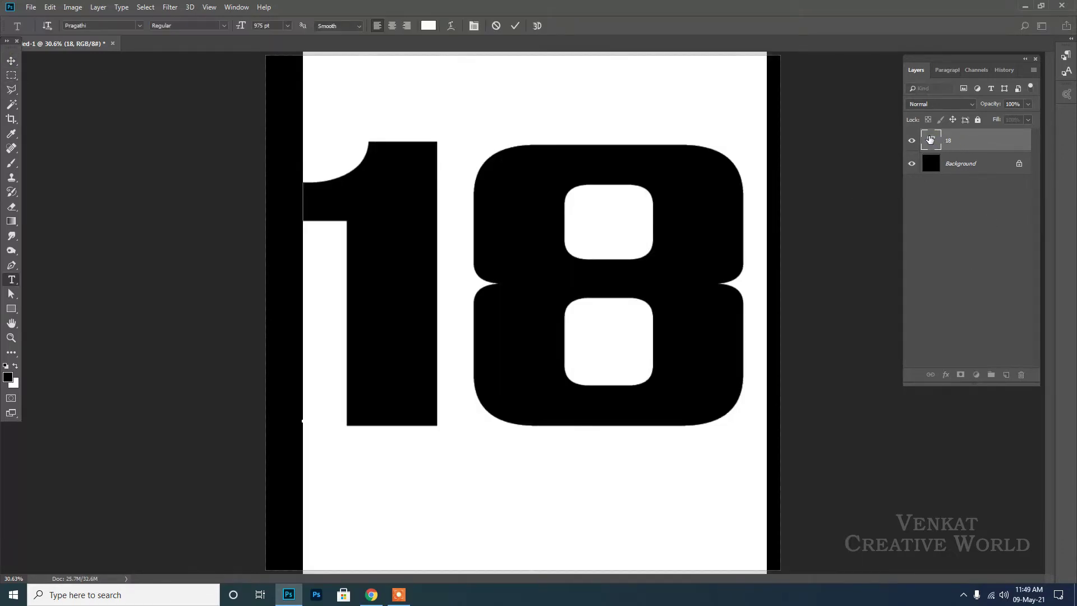
left_click(968, 138)
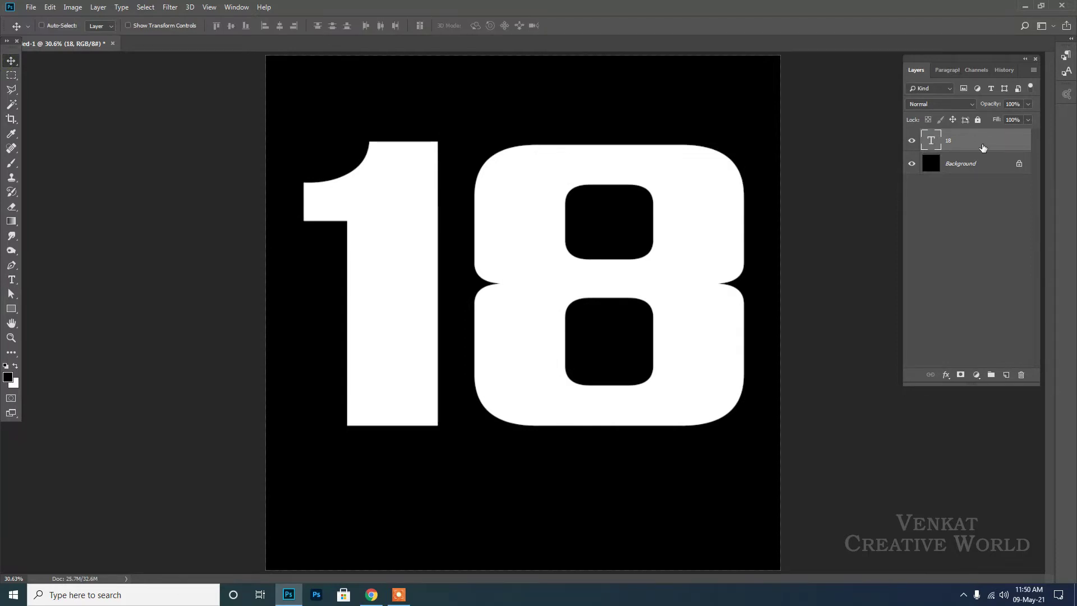
left_click_drag(987, 145, 1006, 374)
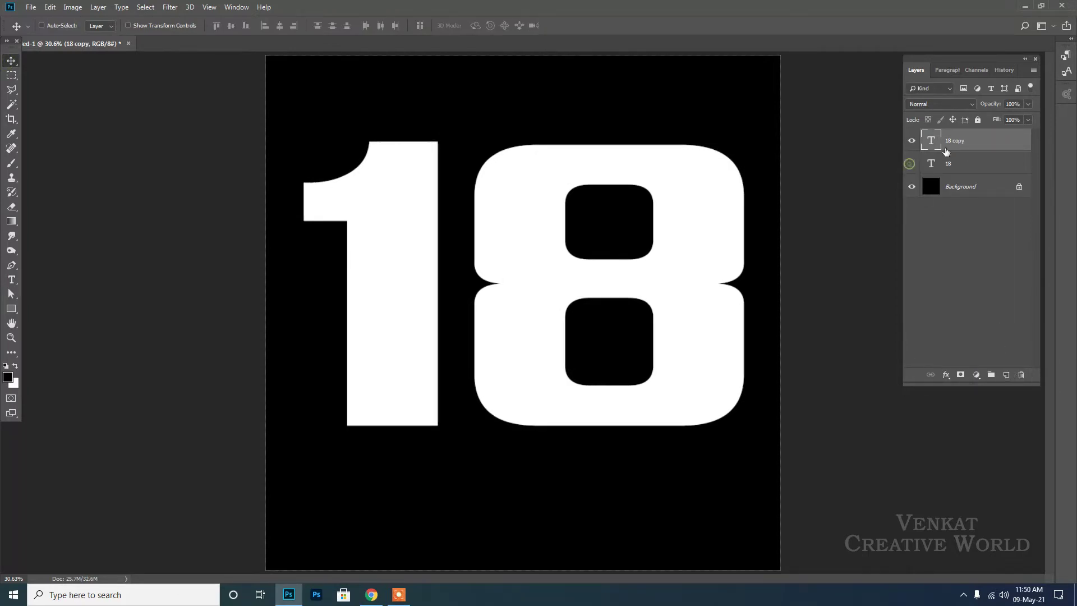
Step: Rasterize the '18 copy' text layer into pixels with Rasterize Type
right_click(957, 139)
left_click(841, 254)
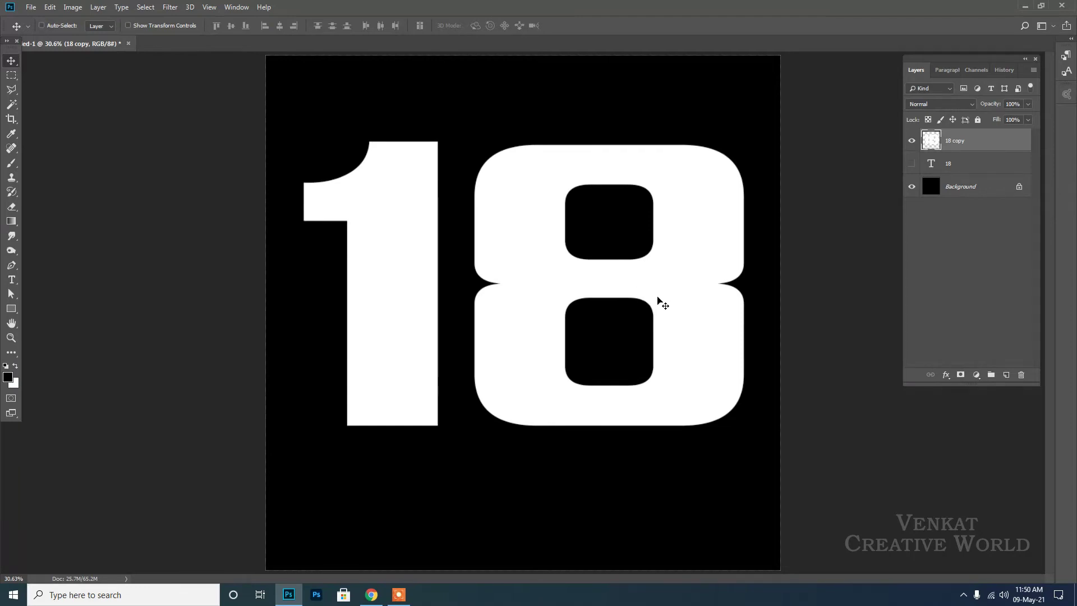
left_click(50, 7)
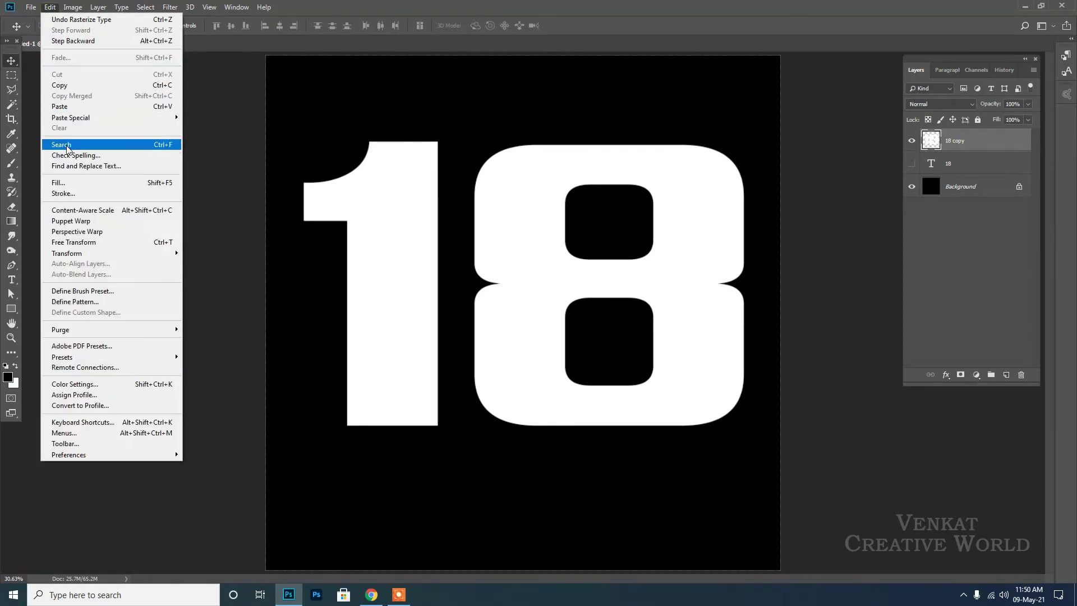
Step: Narrow and stretch the 18 taller, slanting its top edge upward to the right
left_click(93, 245)
left_click_drag(746, 285, 645, 285)
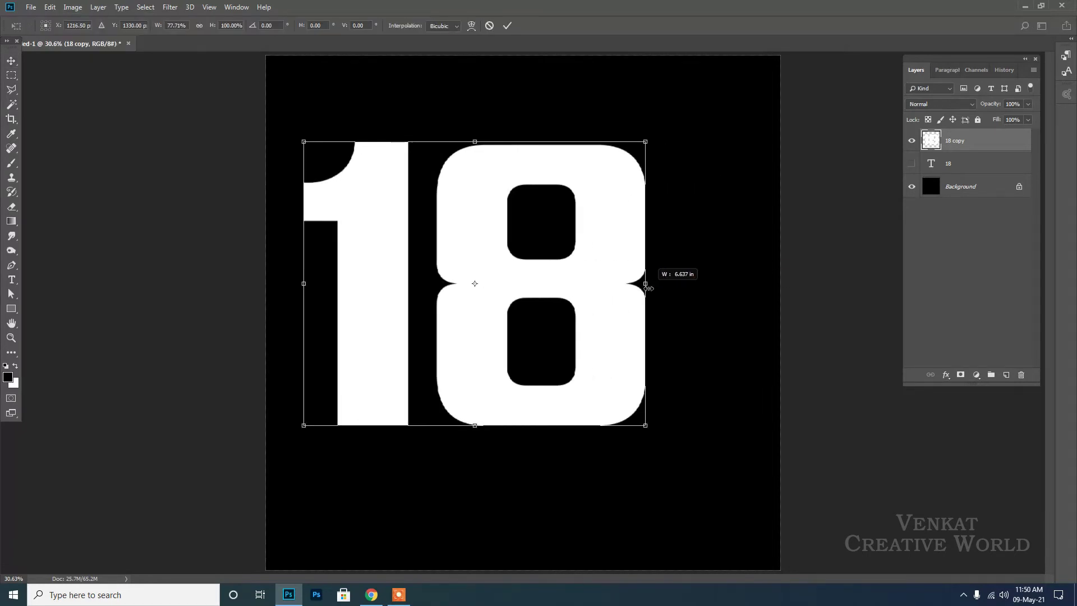
mouse_move(560, 302)
left_mouse_down()
mouse_move(598, 317)
mouse_move(599, 290)
left_mouse_up()
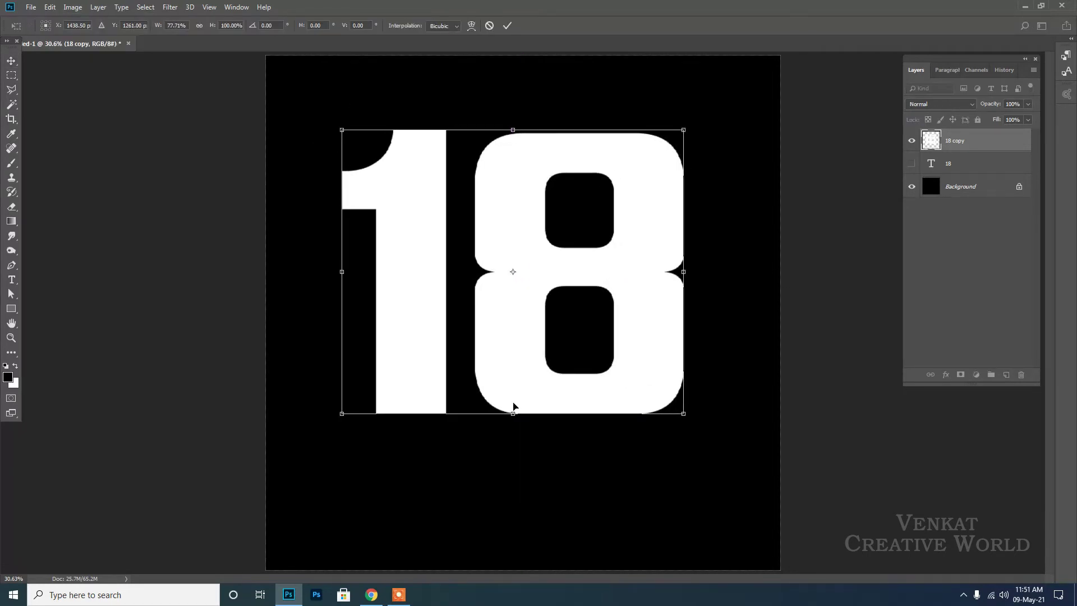
left_click_drag(512, 414, 513, 517)
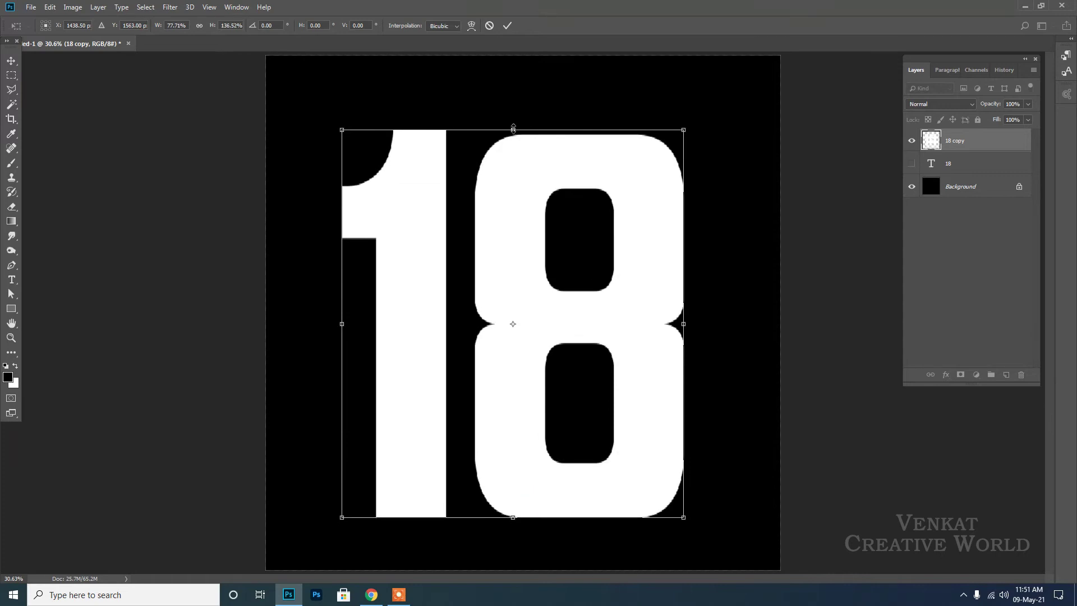
left_click_drag(513, 128, 513, 124)
left_click_drag(684, 128, 684, 87)
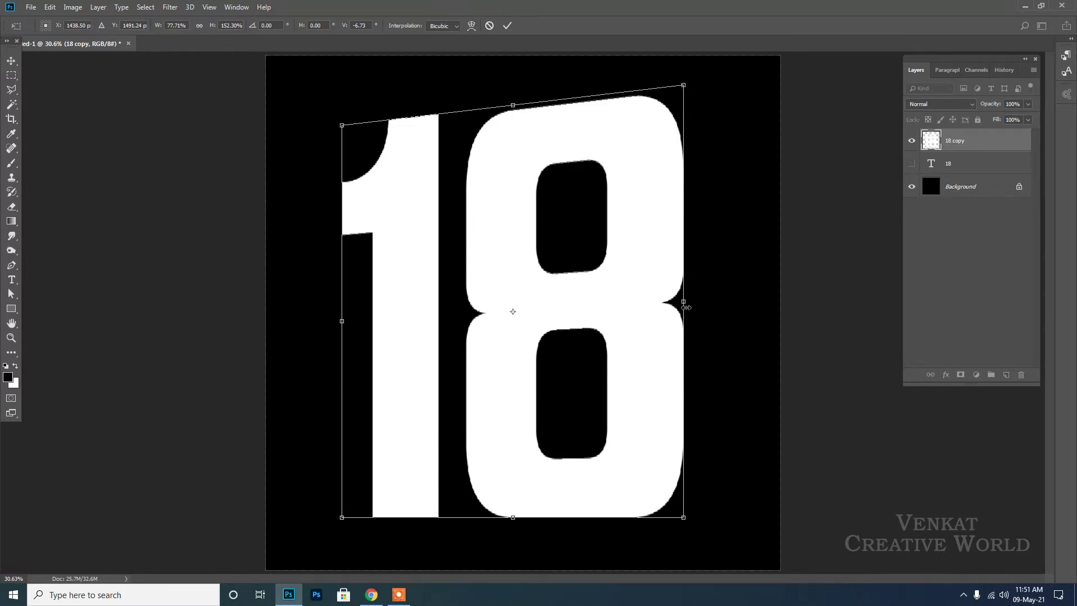
left_click_drag(684, 303, 675, 303)
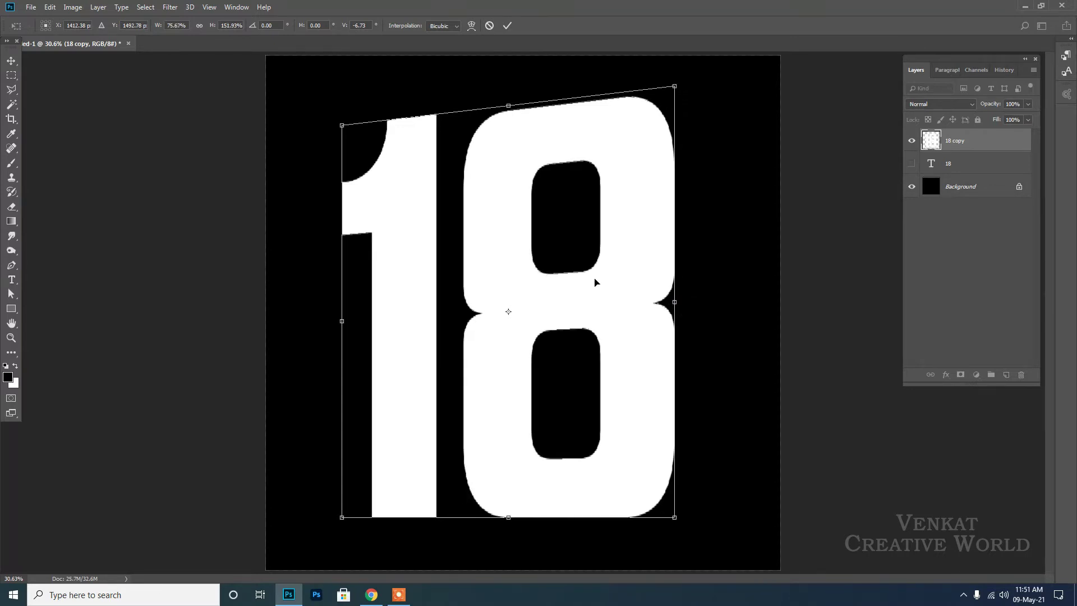
left_click_drag(585, 408, 585, 418)
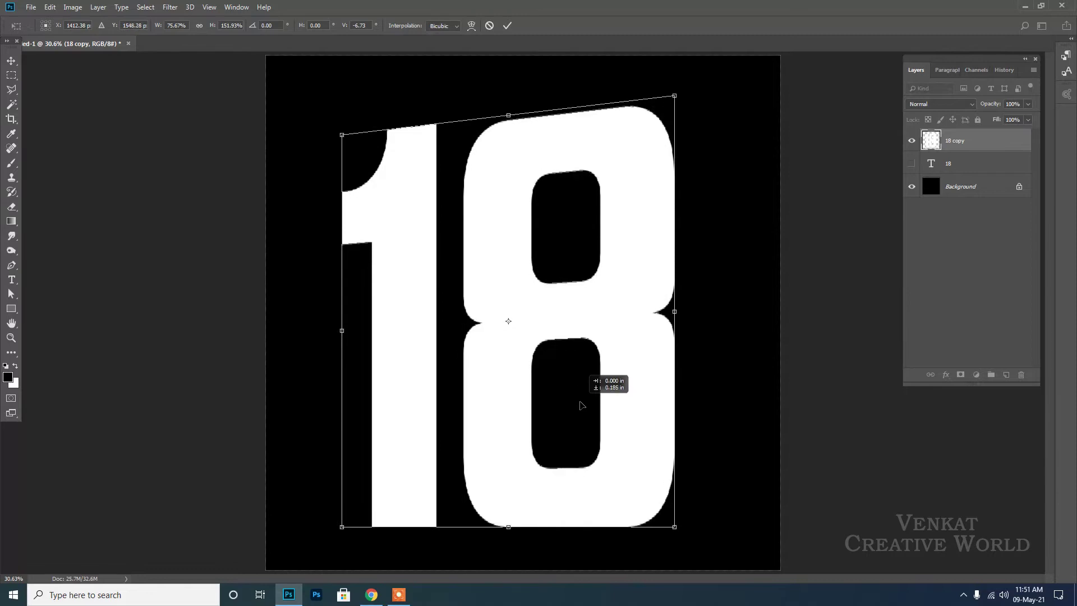
key("Return")
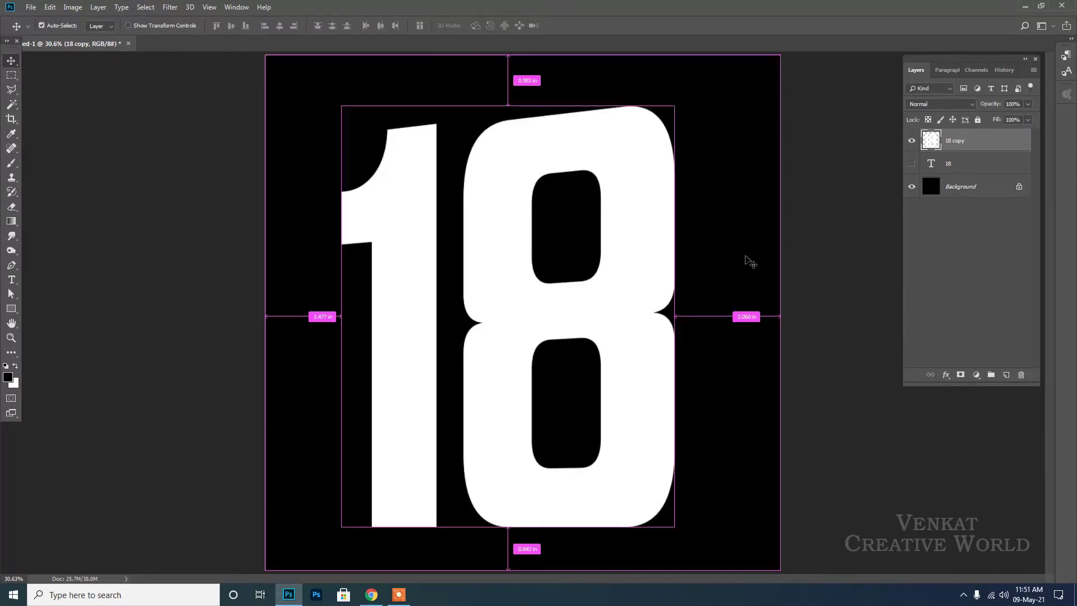
Step: Lower the 18's top-left corner, raise its top-right, and narrow its left side
key("ctrl+t")
left_click_drag(342, 106, 342, 126)
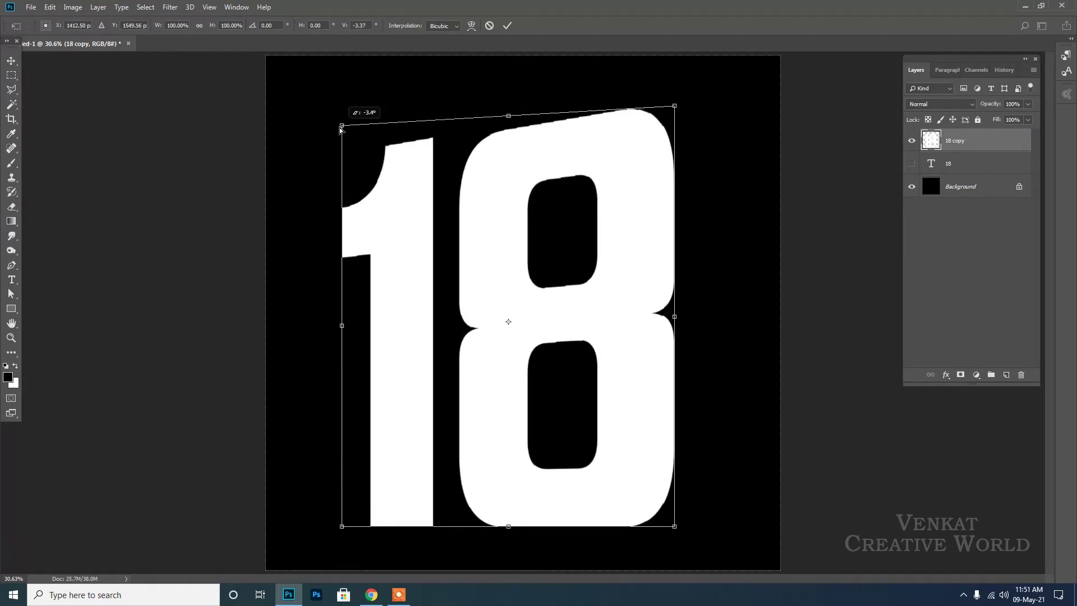
left_click_drag(675, 106, 675, 94)
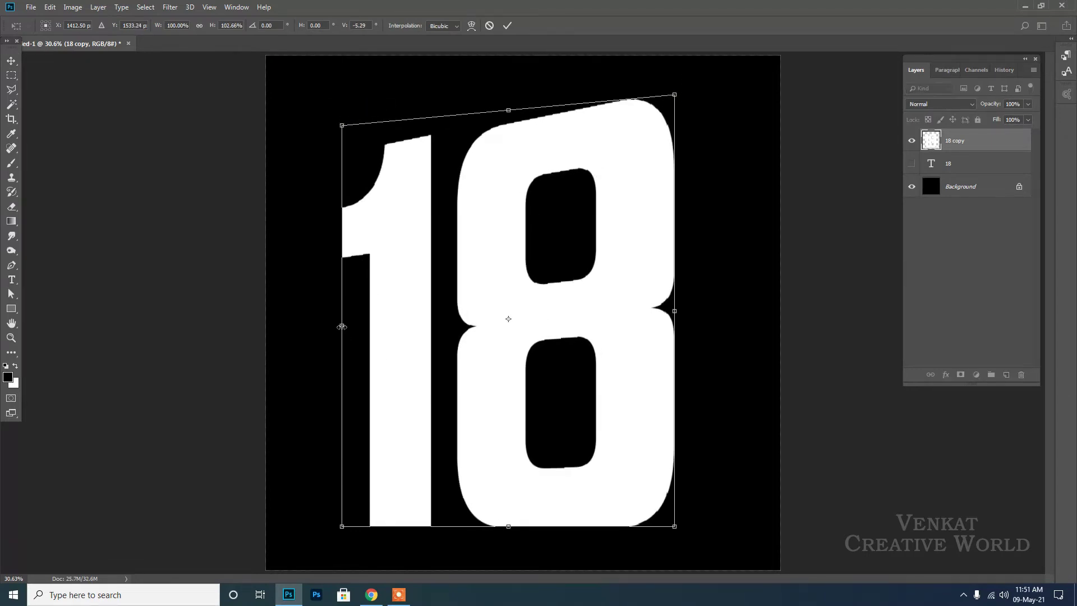
left_click_drag(342, 326, 348, 326)
key("Return")
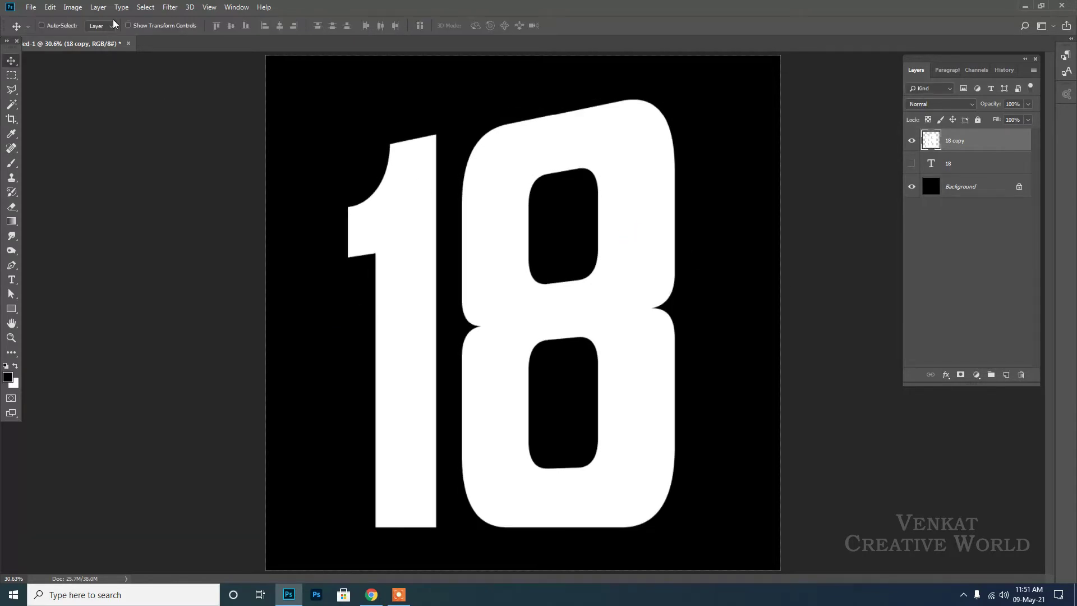
Step: In Liquify, forward-warp the top and bottom edges of the 8 into wavy shapes
left_click(170, 8)
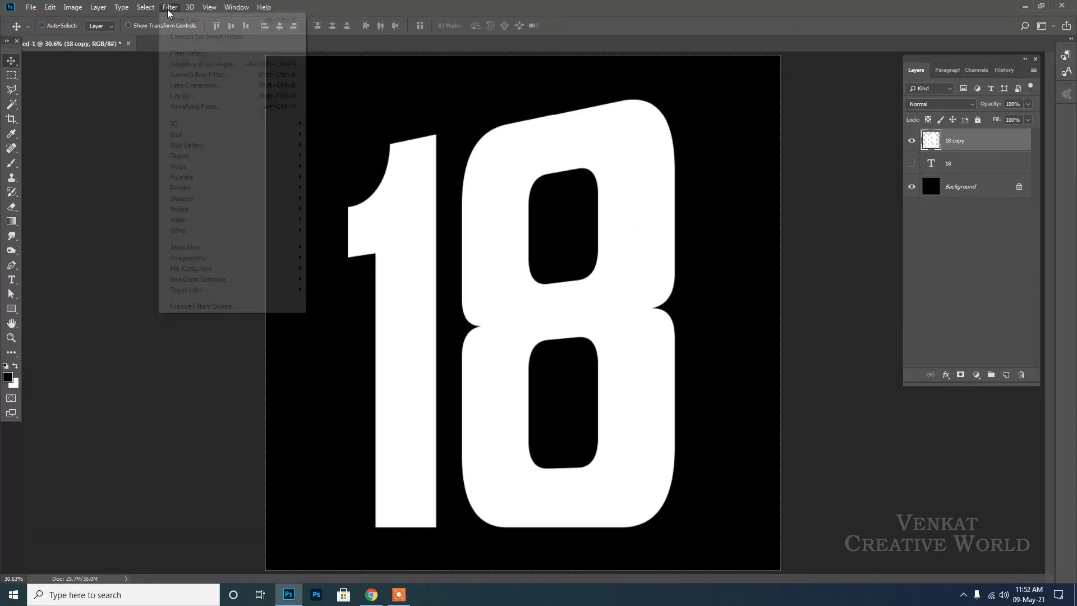
left_click(187, 107)
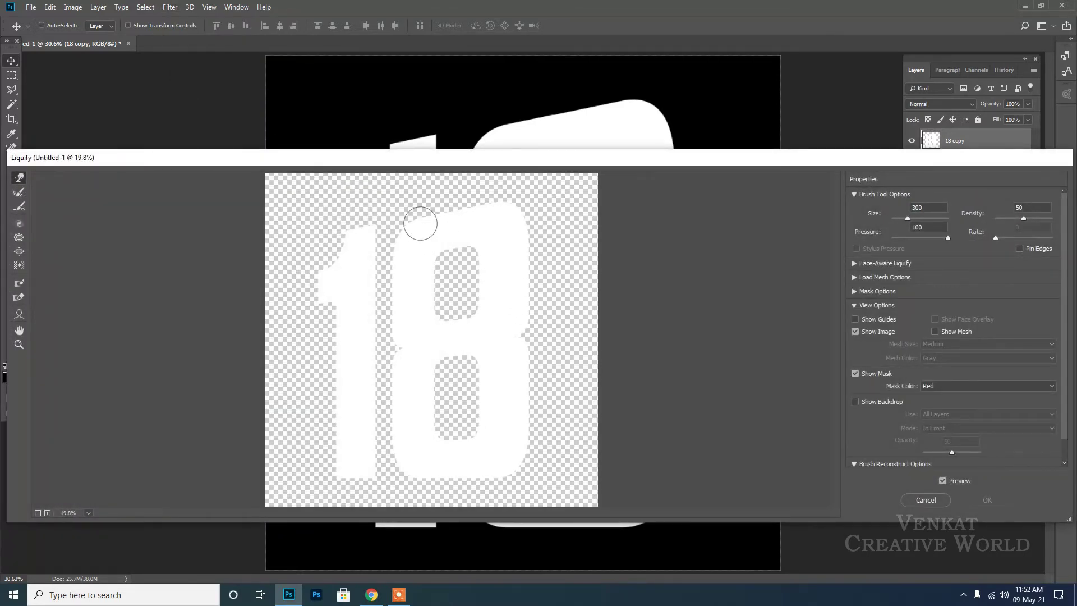
left_click_drag(434, 220, 463, 217)
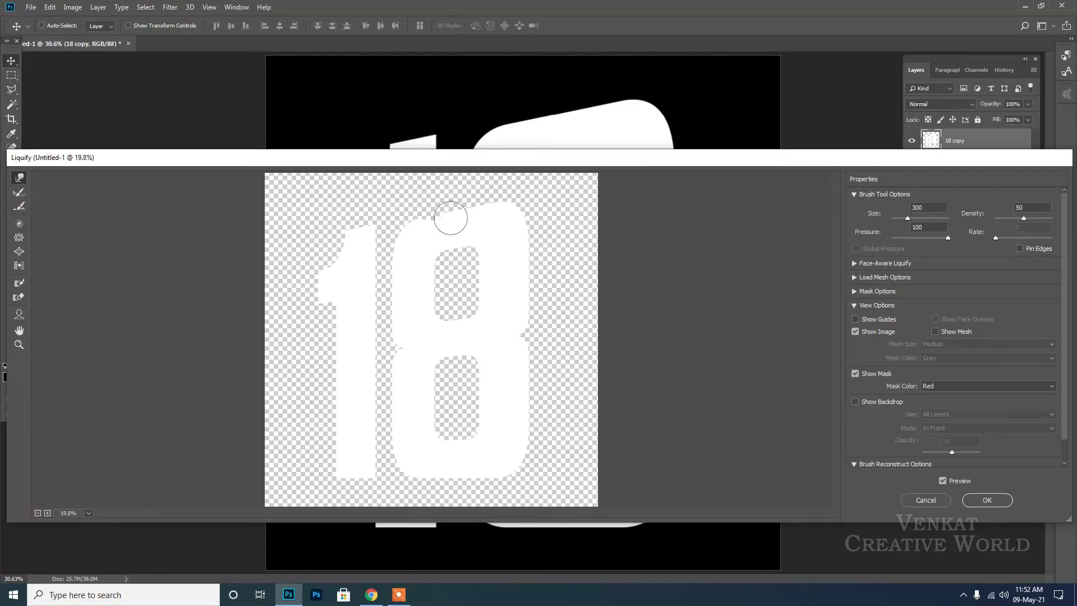
key("bracketleft")
key("bracketleft")
mouse_move(463, 206)
left_mouse_down()
mouse_move(494, 209)
mouse_move(529, 233)
mouse_move(530, 223)
mouse_move(529, 444)
left_mouse_up()
key("bracketright")
key("bracketright")
key("bracketleft")
key("bracketleft")
key("bracketleft")
mouse_move(494, 475)
left_mouse_down()
mouse_move(419, 478)
mouse_move(385, 413)
mouse_move(397, 399)
mouse_move(387, 284)
mouse_move(400, 242)
left_mouse_up()
Step: Roughen the edges of the 8's holes and the 1's sides, then apply Liquify
mouse_move(479, 295)
left_mouse_down()
mouse_move(481, 240)
mouse_move(445, 248)
mouse_move(438, 286)
left_mouse_up()
mouse_move(452, 378)
left_mouse_down()
mouse_move(436, 399)
mouse_move(458, 450)
mouse_move(432, 432)
mouse_move(454, 438)
mouse_move(478, 401)
left_mouse_up()
mouse_move(372, 225)
left_mouse_down()
mouse_move(316, 281)
mouse_move(334, 321)
mouse_move(337, 310)
mouse_move(329, 320)
left_mouse_up()
key("bracketright")
left_click_drag(333, 420, 337, 457)
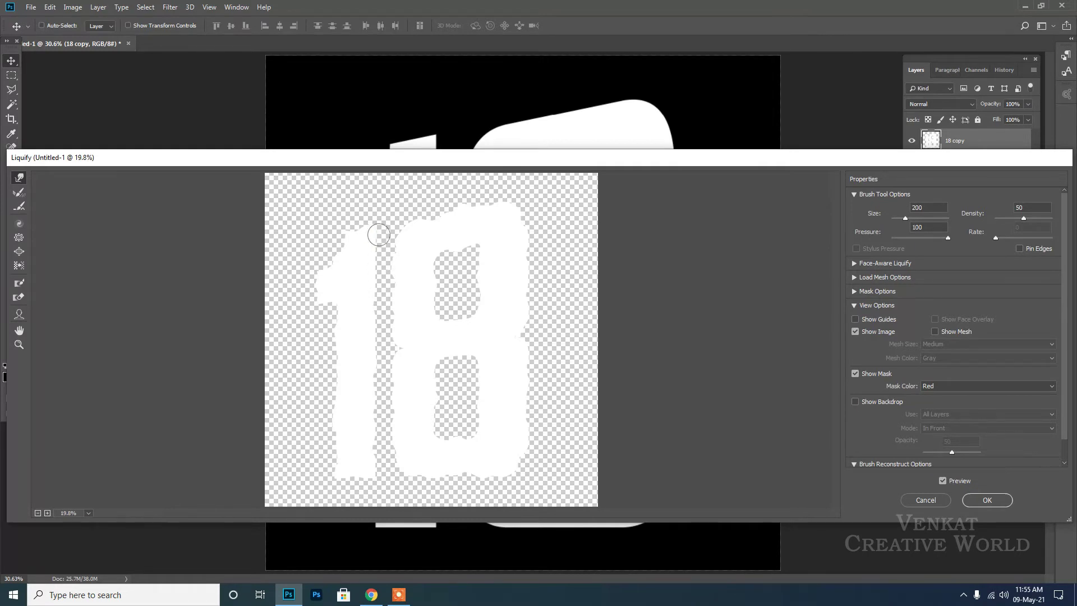
left_click(966, 504)
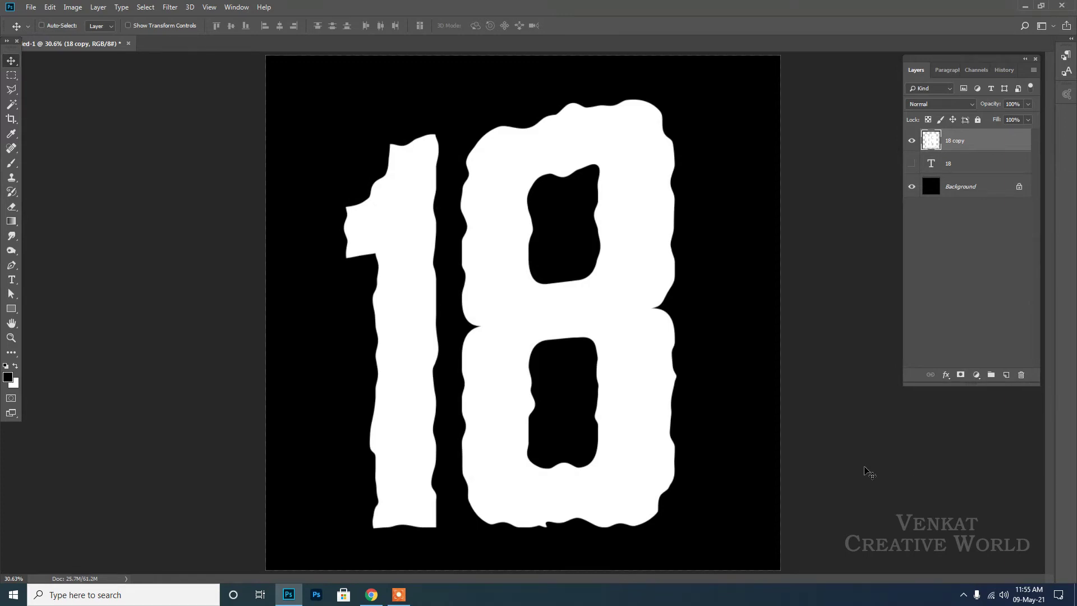
Step: Open the Rock texture image and pull its tab out into a floating window
key("ctrl+minus")
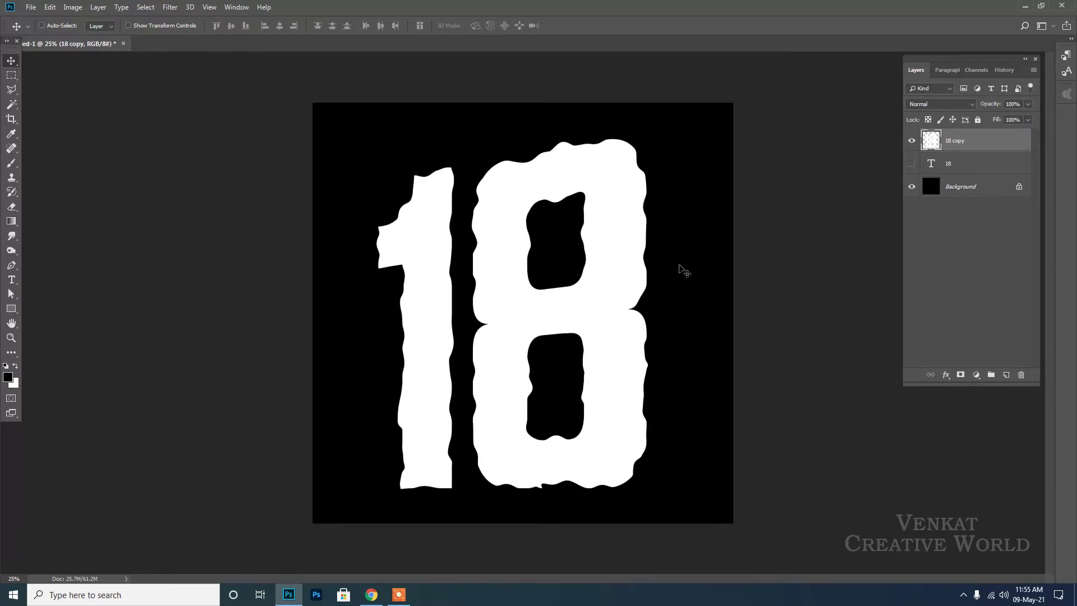
left_click(31, 7)
left_click(44, 26)
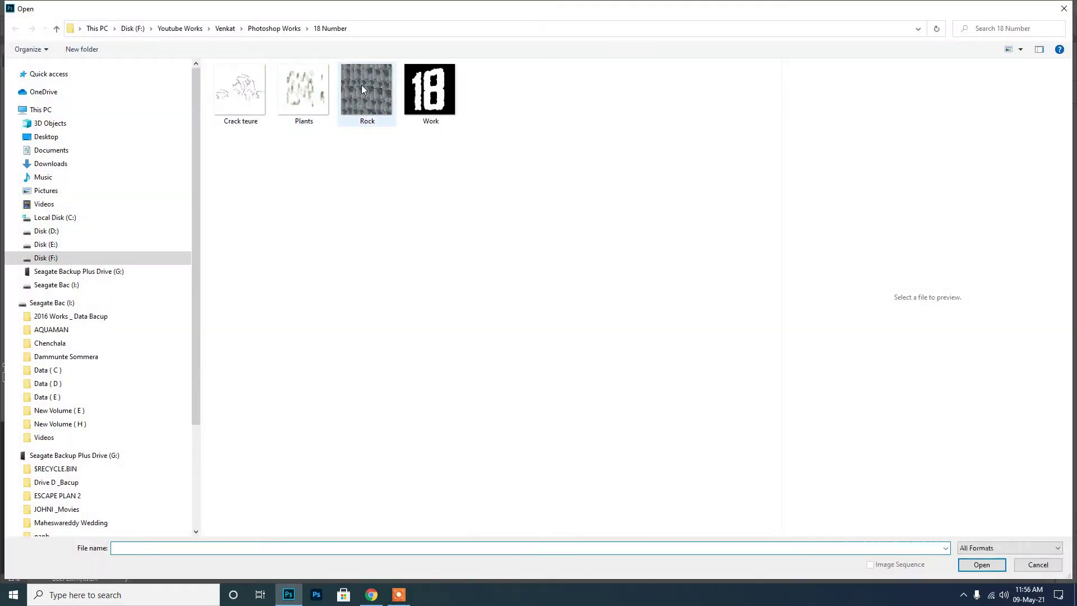
left_click(362, 89)
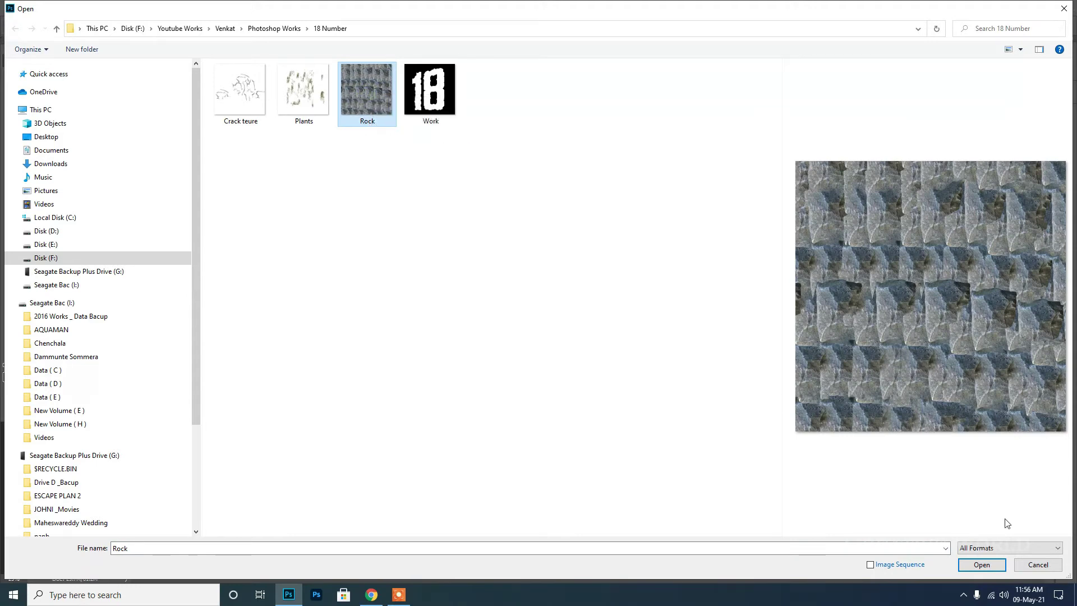
left_click(982, 567)
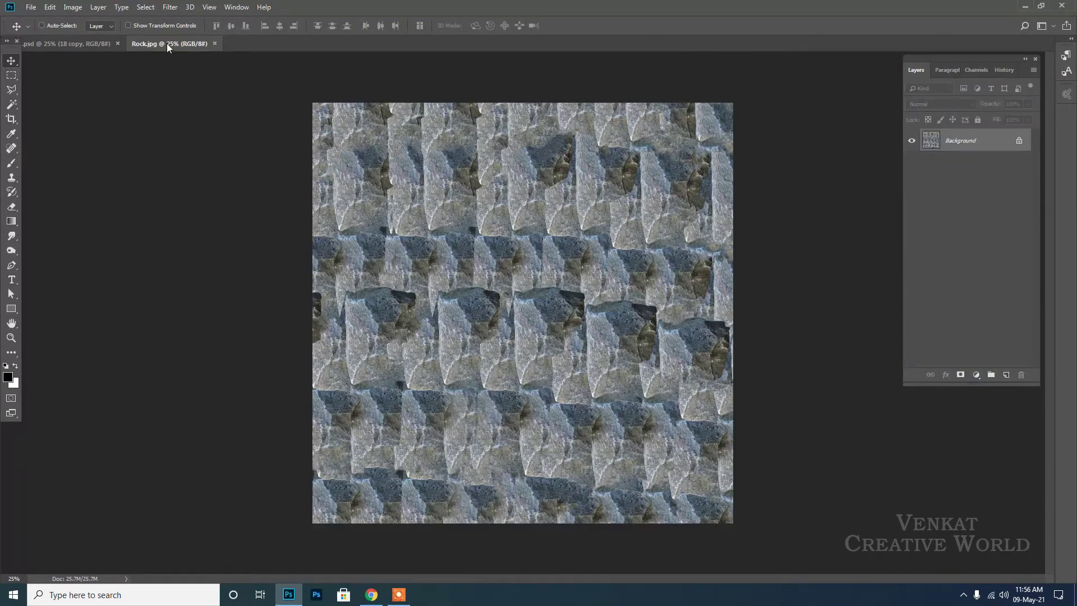
left_click_drag(167, 43, 183, 79)
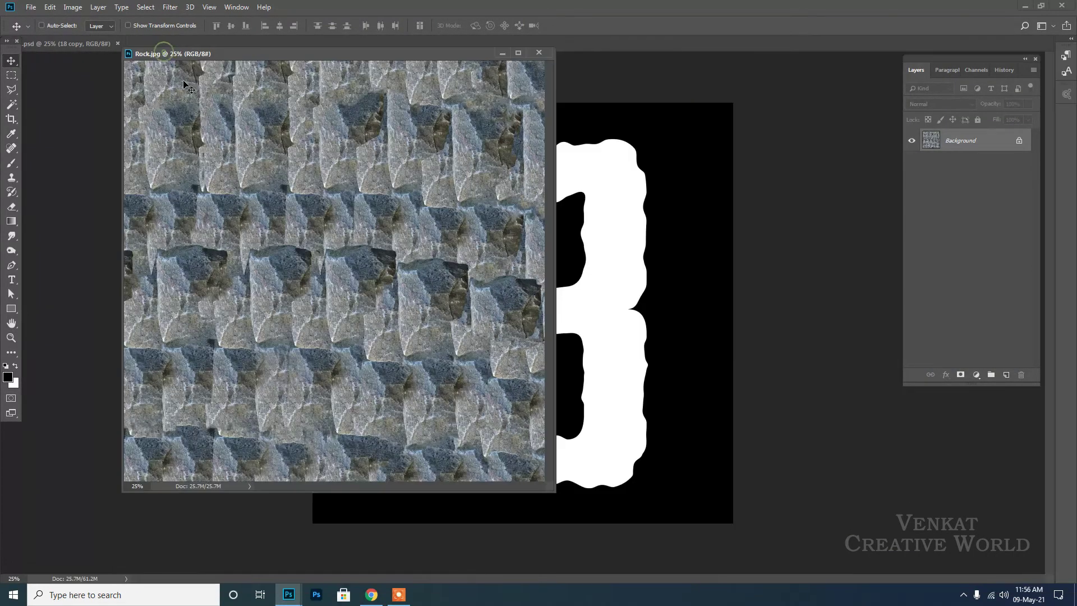
Step: Copy the rock texture into the 18 document and close the Rock image
left_click_drag(407, 132, 666, 237)
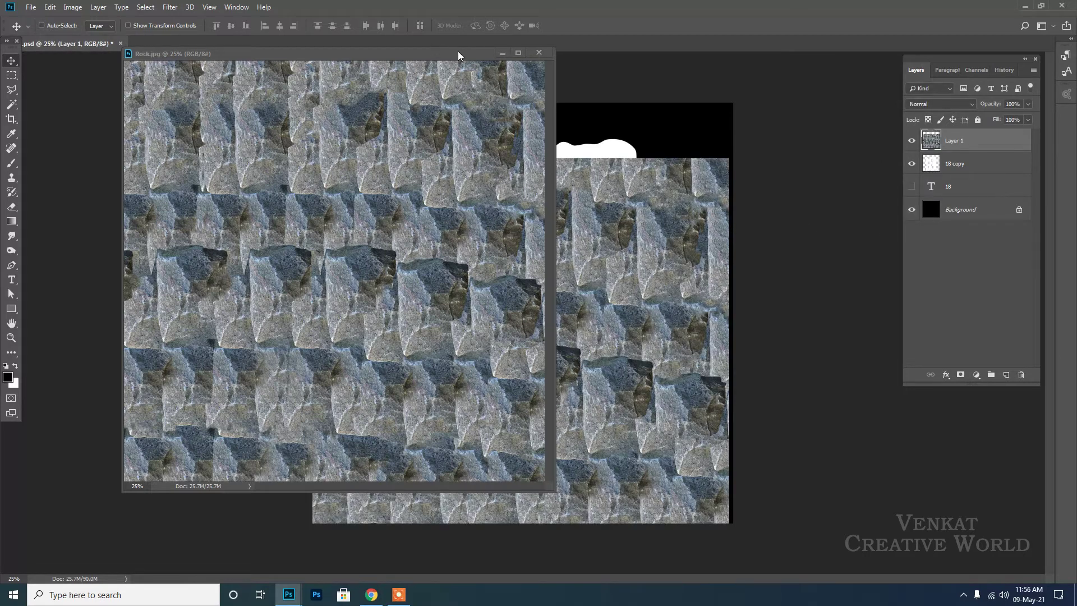
left_click_drag(458, 57, 449, 70)
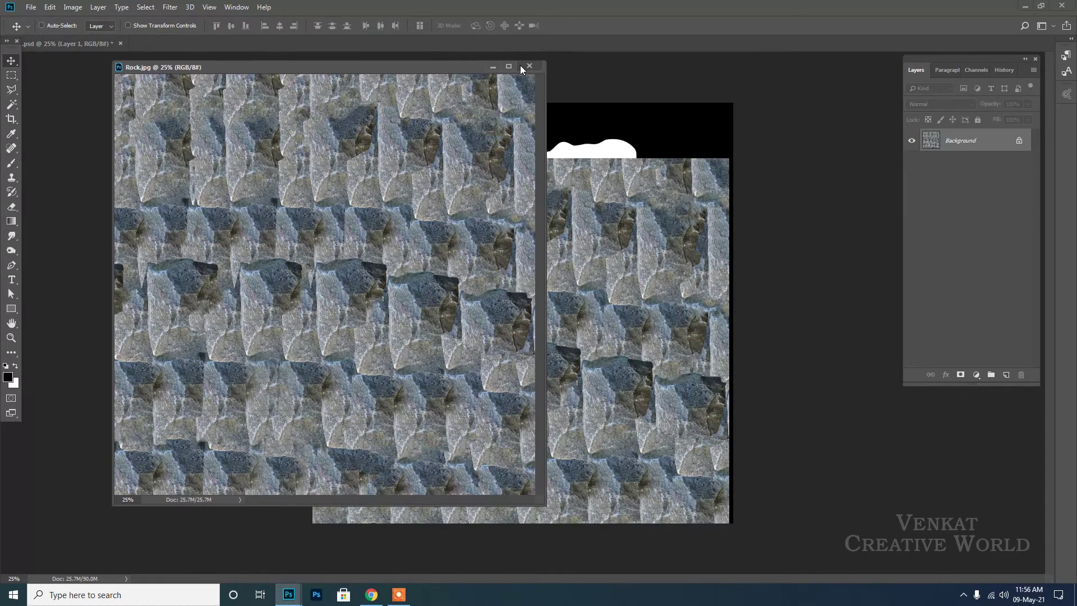
left_click(525, 66)
Step: Position the rock layer over the 18 and make it a clipping mask
left_click(971, 145)
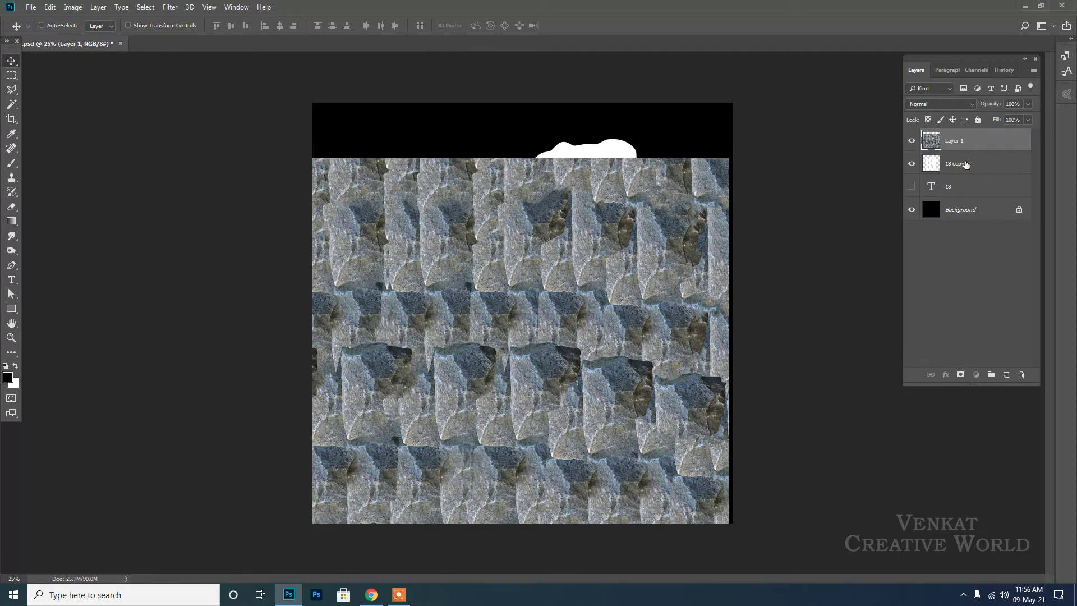
left_click_drag(580, 297, 586, 243)
right_click(982, 142)
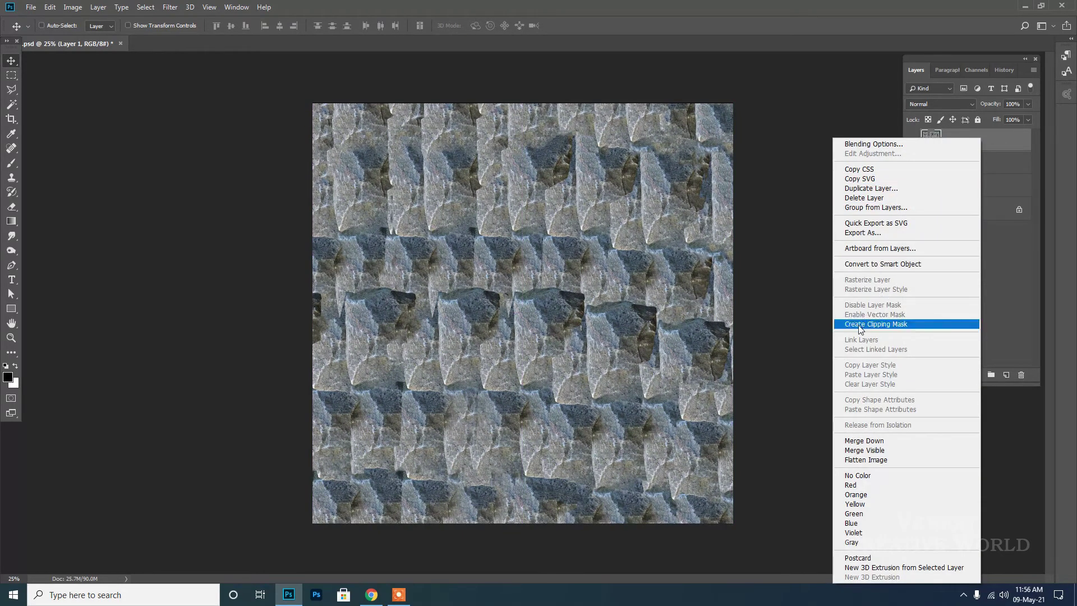
left_click(906, 330)
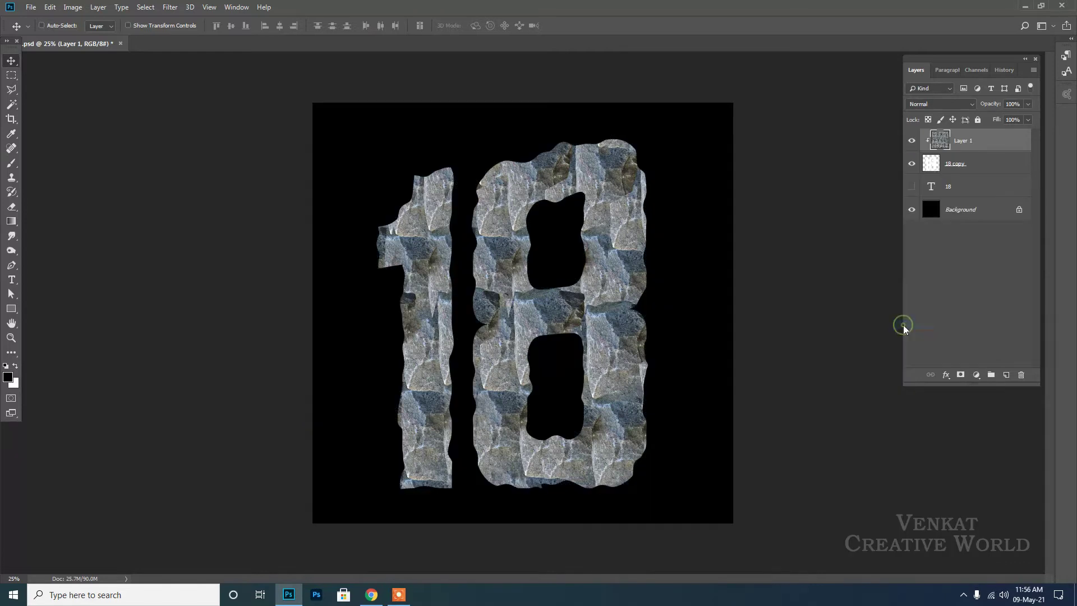
left_click_drag(611, 289, 583, 291)
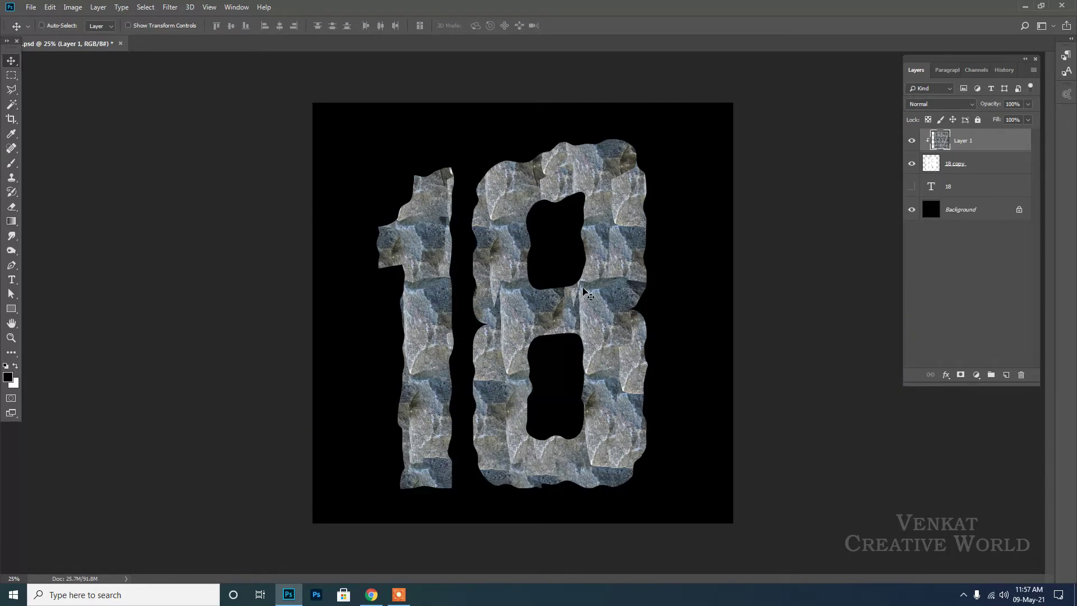
key("ctrl")
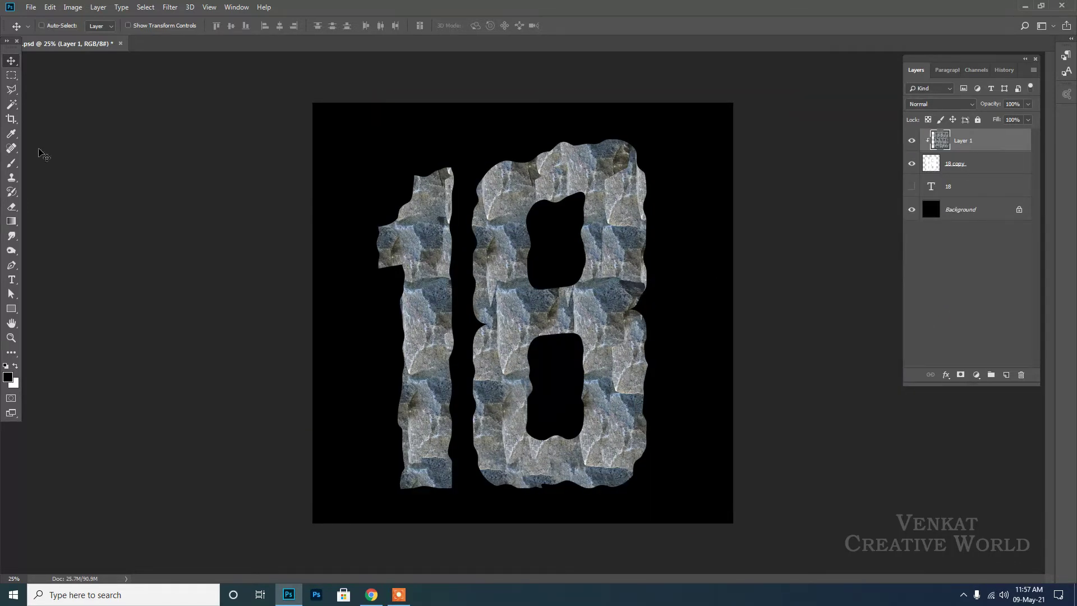
Step: Spot-heal the dark patch on the 1 and the seams along the 8's edges
left_click(11, 150)
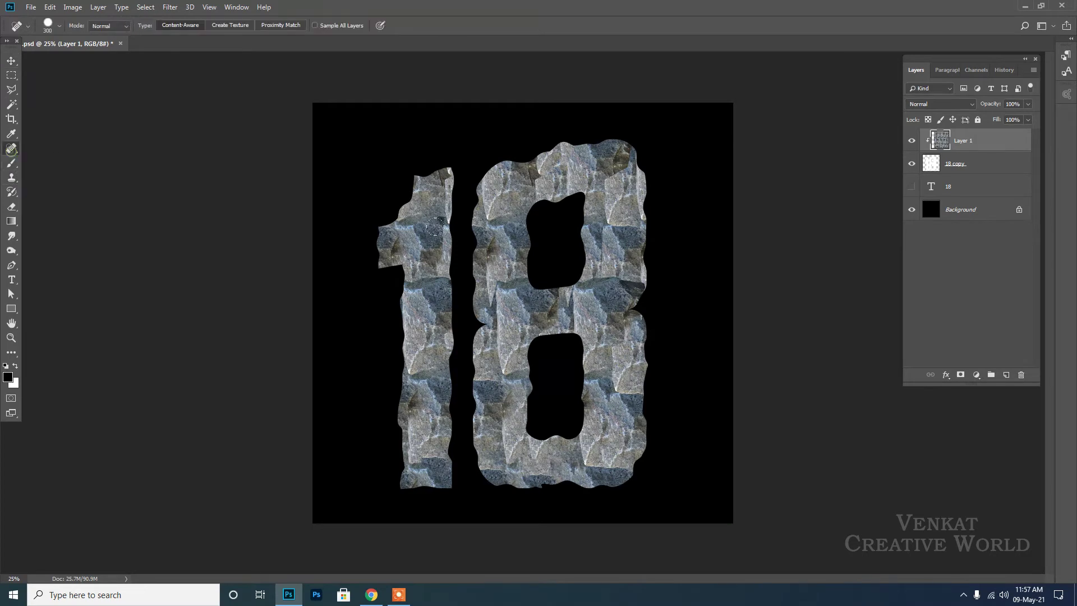
key("bracketleft")
key("bracketleft")
left_click_drag(444, 171, 446, 233)
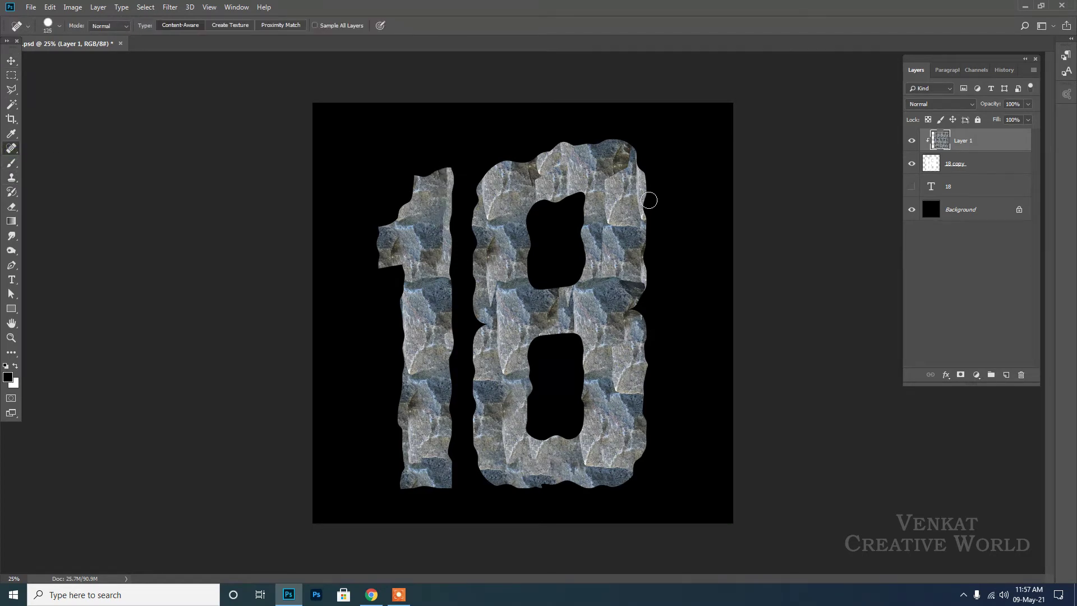
left_click_drag(635, 160, 644, 294)
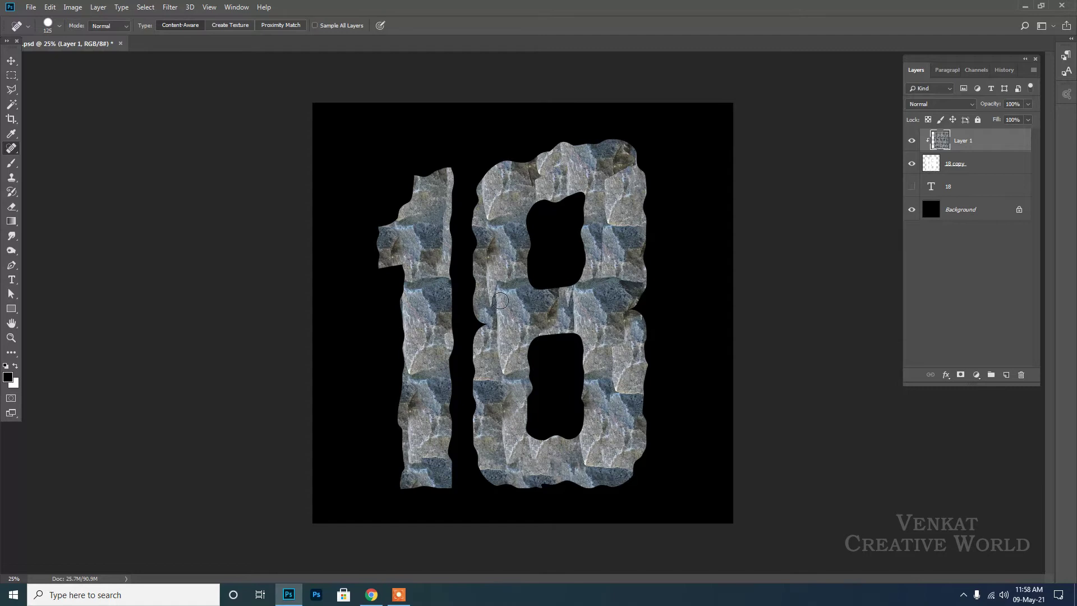
left_click_drag(500, 301, 499, 375)
left_click_drag(486, 267, 486, 283)
left_click(496, 303)
key("v")
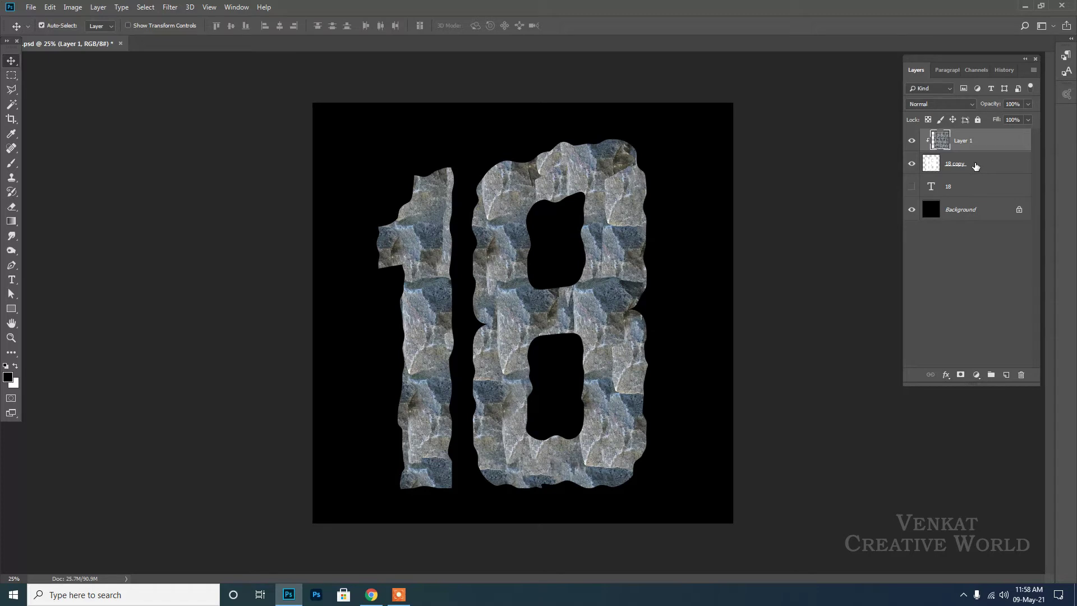
Step: Duplicate the rock layer and '18 copy' together and merge them into one layer
left_click(975, 167, "ctrl")
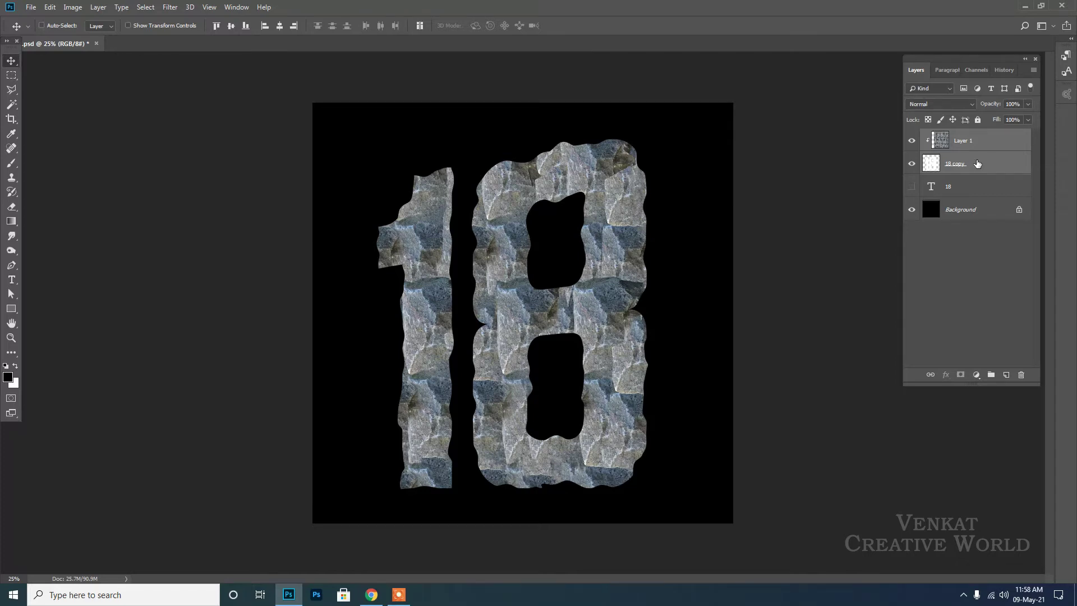
left_click_drag(975, 151, 1008, 373)
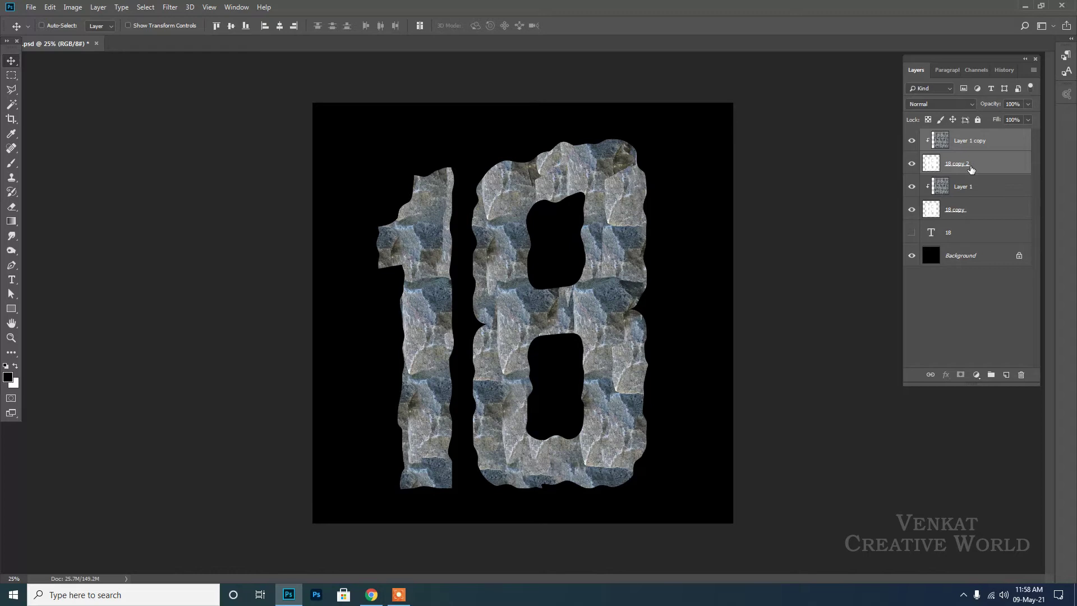
key("ctrl+e")
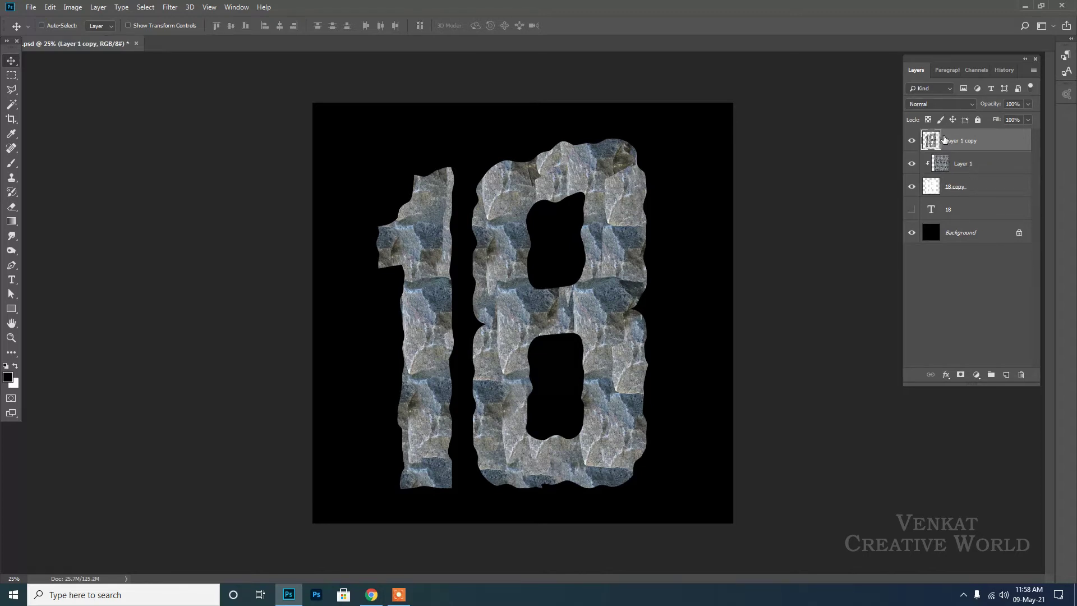
Step: Rename the merged layer '18 Rock', duplicate it, and keep 18 Rock above its copy
double_click(945, 141)
type("18")
key("Return")
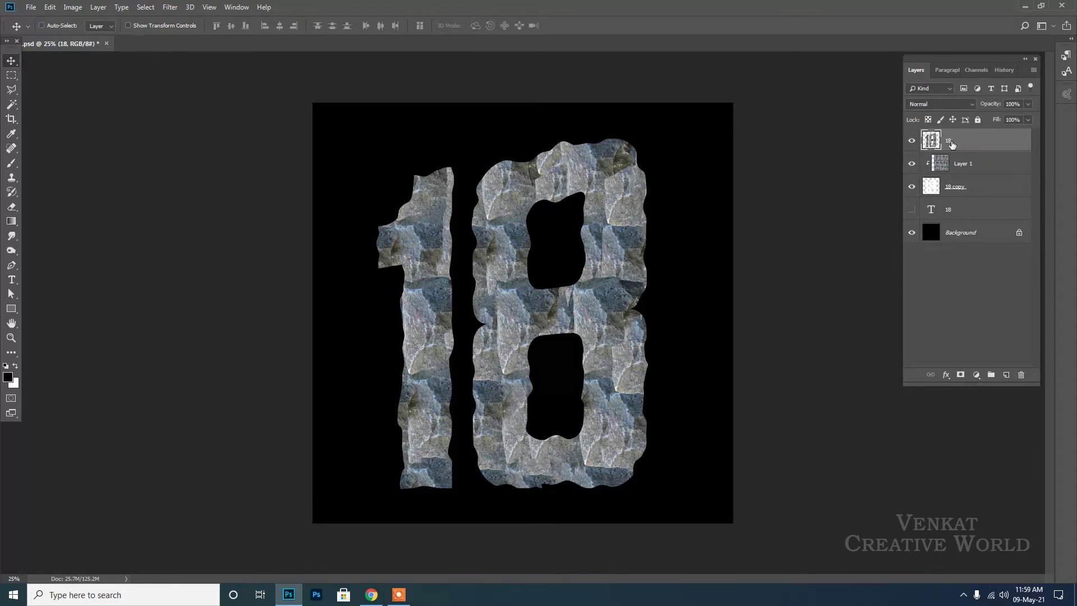
double_click(946, 141)
key("Return")
left_click_drag(990, 144, 1007, 374)
left_click_drag(975, 144, 975, 169)
Step: Apply the Eye Candy 7 Extrude effect to the rock 18 with extrude distance 3.60
left_click(170, 7)
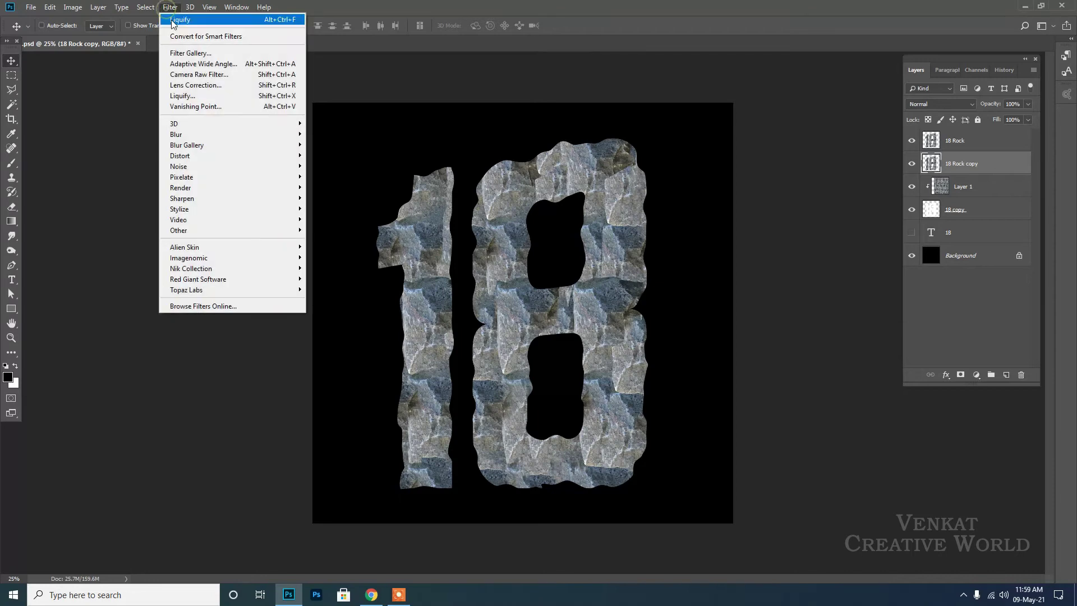
mouse_move(184, 247)
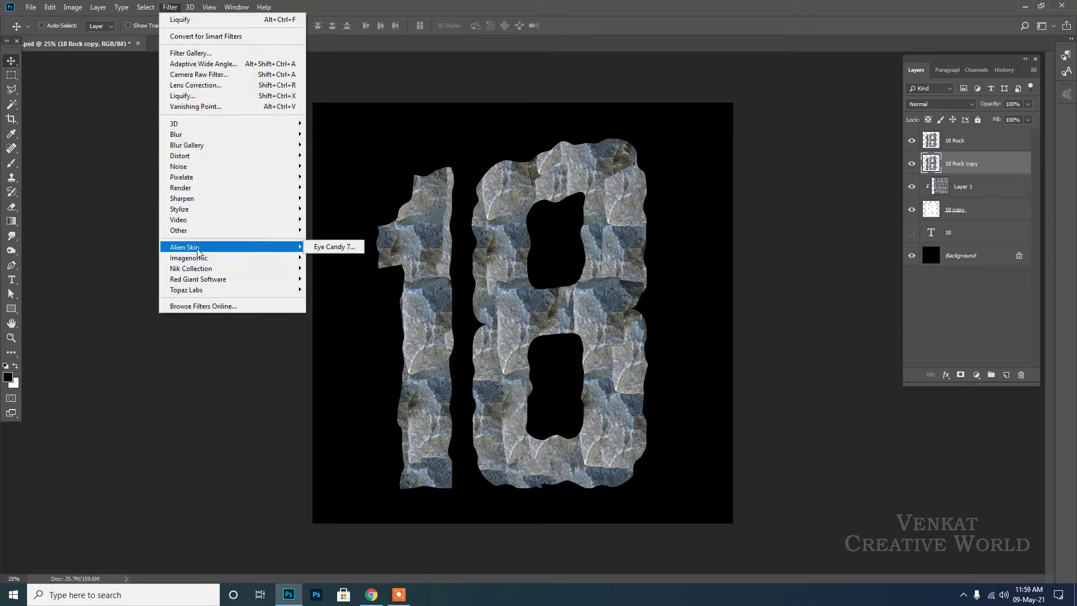
left_click(328, 248)
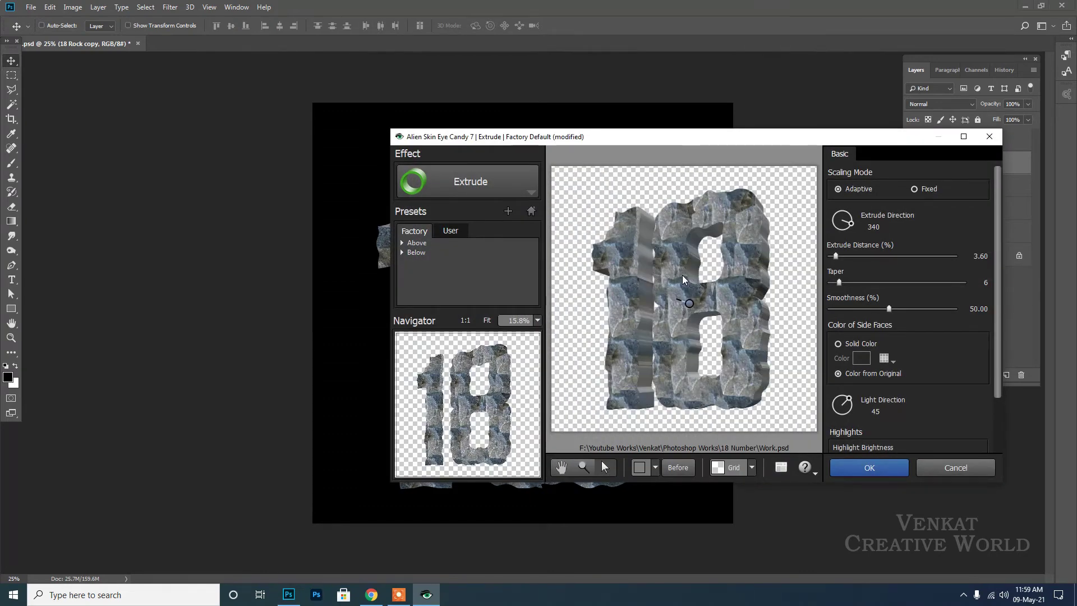
left_click(498, 184)
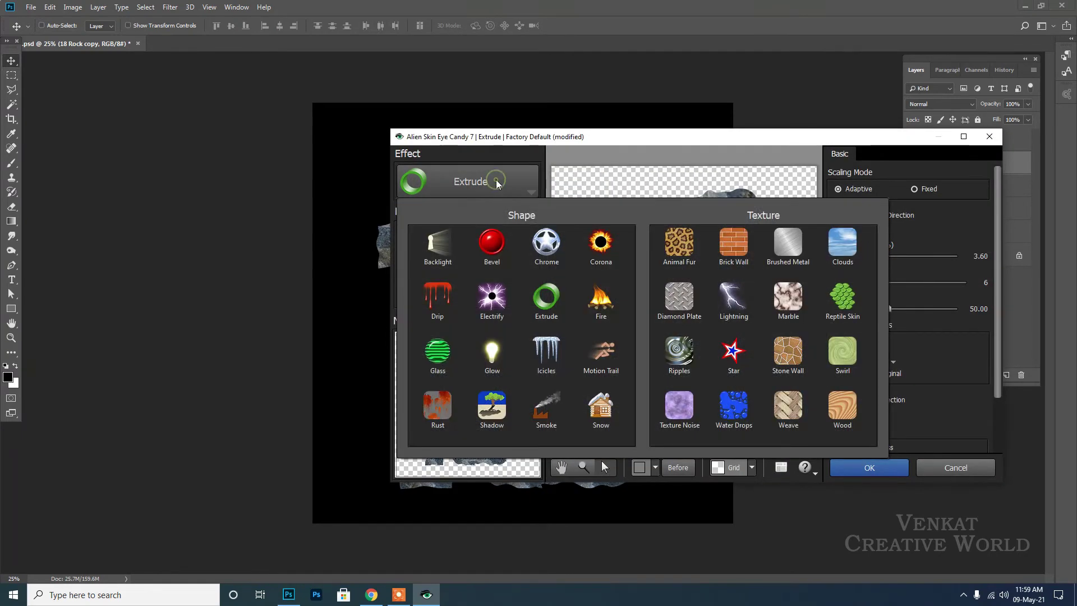
left_click(546, 299)
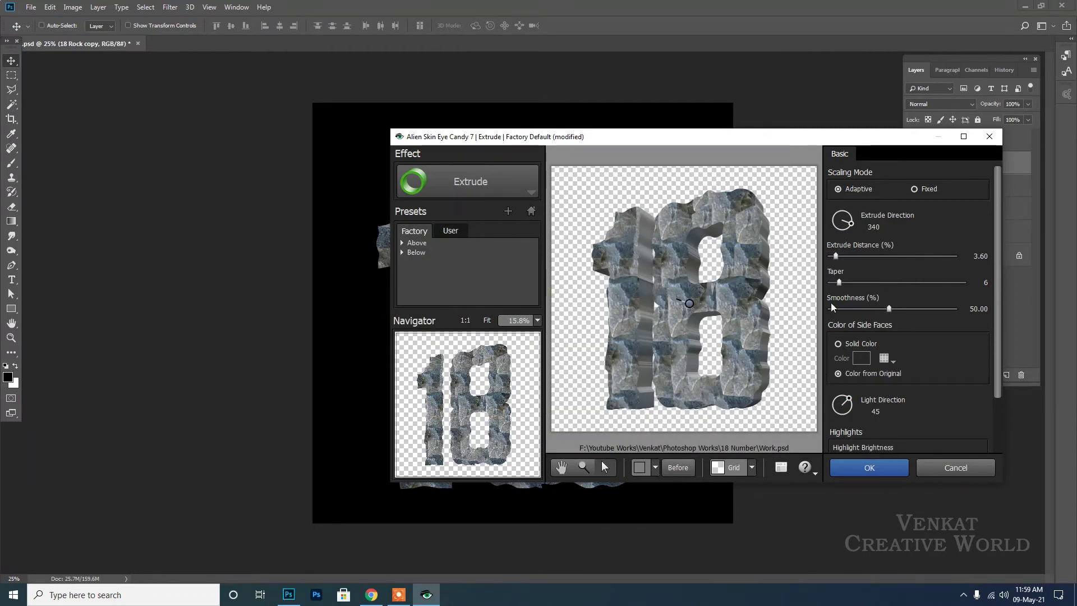
mouse_move(967, 268)
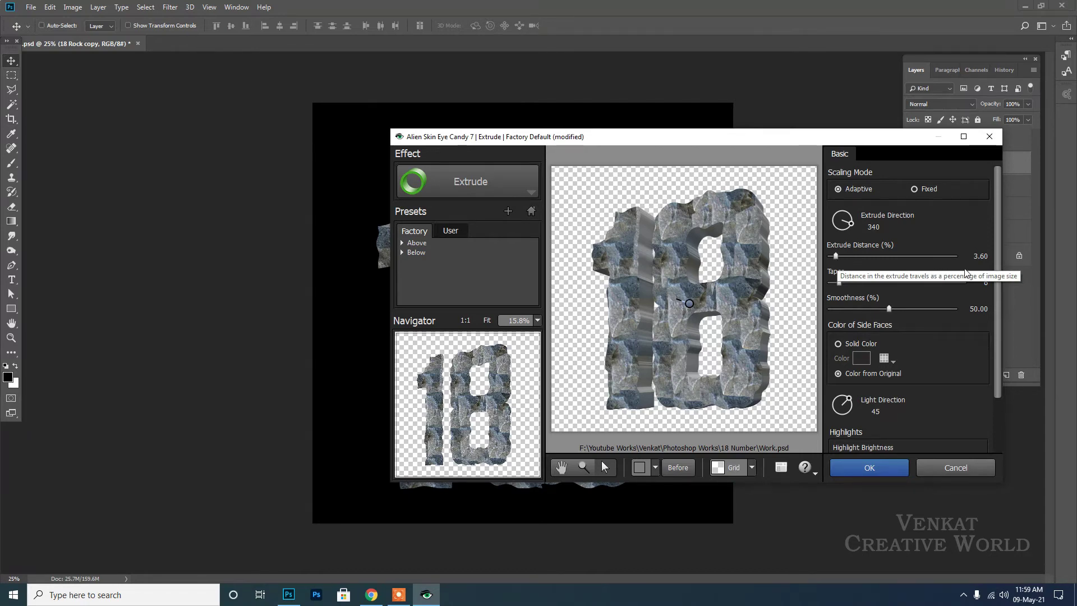
left_click(974, 256)
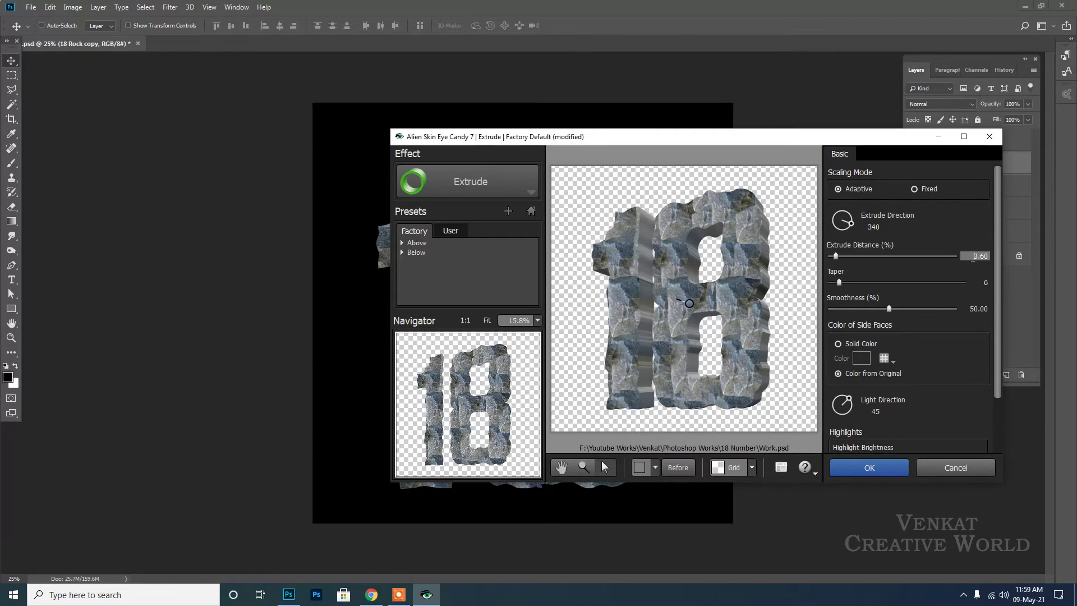
double_click(974, 256)
left_click_drag(836, 257, 844, 262)
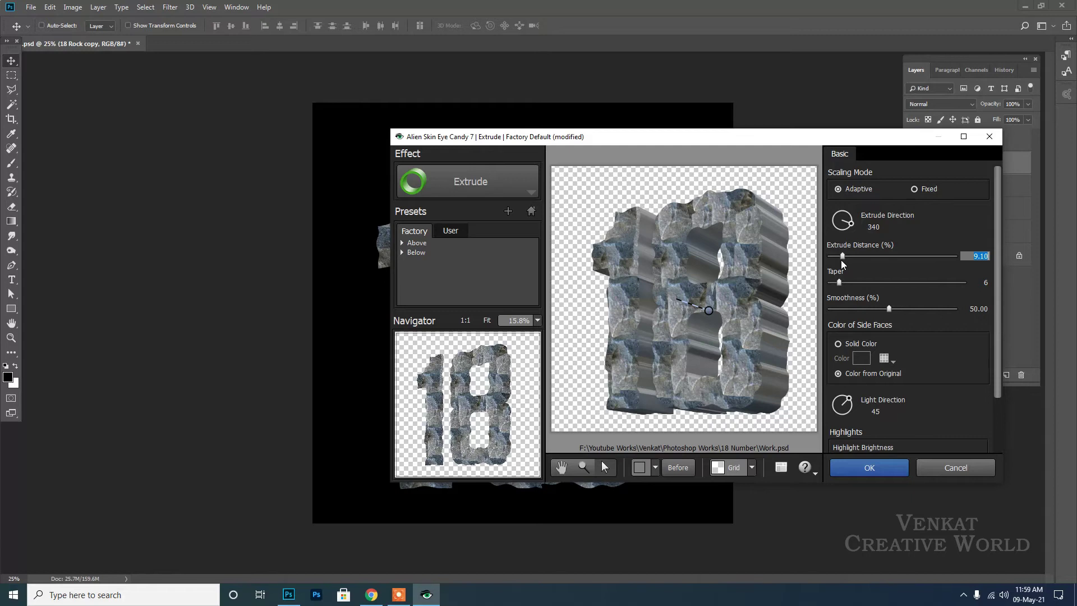
left_click_drag(841, 261, 836, 255)
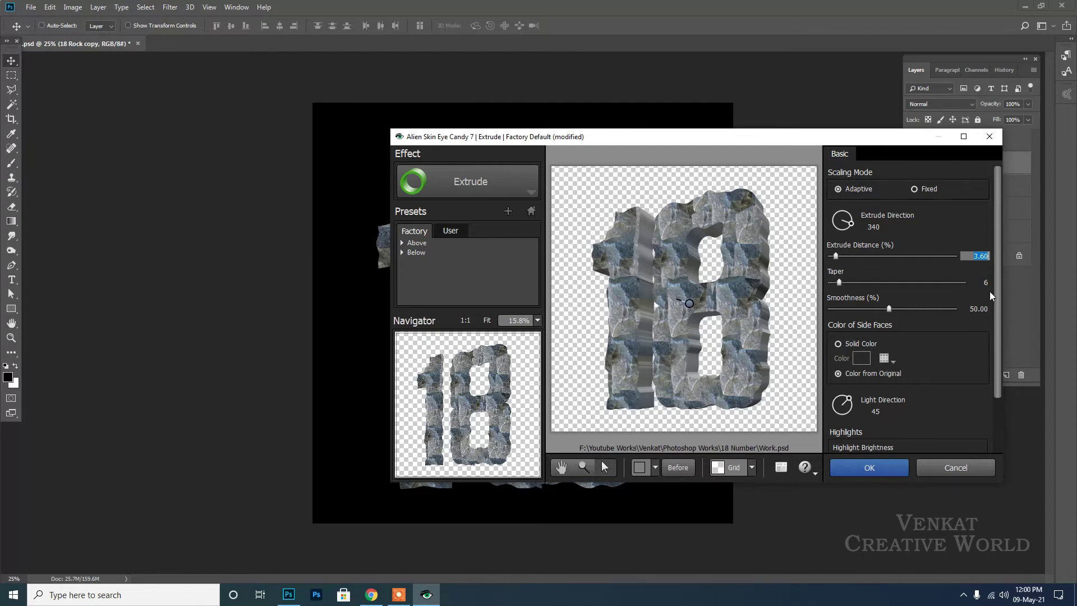
key("Tab")
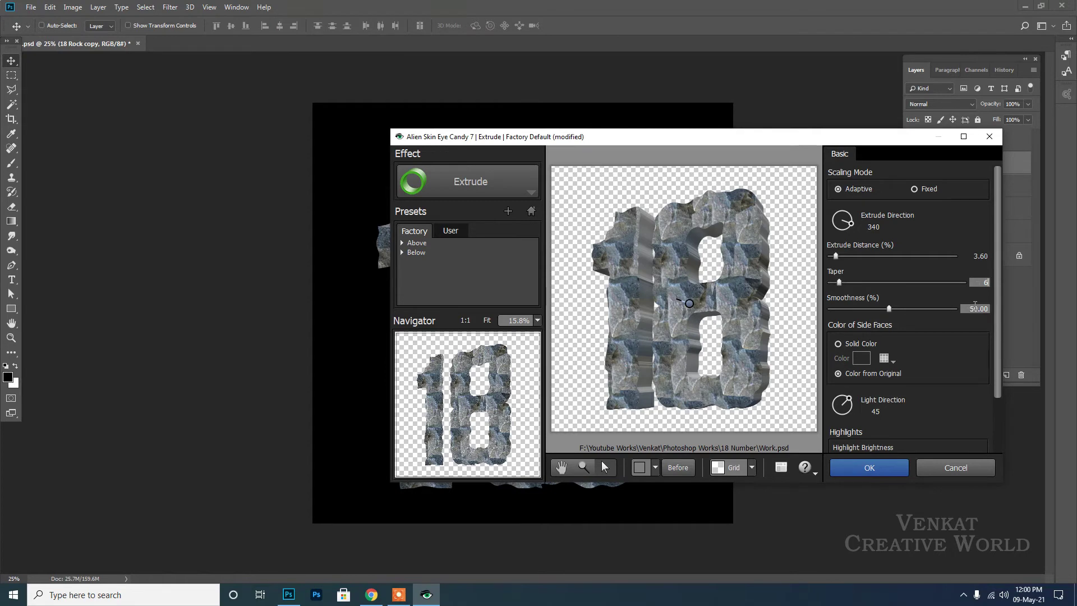
left_click(871, 459)
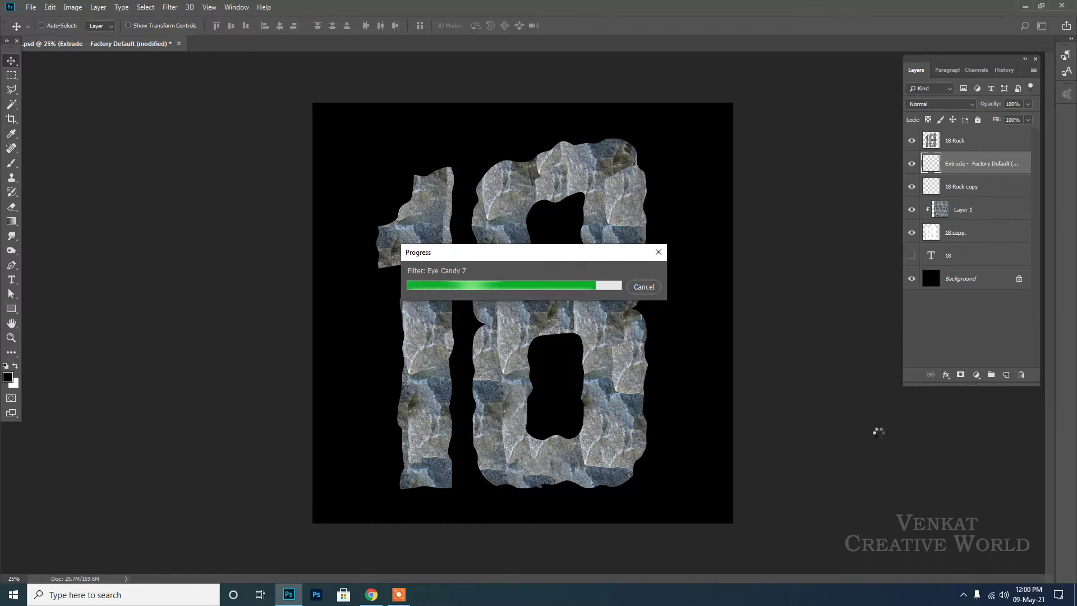
Step: Delete the 18 Rock copy layer by dragging it to the trash
left_click(994, 186)
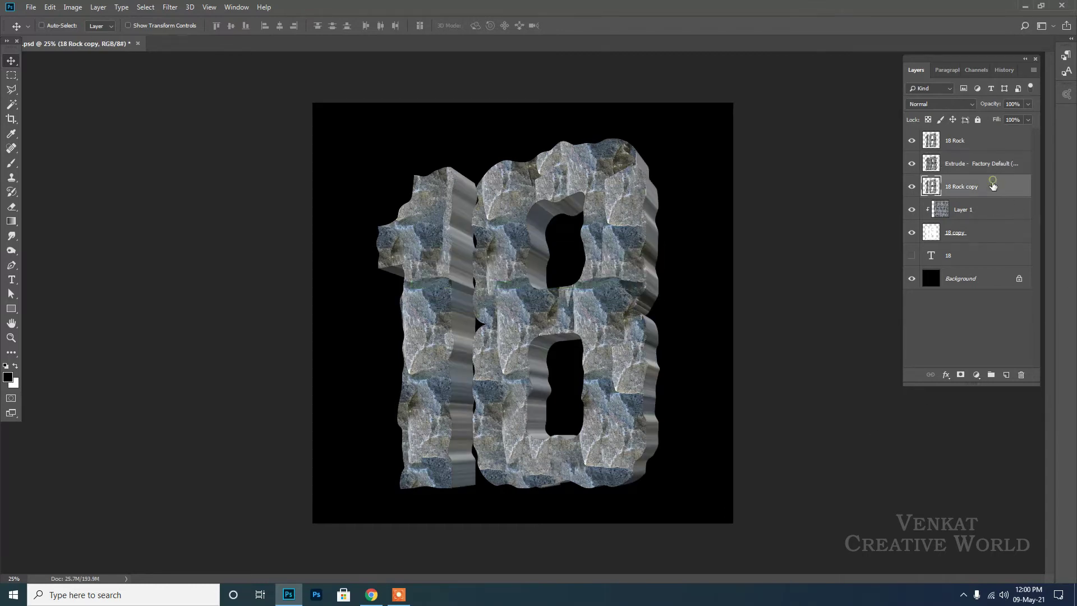
left_click_drag(994, 186, 1021, 374)
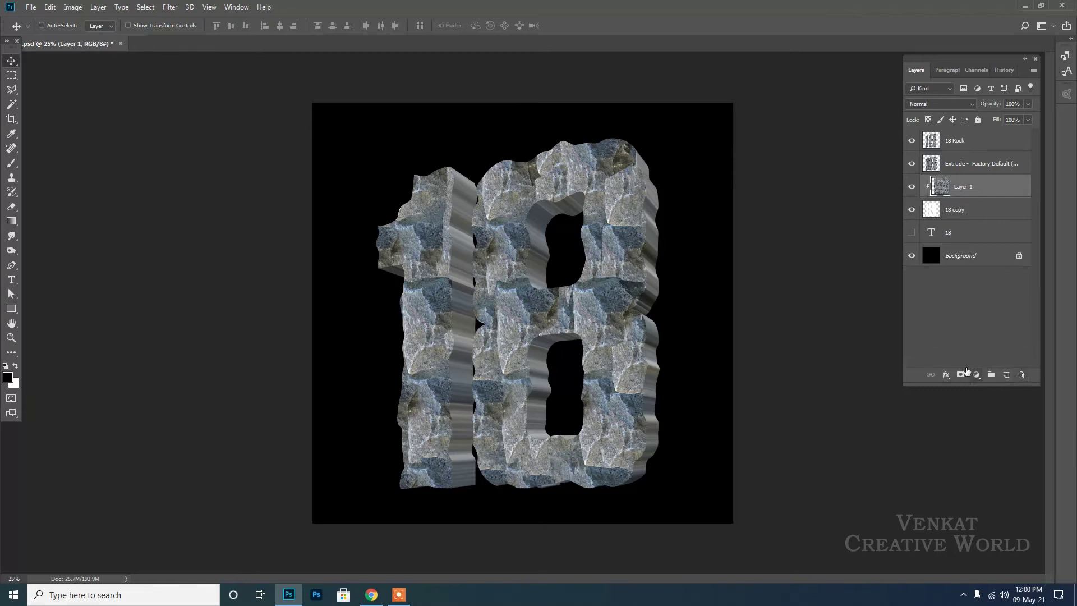
left_click(965, 167)
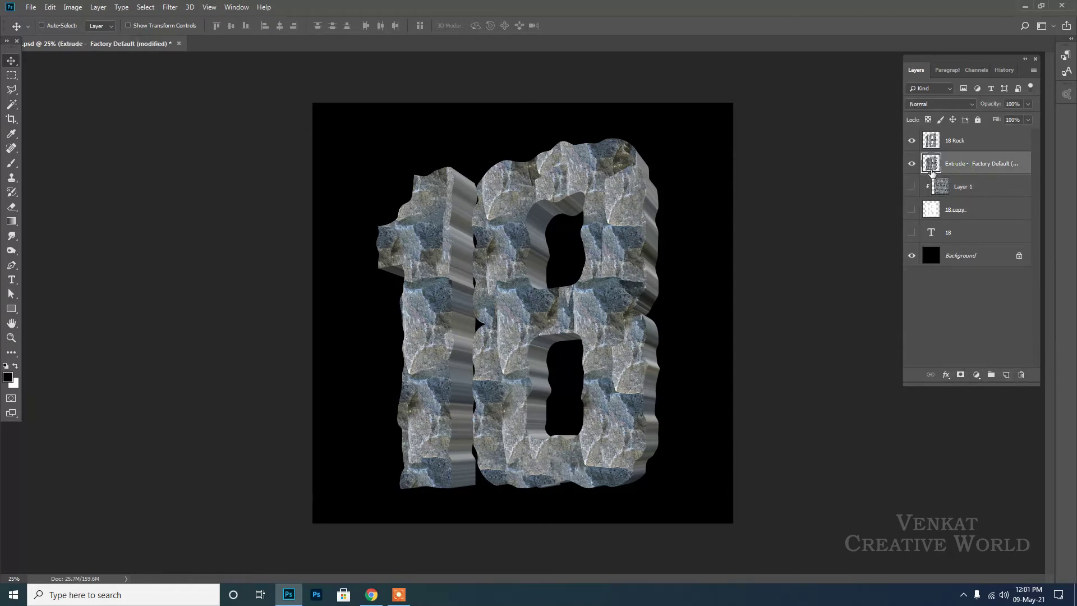
left_click(29, 7)
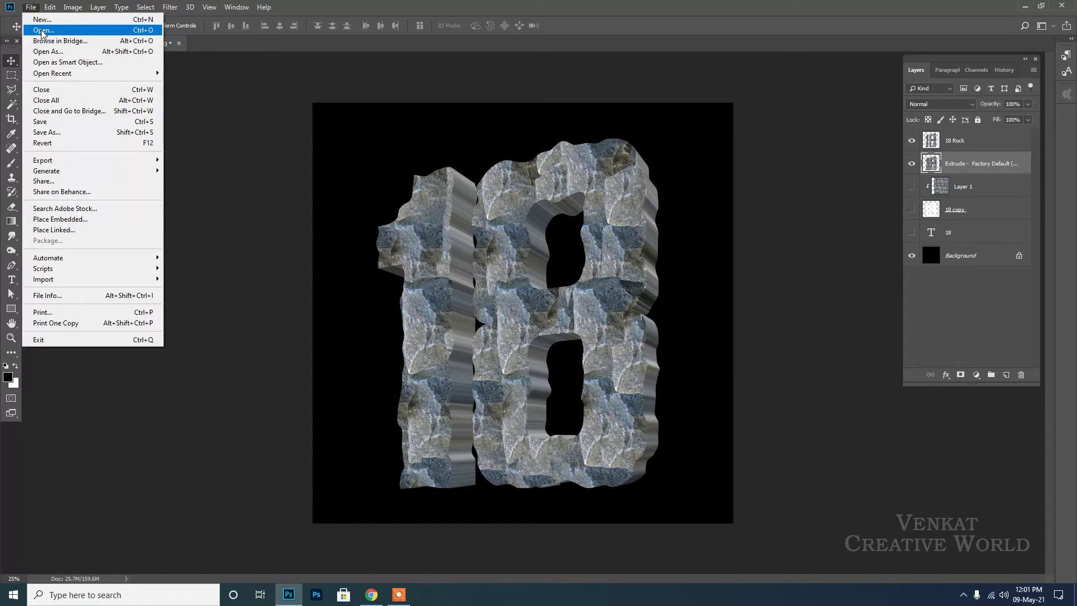
Step: Group Layer 1 and 18 copy into Group 1, then reselect the Extrude layer
left_click(979, 190)
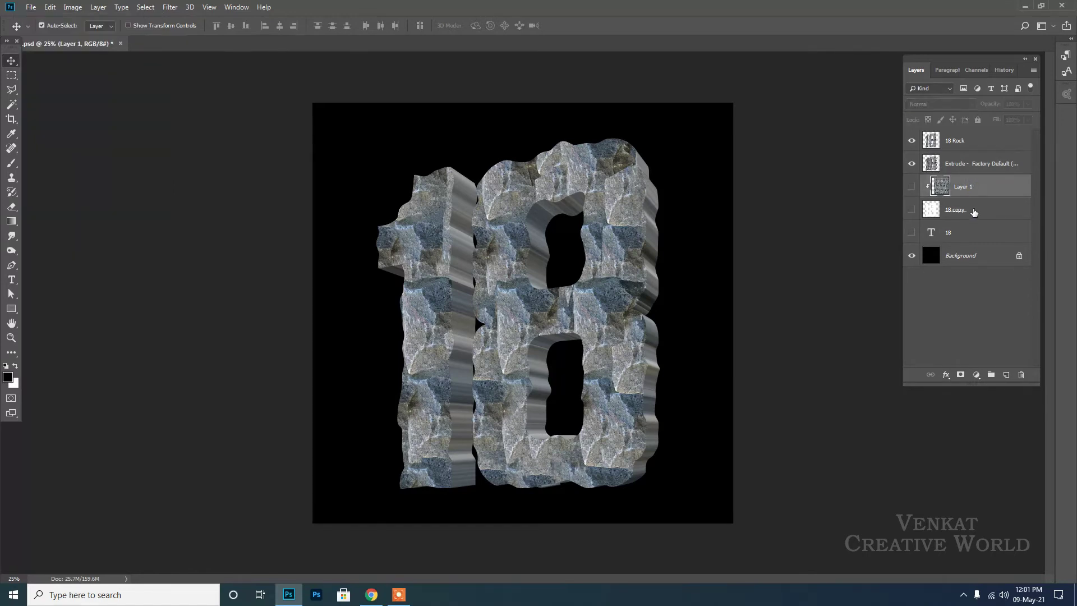
left_click(974, 210, "shift")
left_click(995, 377)
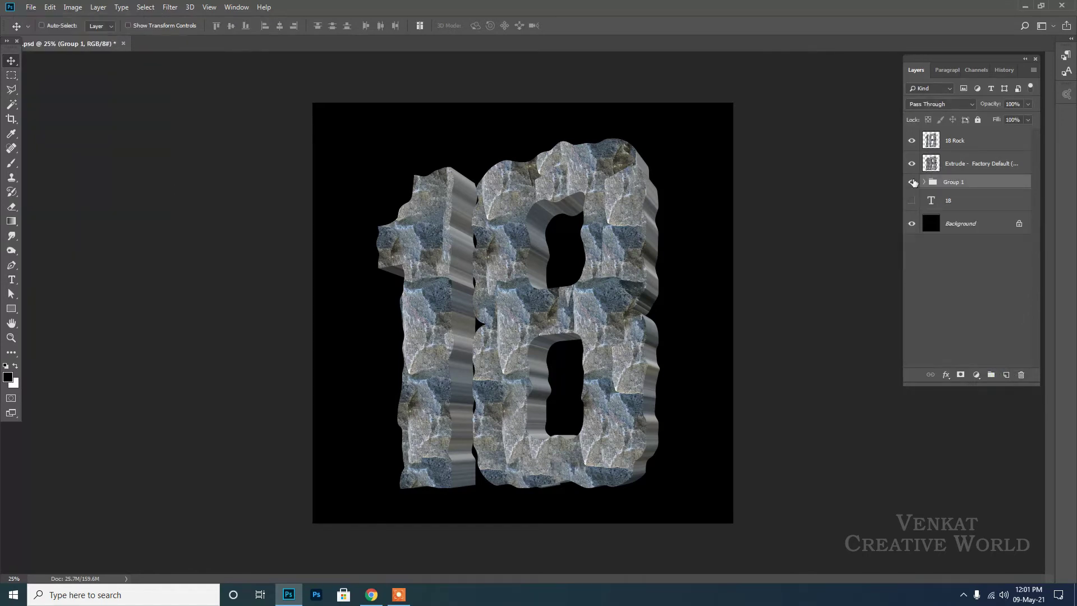
left_click(968, 166)
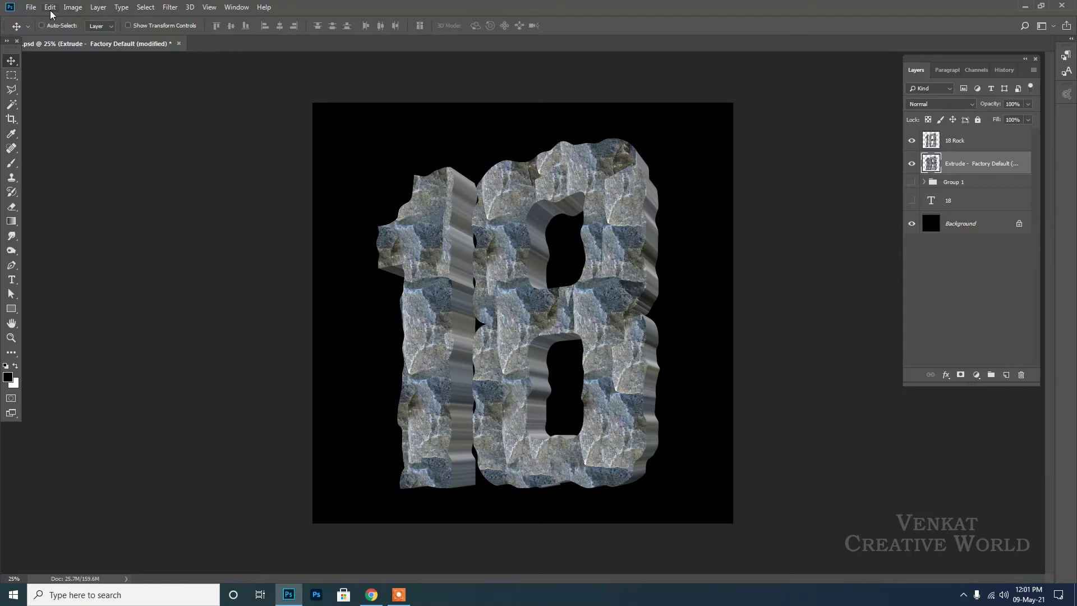
left_click(31, 6)
Step: Open Rock.jpg and float it in its own window beside the 18 document
left_click(35, 26)
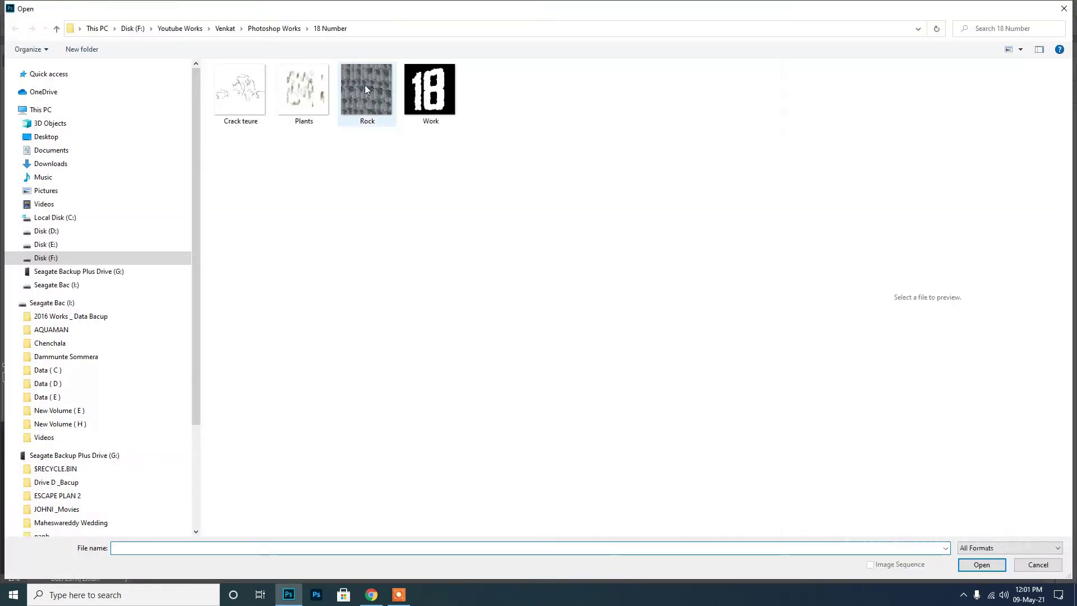
double_click(365, 89)
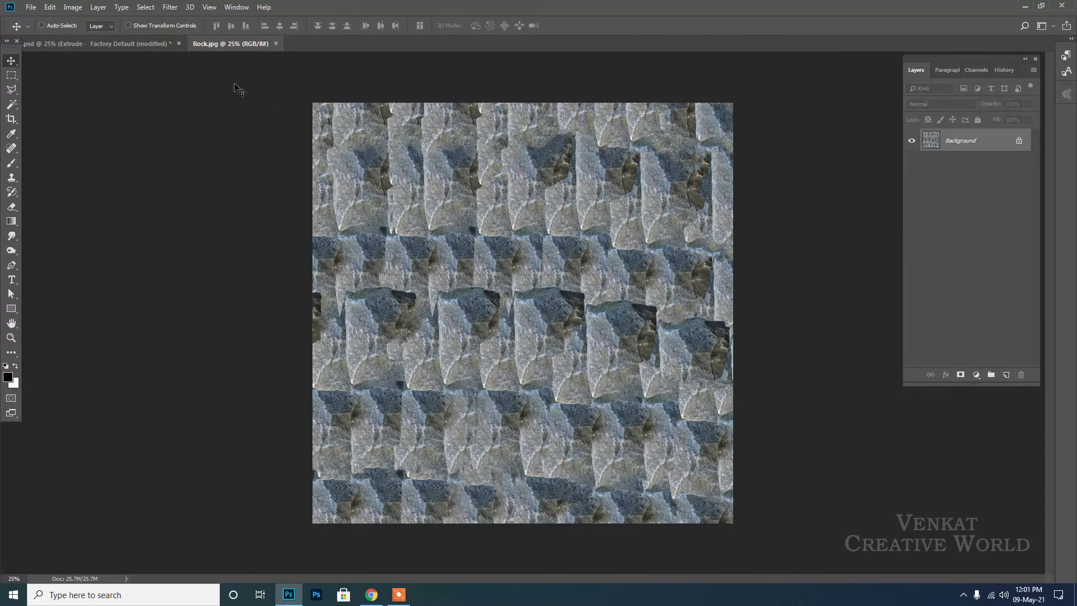
left_click_drag(220, 44, 454, 245)
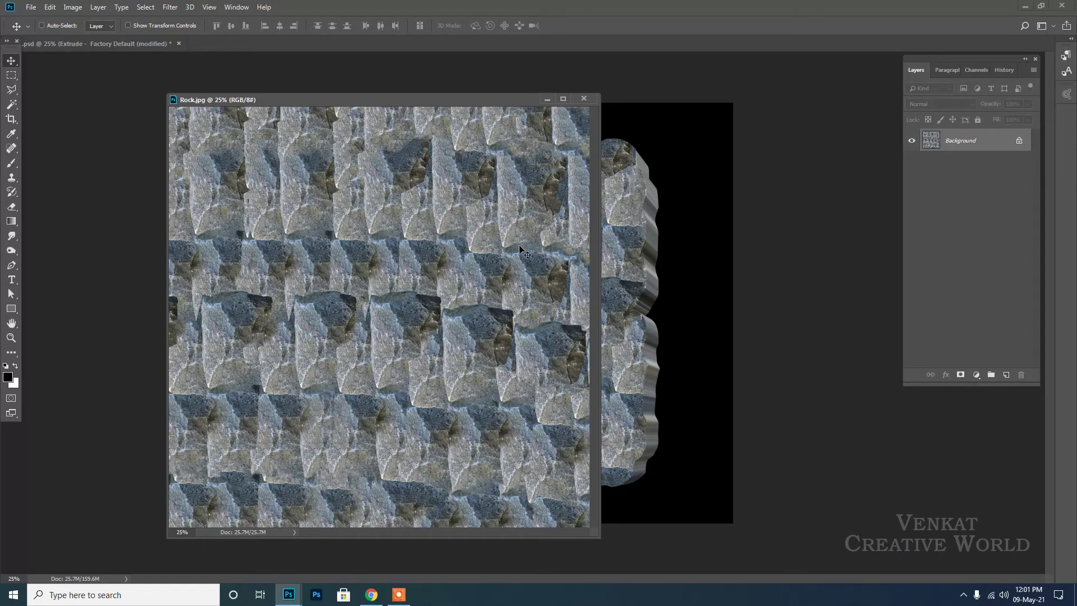
left_click(682, 240)
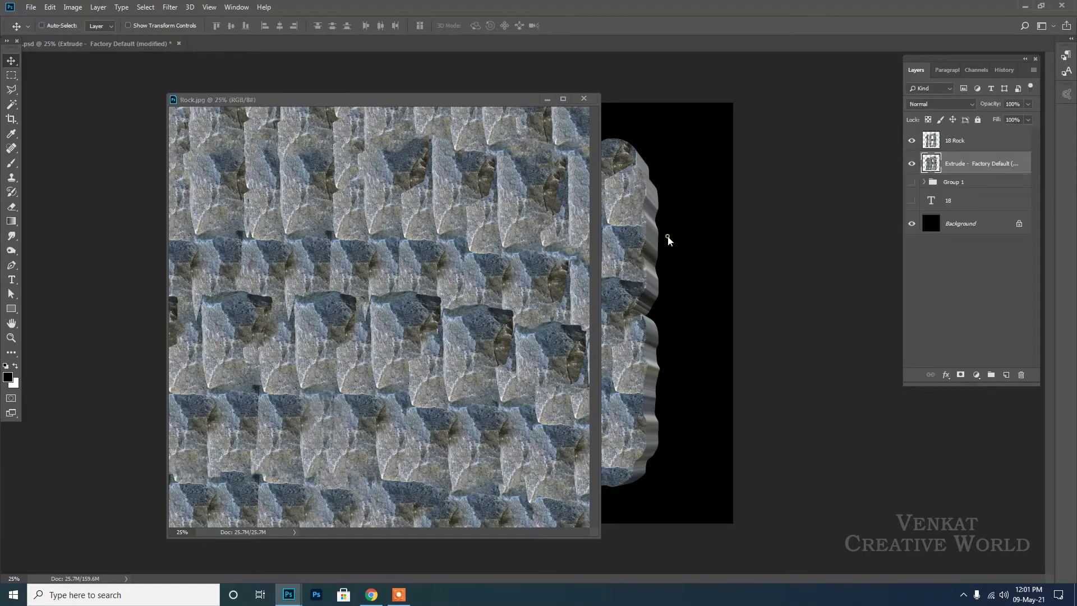
Step: Rename the Extrude layer to 'Rock Shade'
double_click(967, 165)
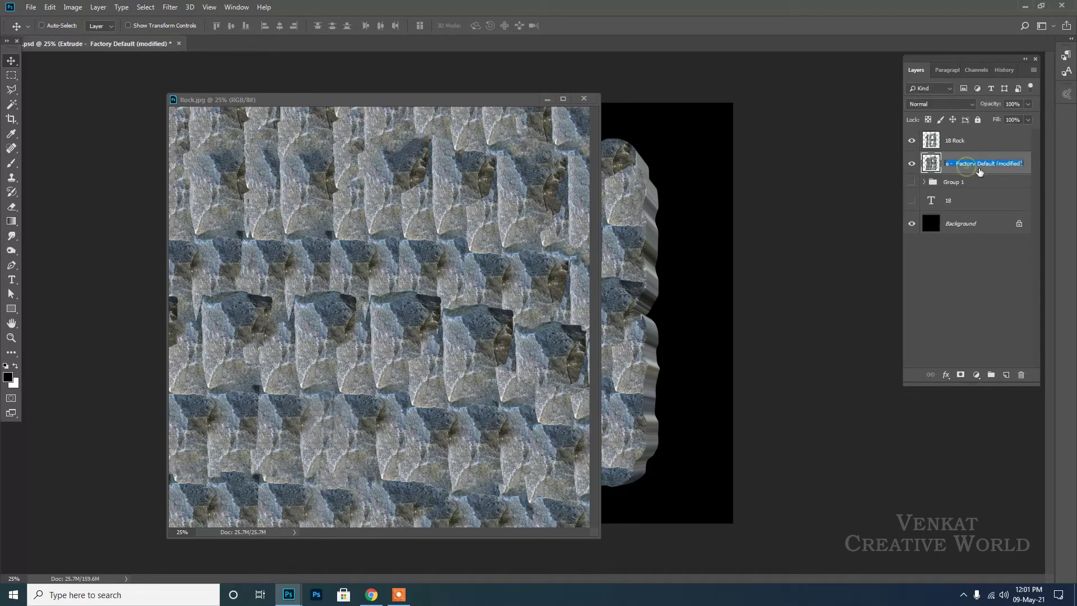
left_click(975, 164)
key("ctrl+a")
type("R")
left_click(1026, 169)
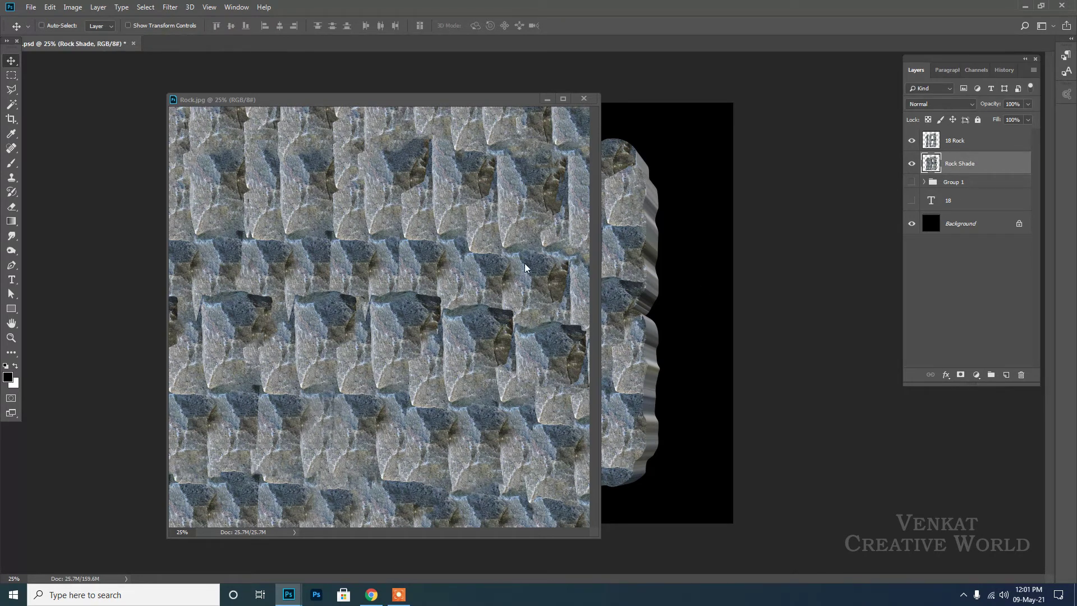
Step: Drag the rock texture in as Layer 2 and clip it to Rock Shade
left_click_drag(526, 268, 668, 245)
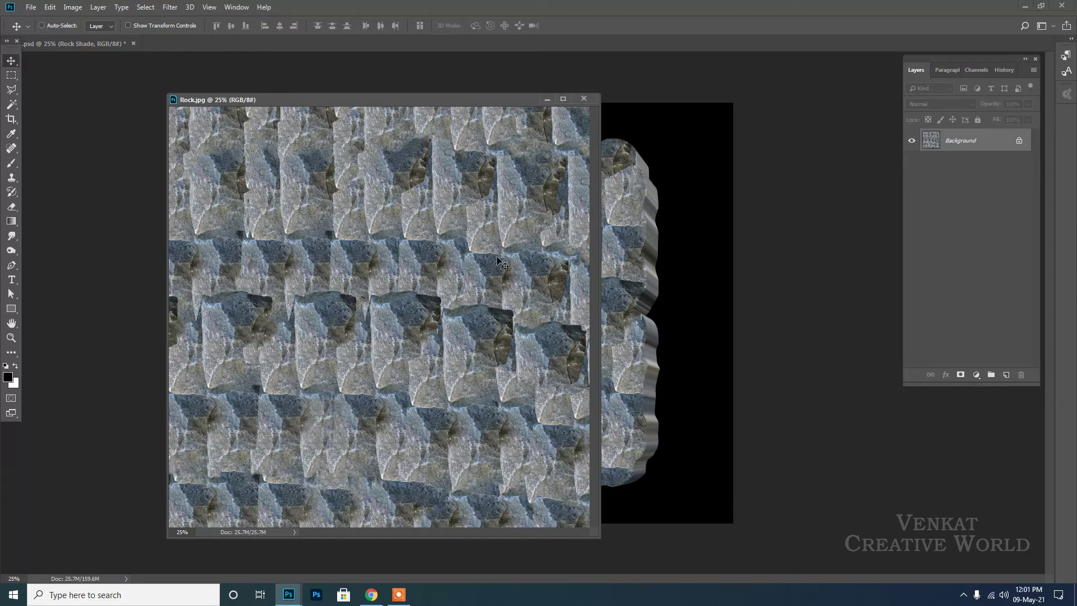
left_click(584, 99)
left_click_drag(637, 207, 633, 221)
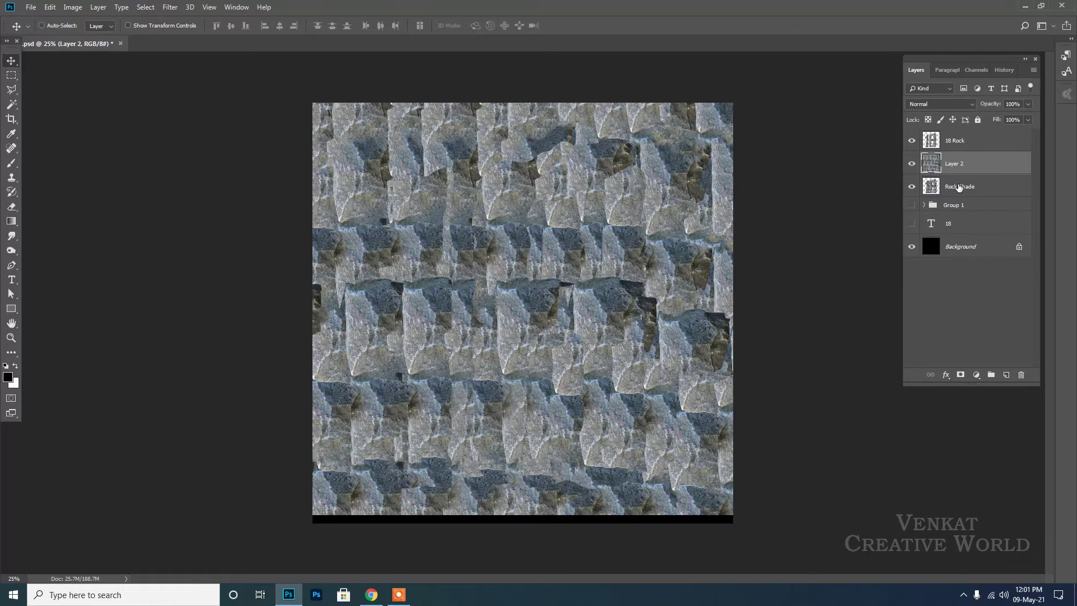
right_click(961, 165)
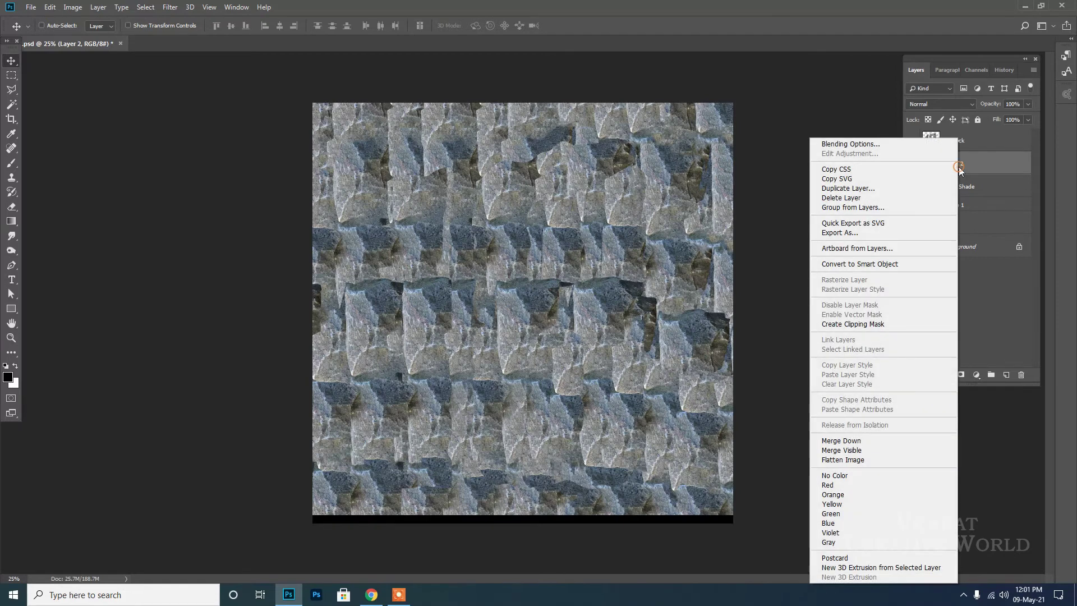
left_click(856, 324)
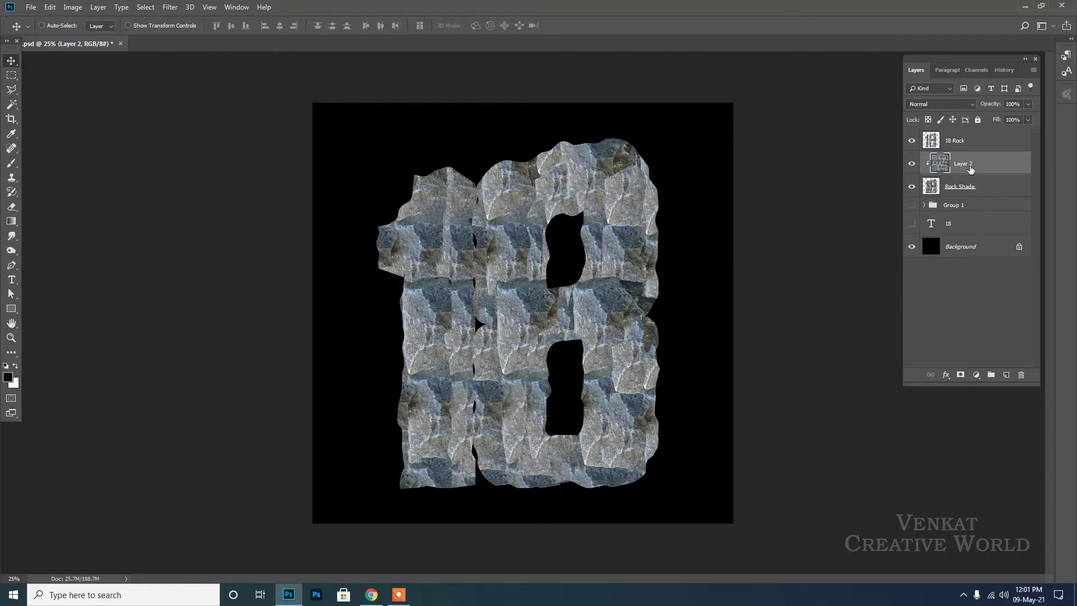
Step: Set Layer 2 to Multiply blending at about 83% opacity, then select Rock Shade
left_click(929, 105)
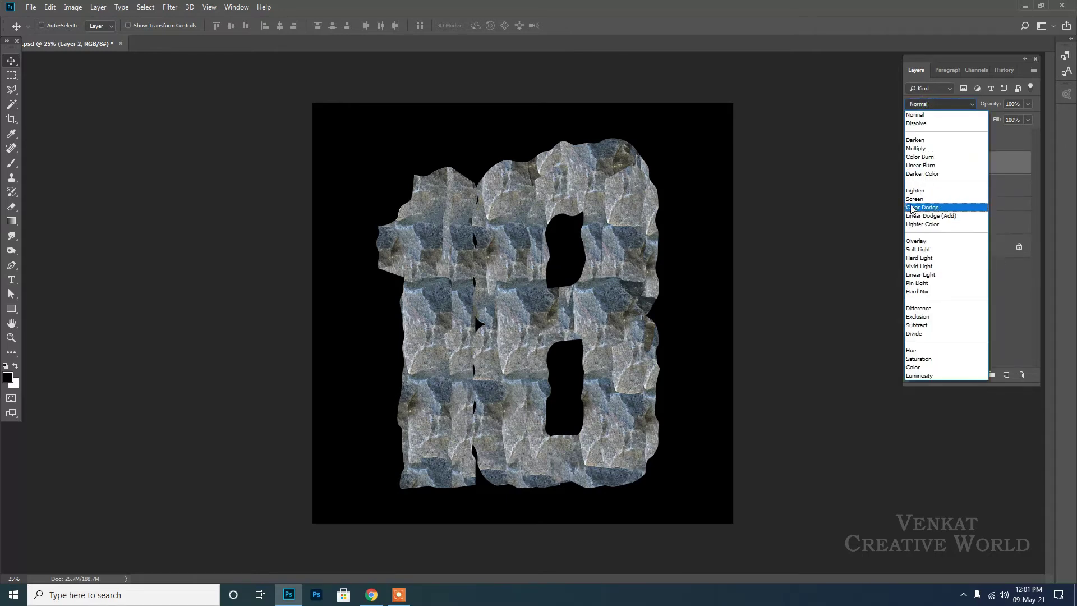
left_click(922, 149)
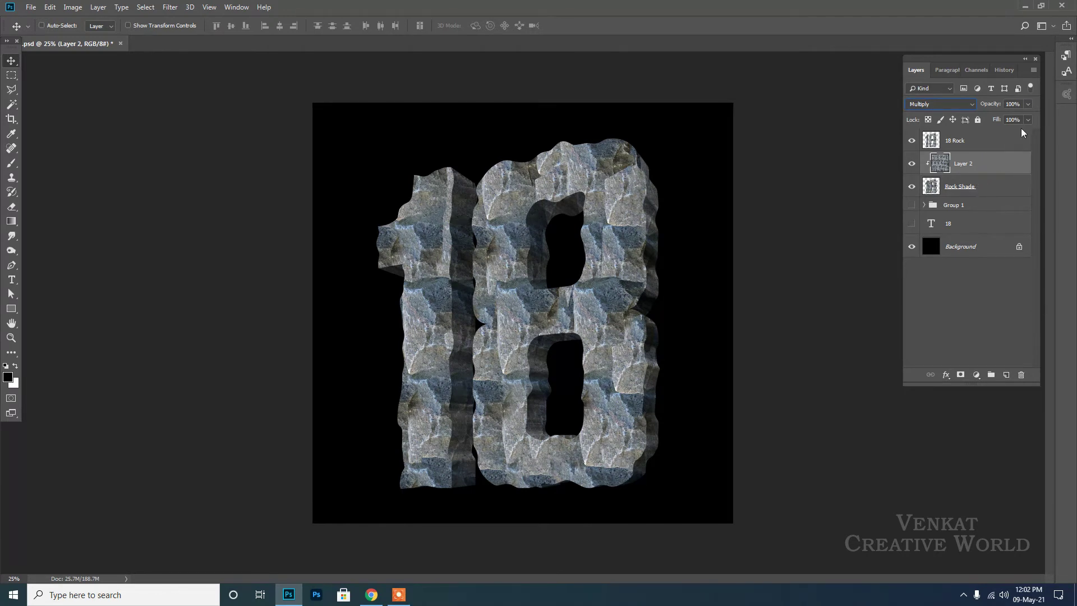
left_click(1028, 104)
left_click(1021, 120)
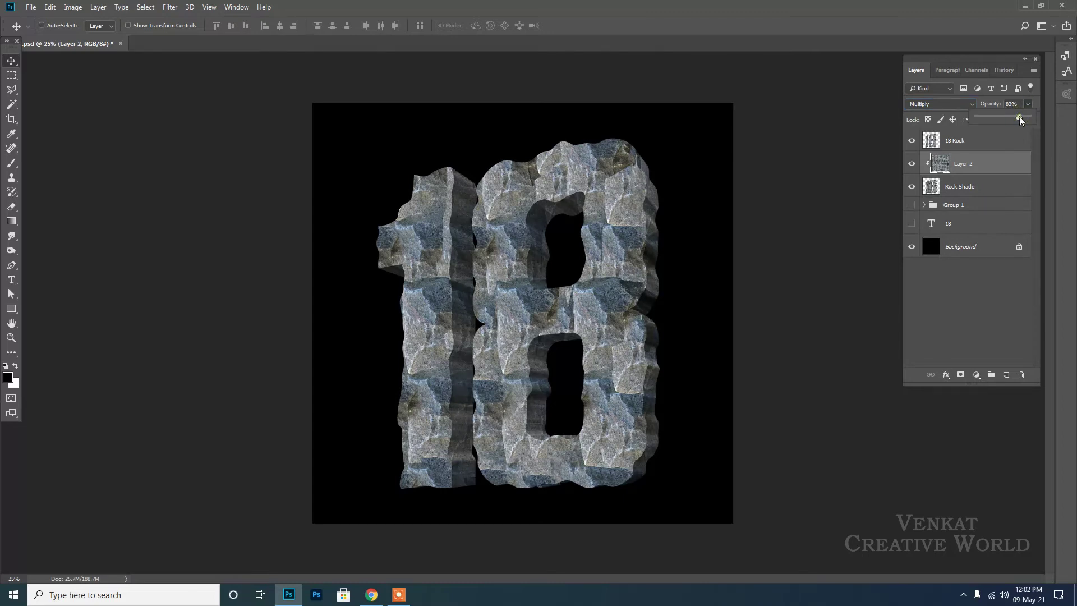
left_click_drag(1021, 120, 1035, 118)
left_click(1006, 163)
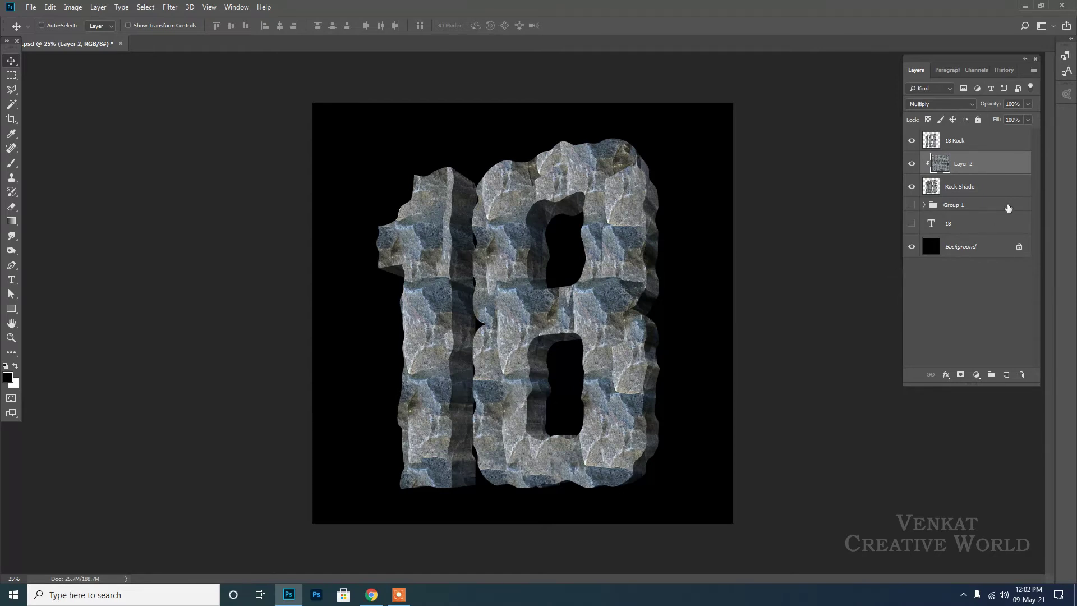
left_click(1018, 192)
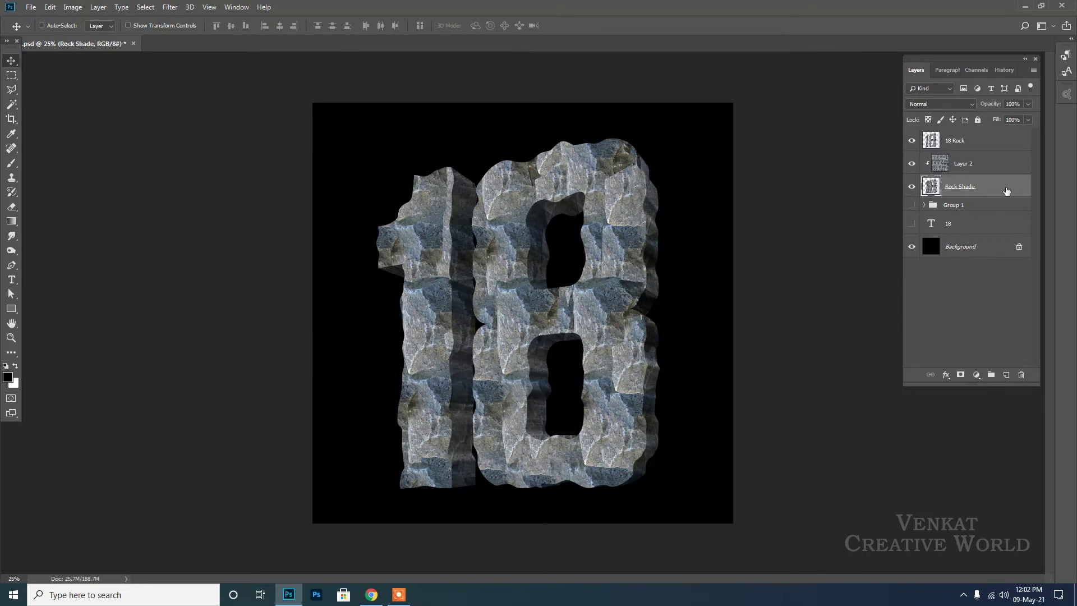
Step: Adjust Rock Shade's Brightness/Contrast to brightness -5 and contrast 20
left_click(73, 7)
left_click(79, 37)
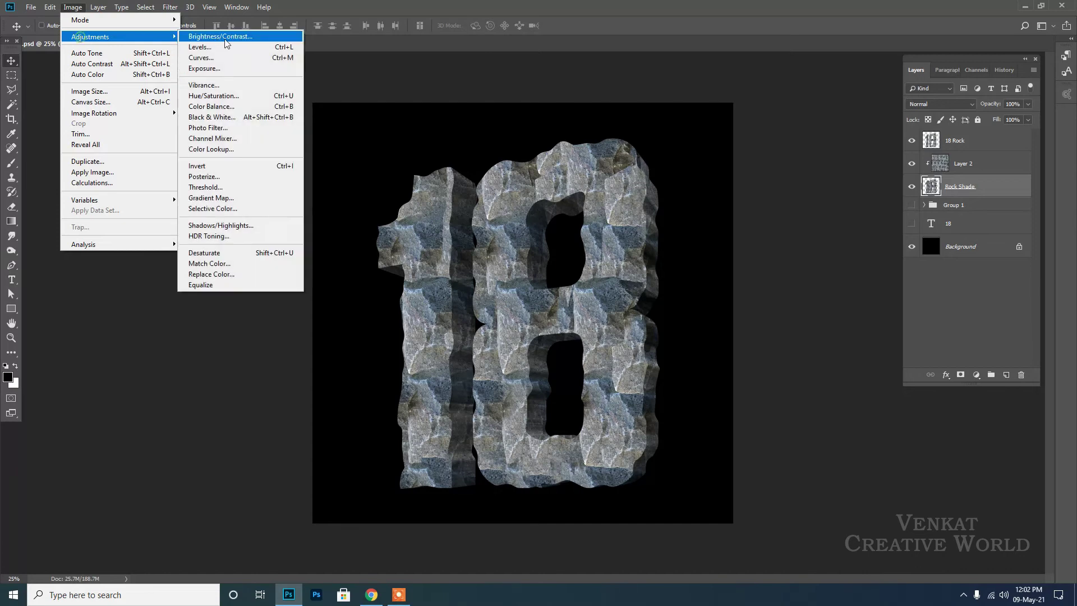
left_click(225, 38)
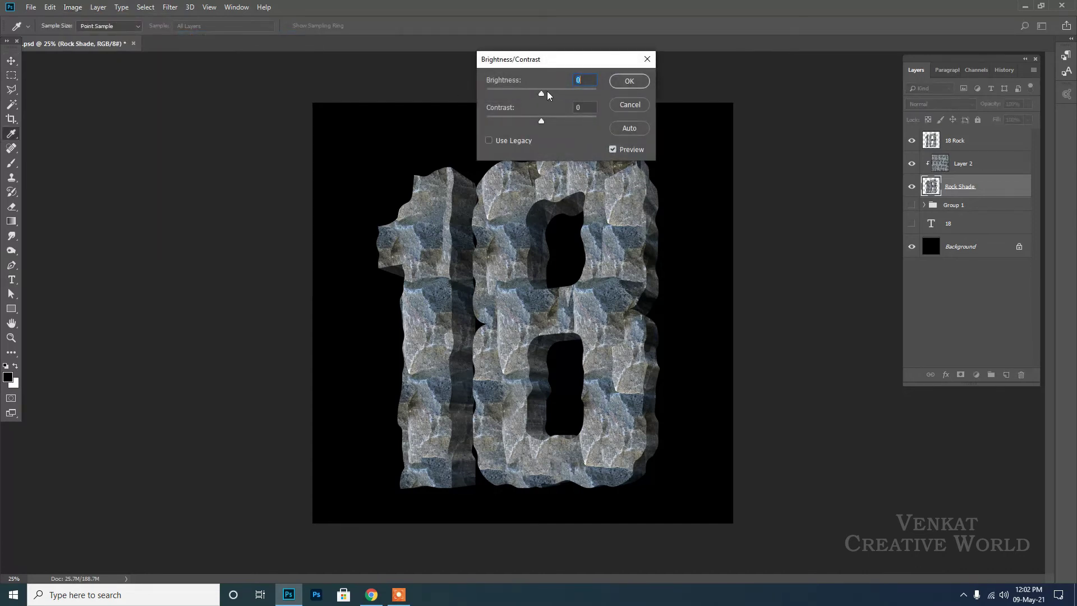
left_click_drag(541, 93, 551, 121)
left_click(613, 149)
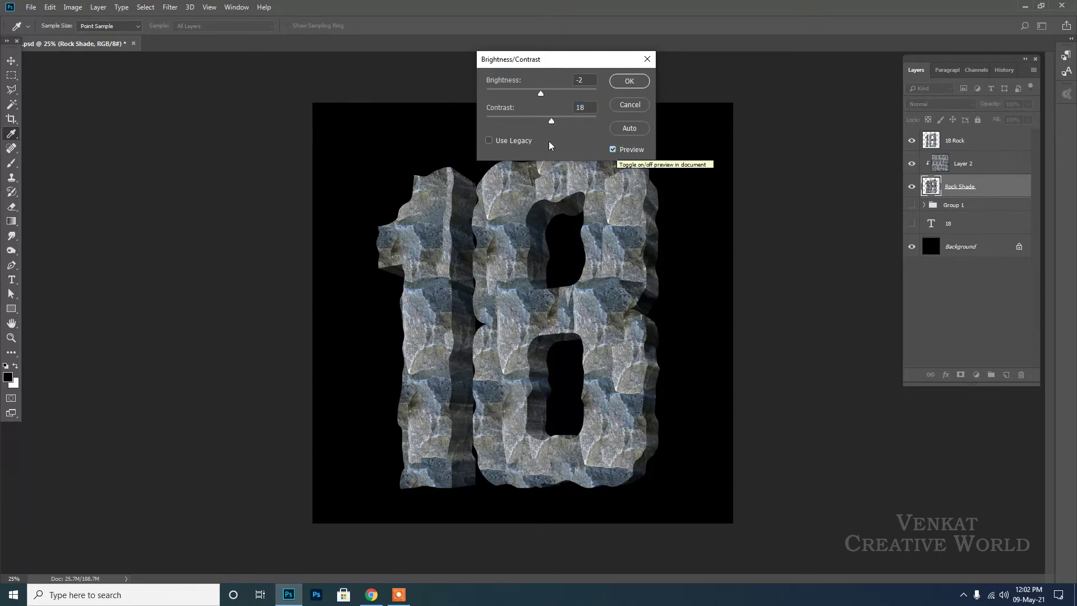
left_click_drag(551, 121, 538, 93)
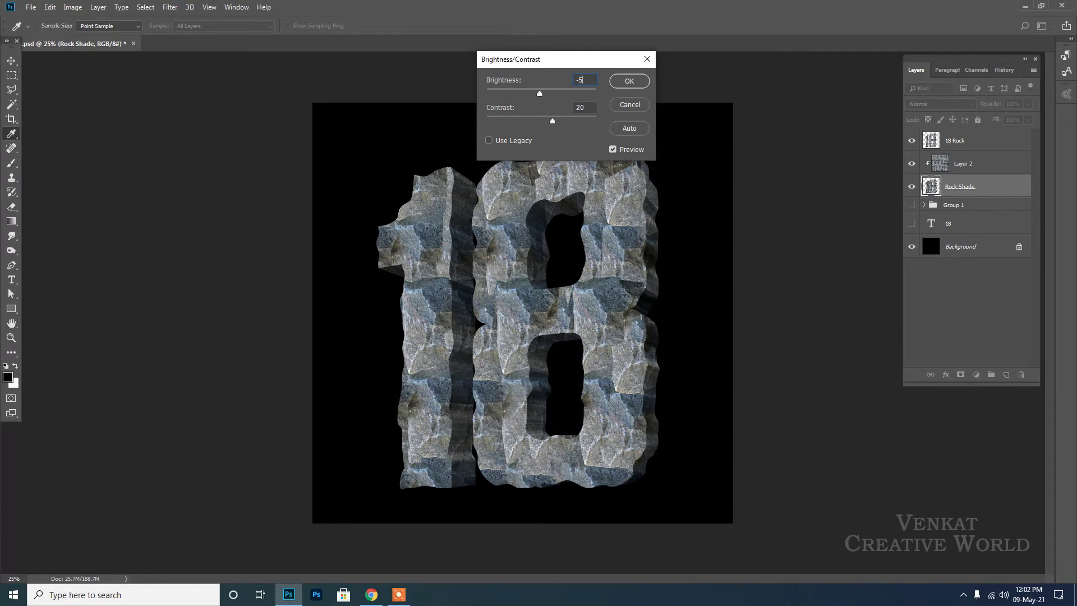
double_click(585, 108)
type("20")
left_click(629, 81)
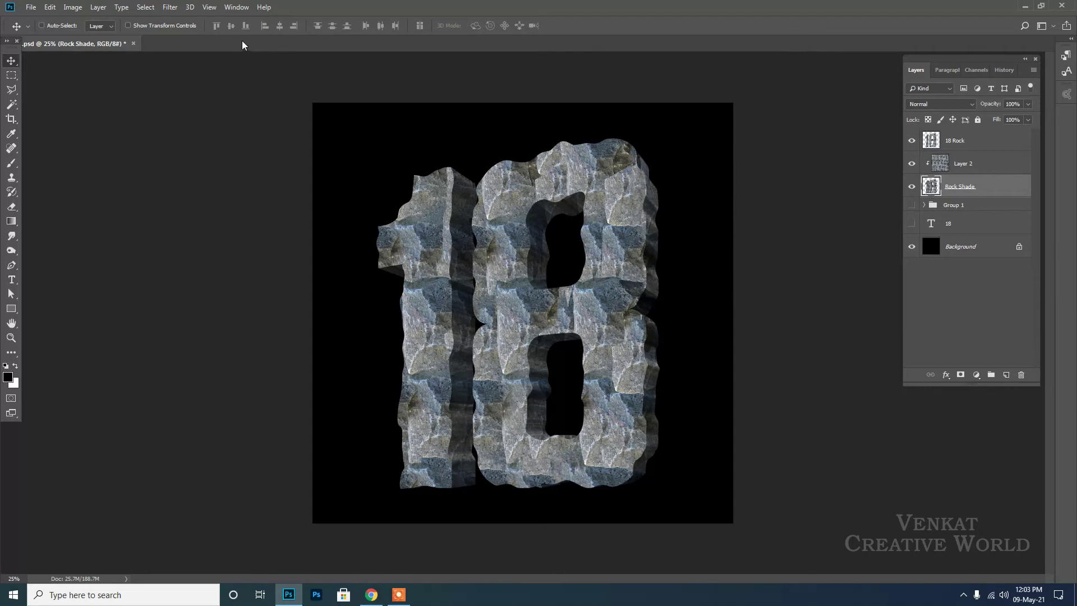
Step: Save the file and reapply the last filter to the 18 Rock layer
left_click(31, 8)
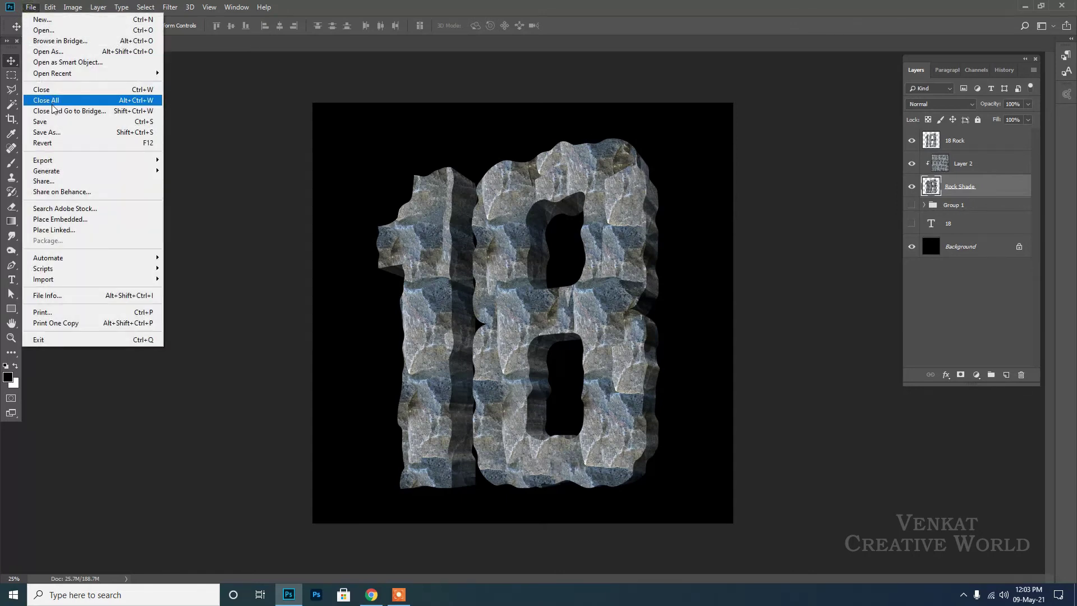
left_click(46, 122)
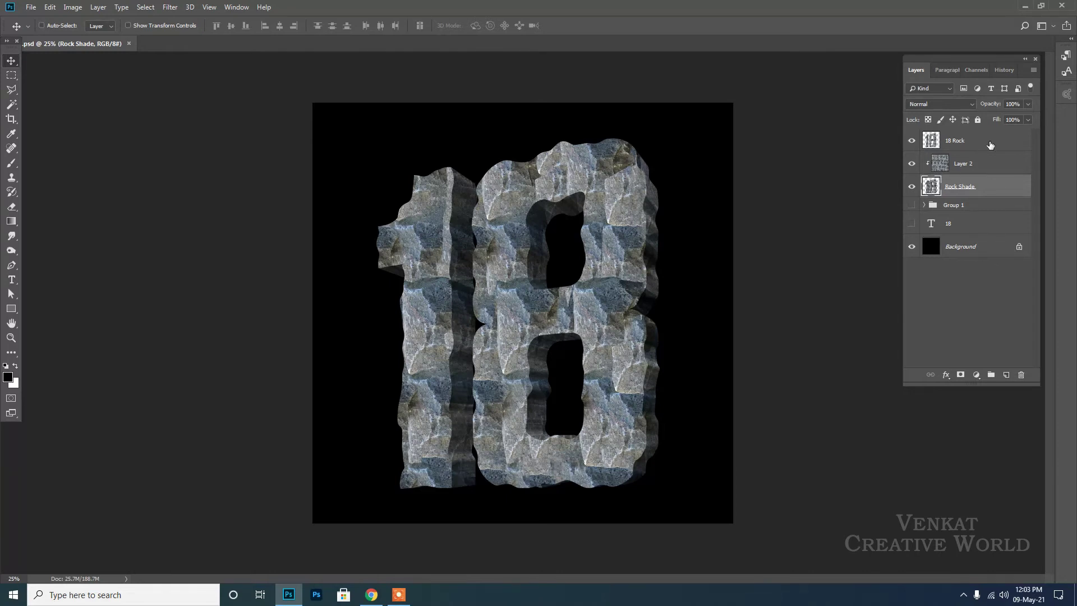
left_click(976, 144)
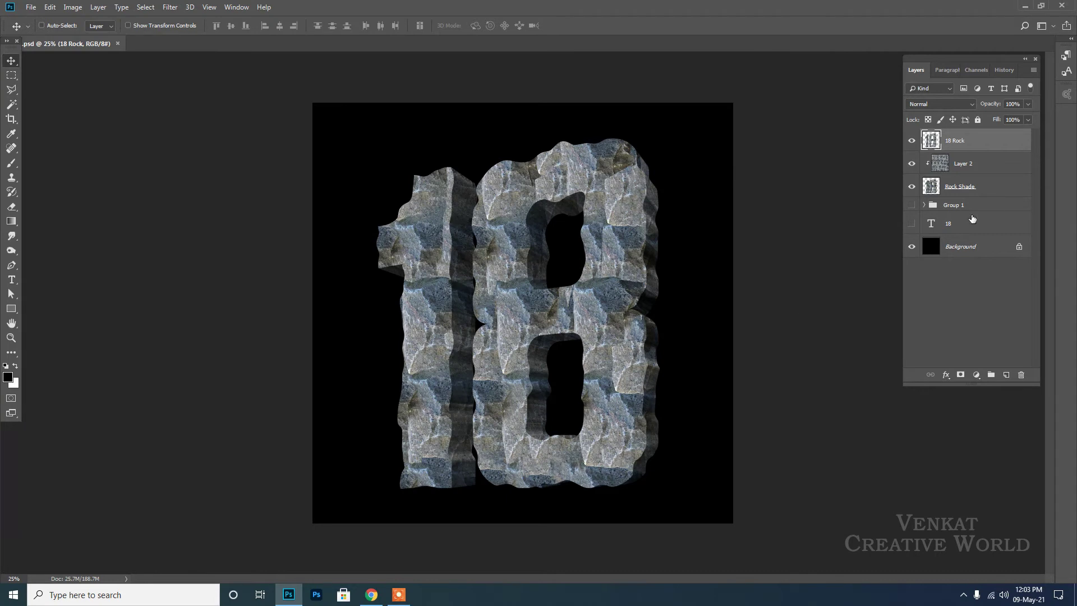
key("ctrl+f")
Step: Add a Linear Light inner shadow angled at 115° to the 18 Rock layer
double_click(1027, 138)
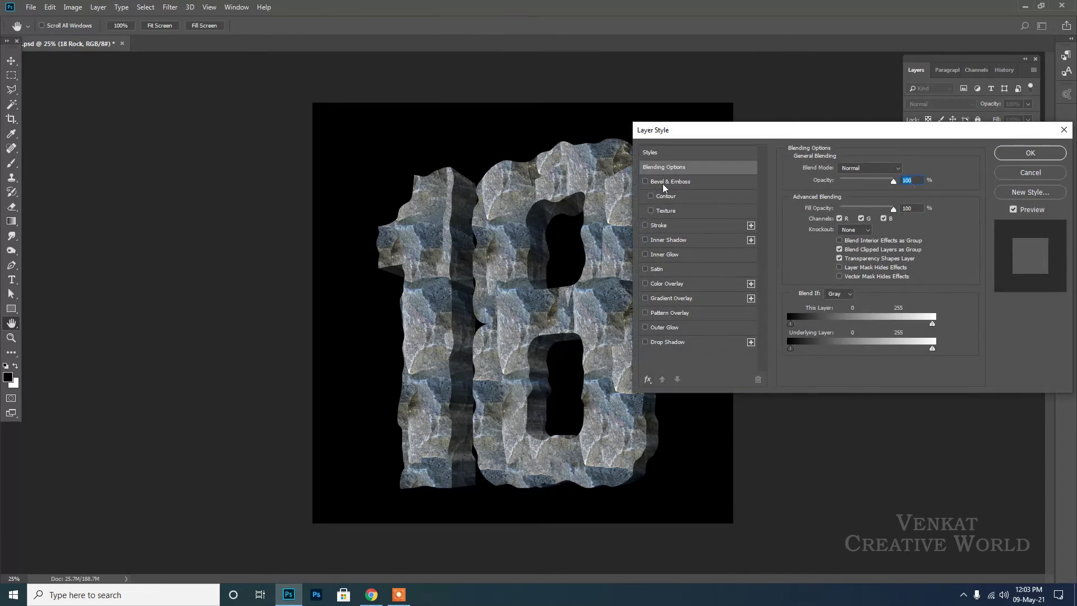
left_click(669, 241)
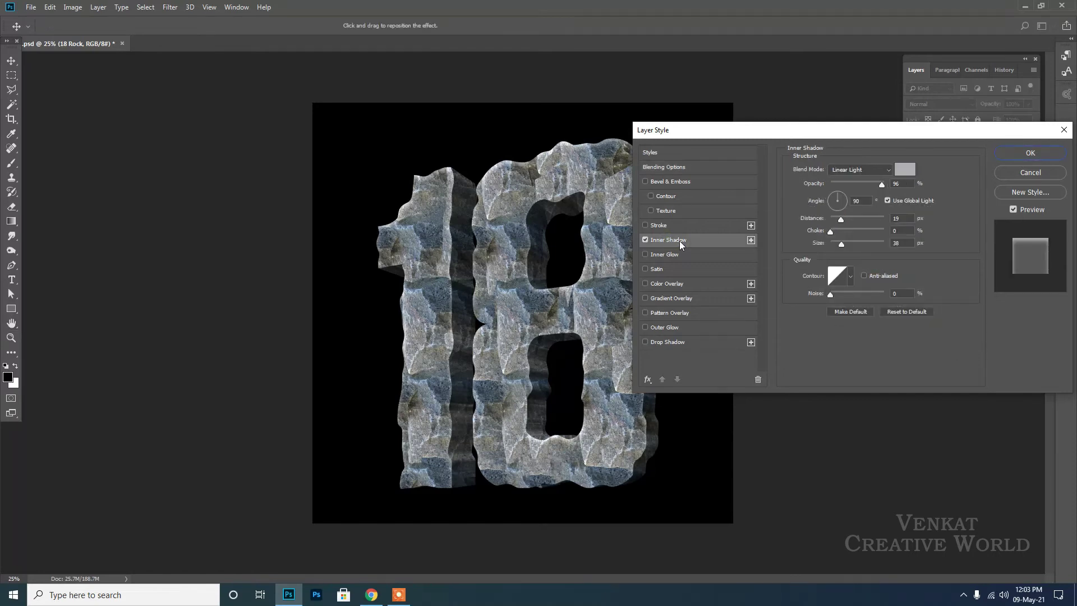
left_click_drag(831, 130, 910, 131)
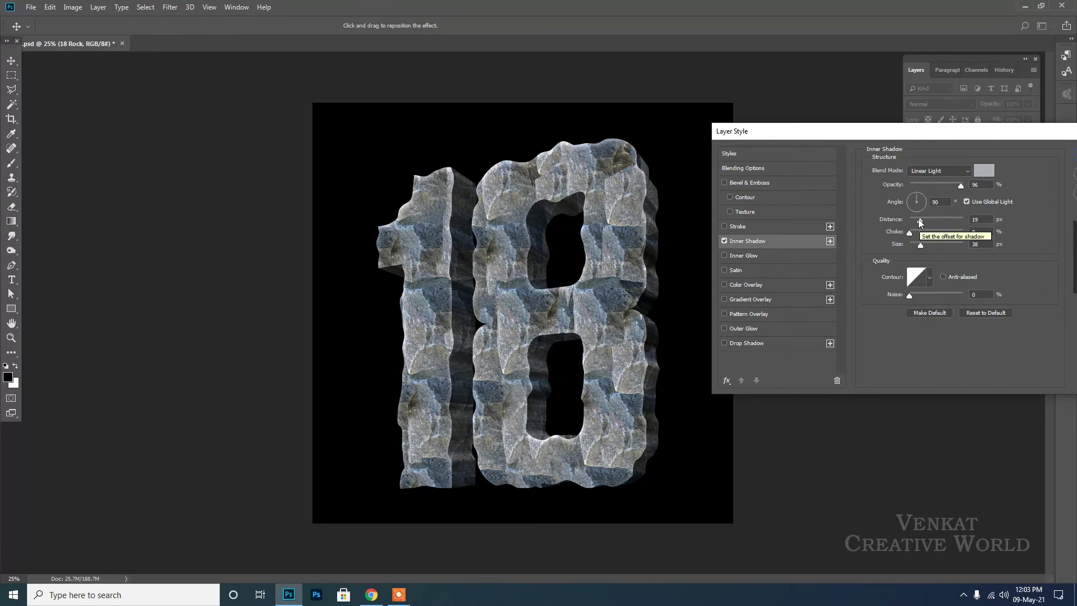
left_click_drag(916, 198, 914, 199)
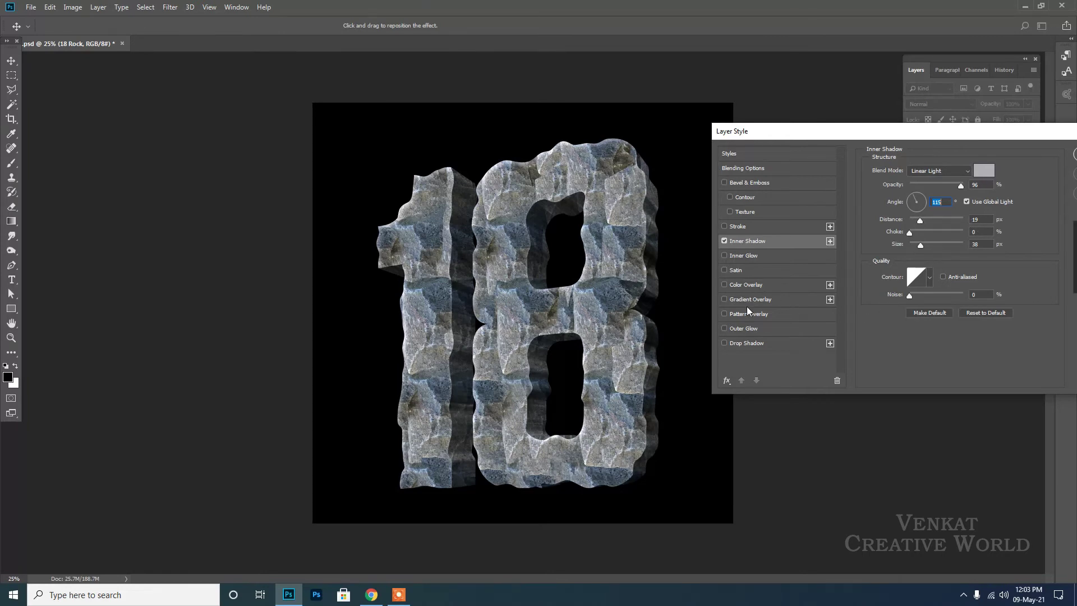
Step: Add a soft drop shadow (opacity ~60, distance 15, size ~92) and apply both styles
left_click(731, 343)
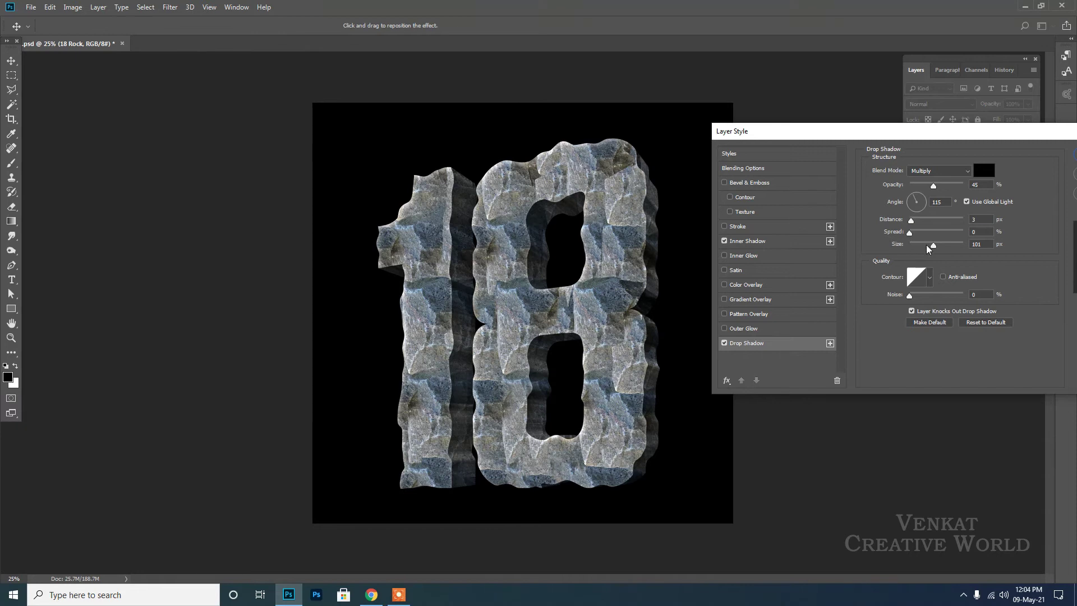
left_click_drag(932, 246, 929, 246)
left_click_drag(937, 186, 946, 185)
left_click_drag(913, 221, 931, 245)
left_click_drag(1020, 139, 964, 154)
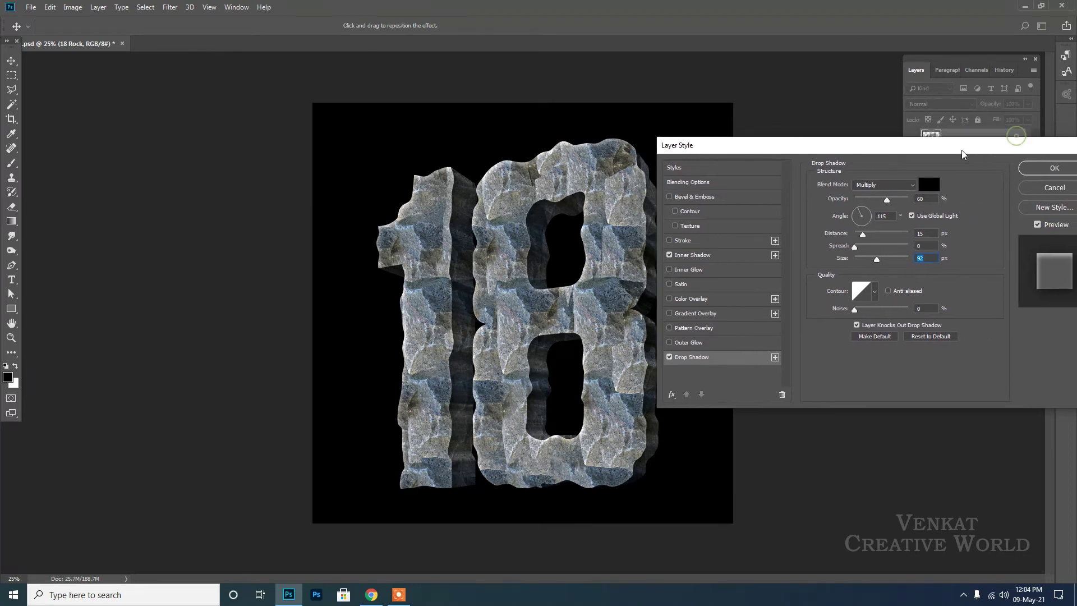
left_click(1044, 170)
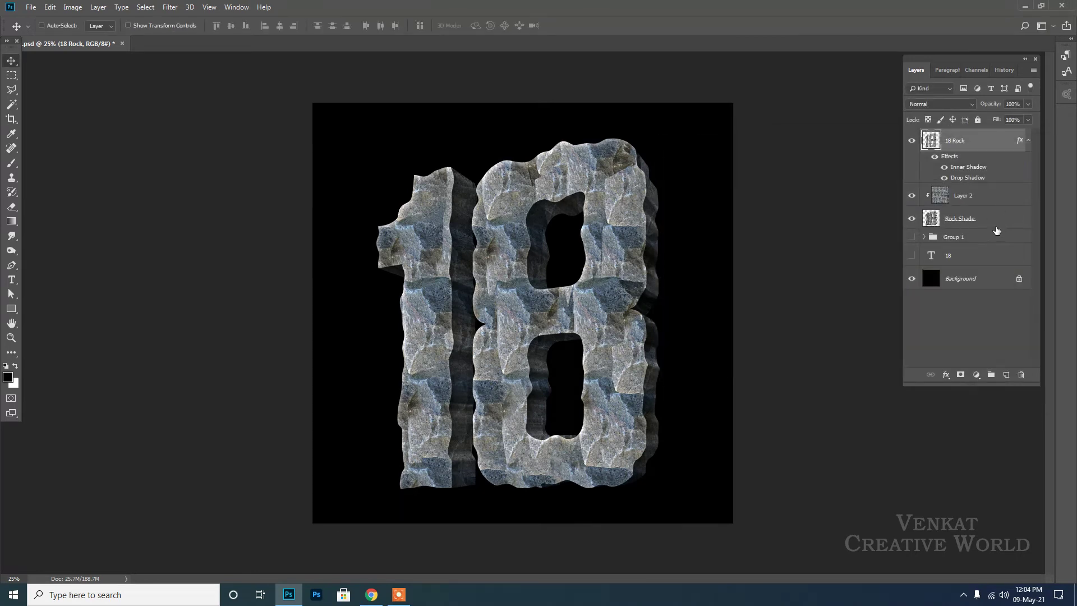
Step: Enable Inner Shadow on Rock Shade with distance 15 and size 51, then zoom out
double_click(1029, 216)
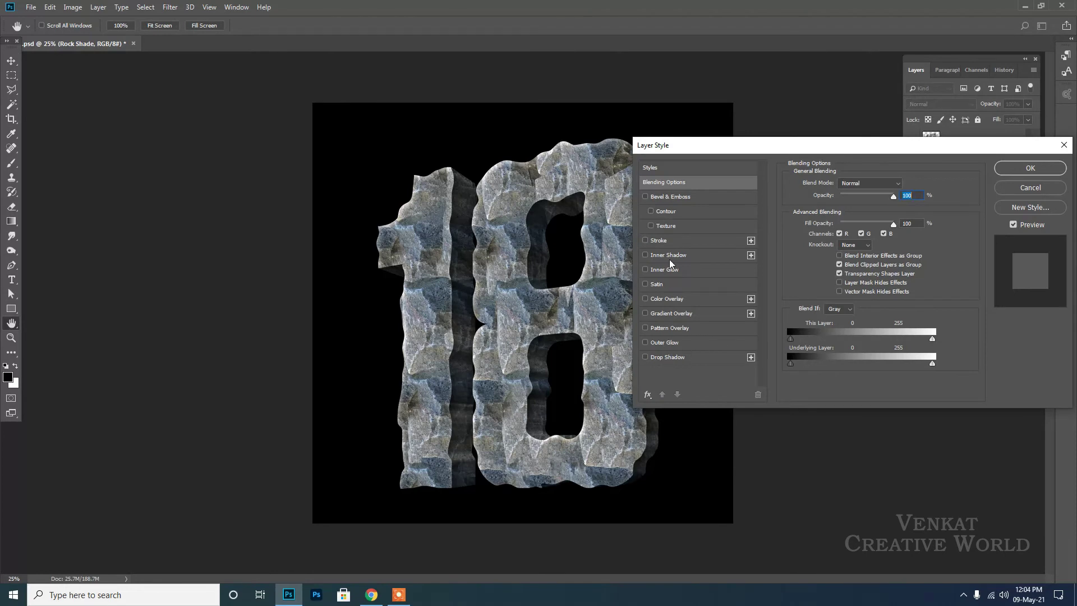
left_click(668, 256)
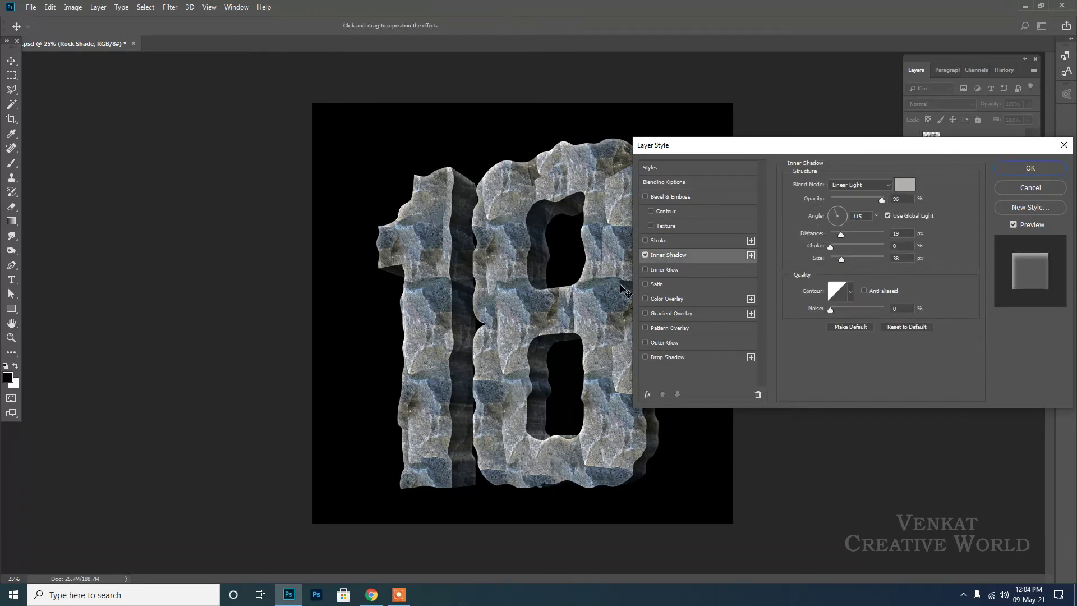
left_click_drag(841, 259, 839, 236)
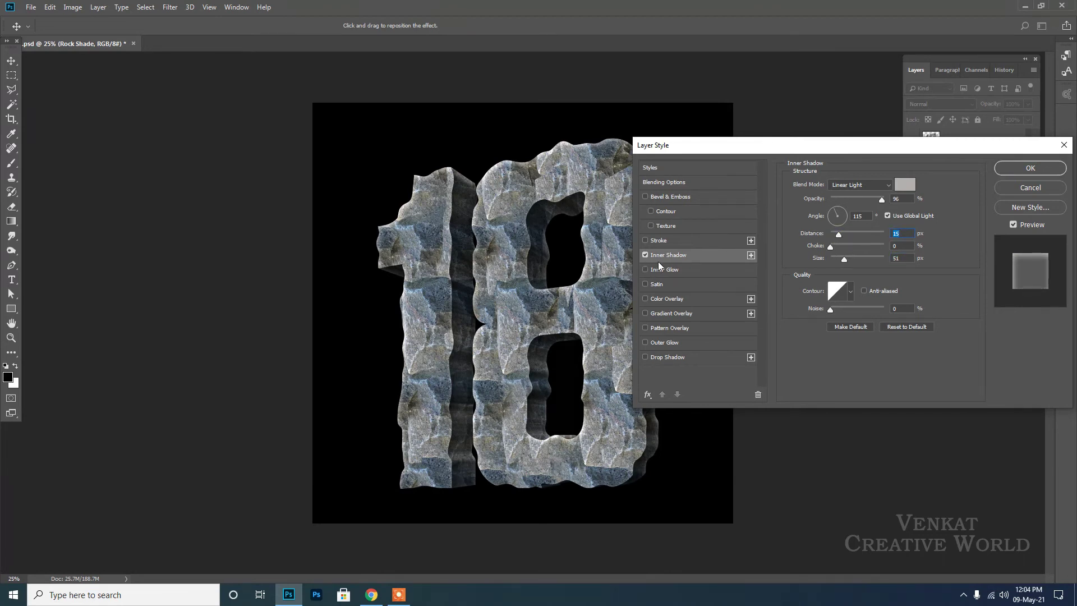
left_click(898, 257)
left_click(1021, 171)
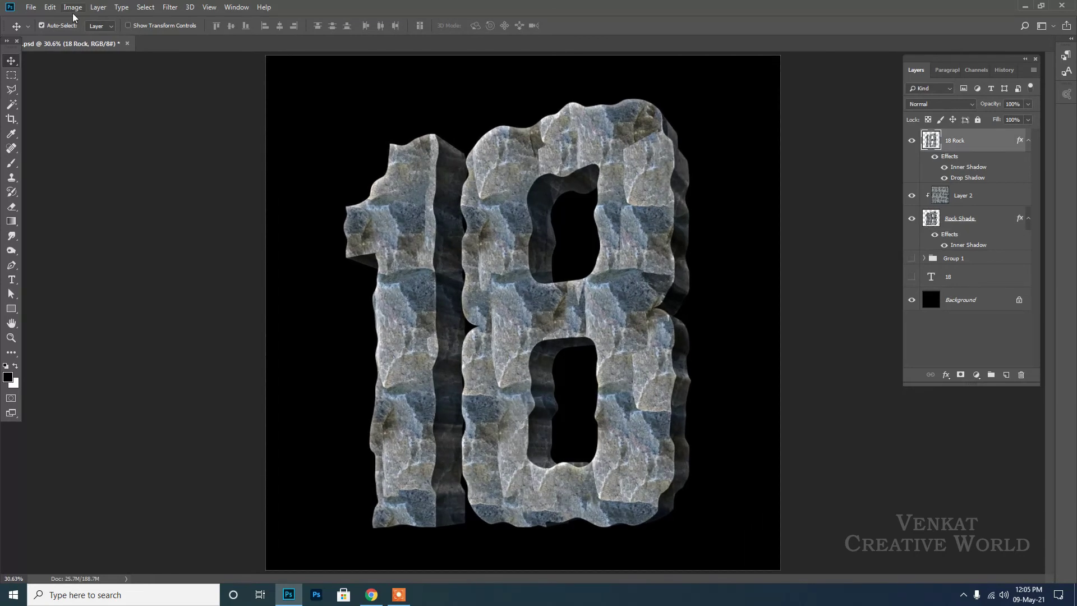
key("ctrl+minus")
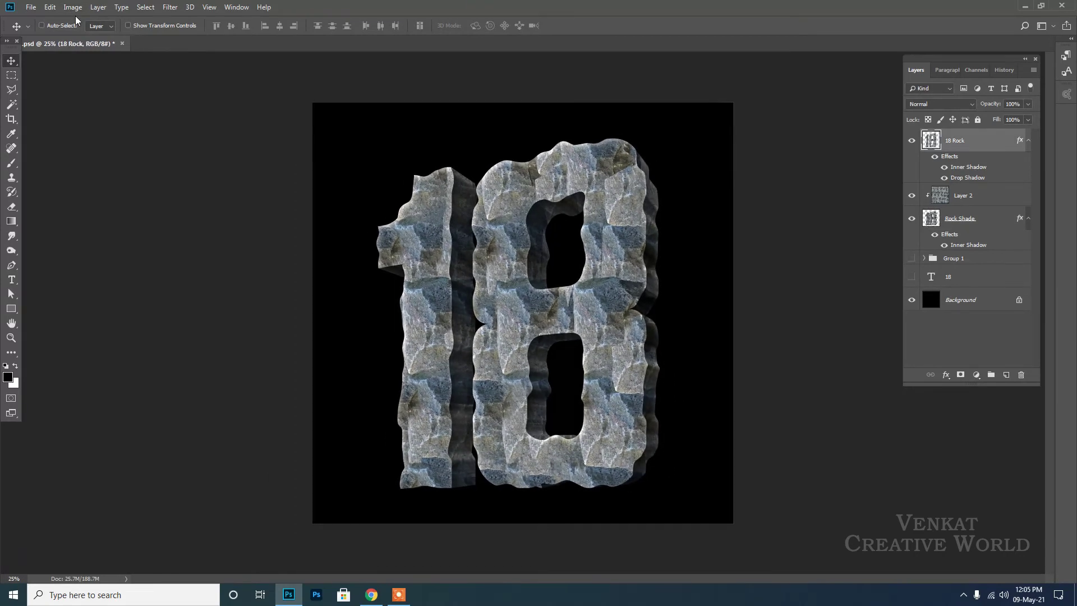
Step: Open the Crack teure texture and drag it into the rock document as Layer 3
left_click(31, 7)
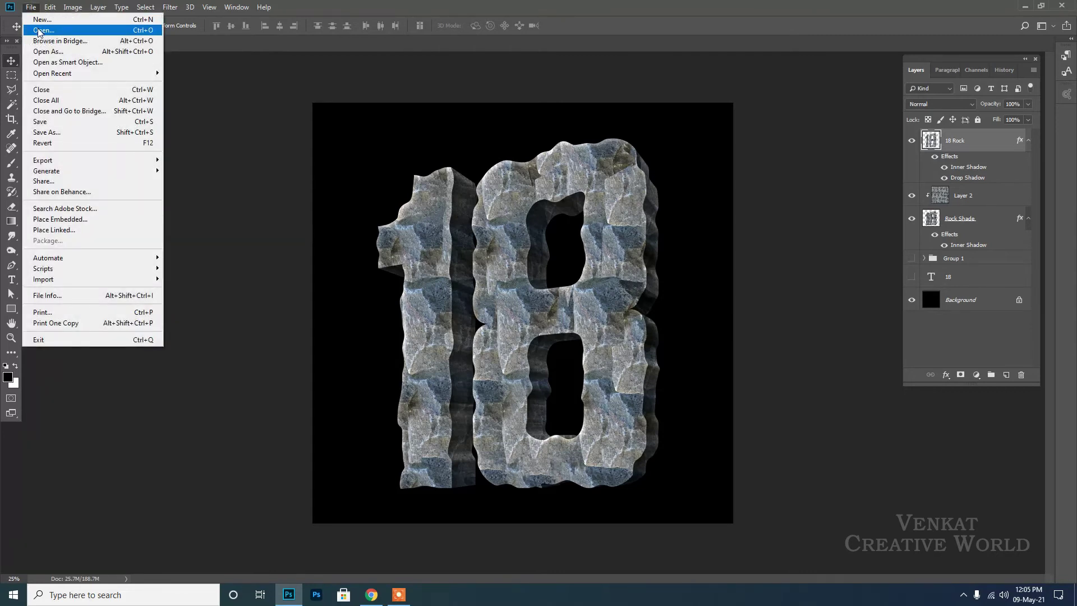
left_click(39, 32)
left_click(229, 128)
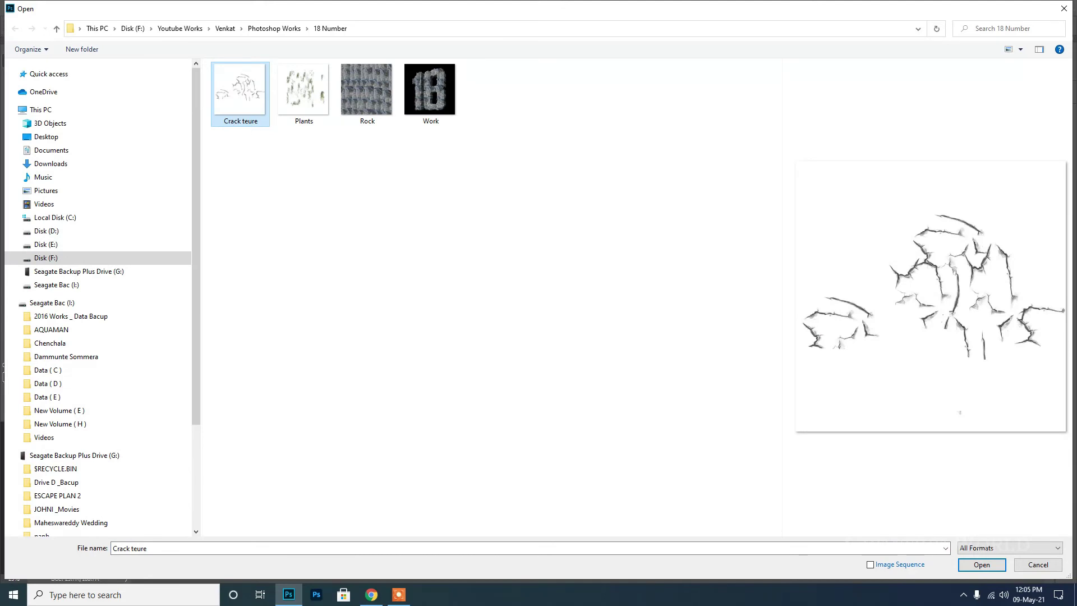
left_click(962, 563)
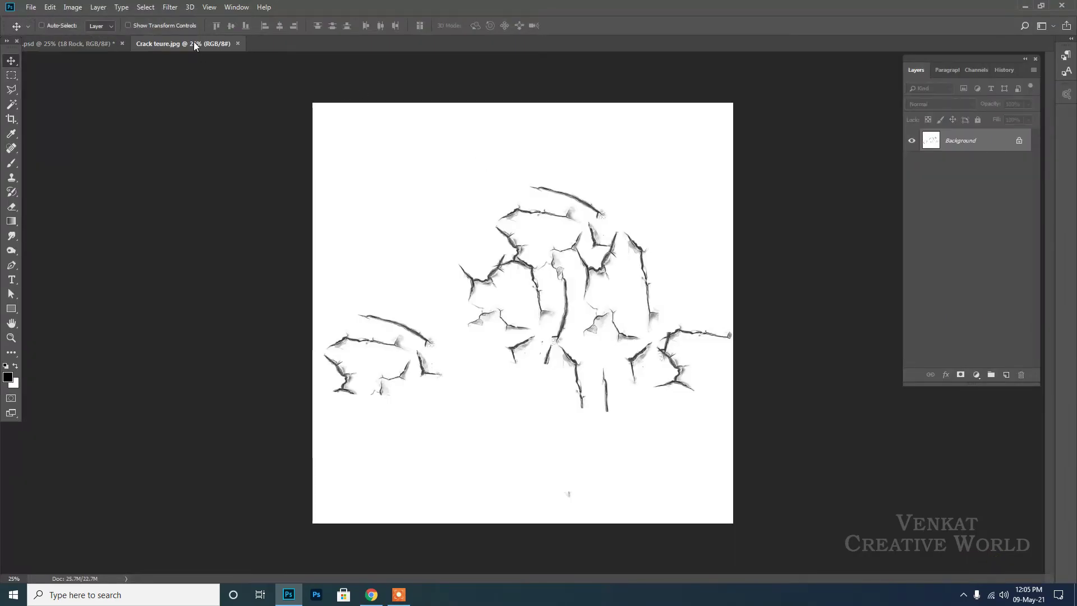
left_click_drag(195, 45, 490, 313)
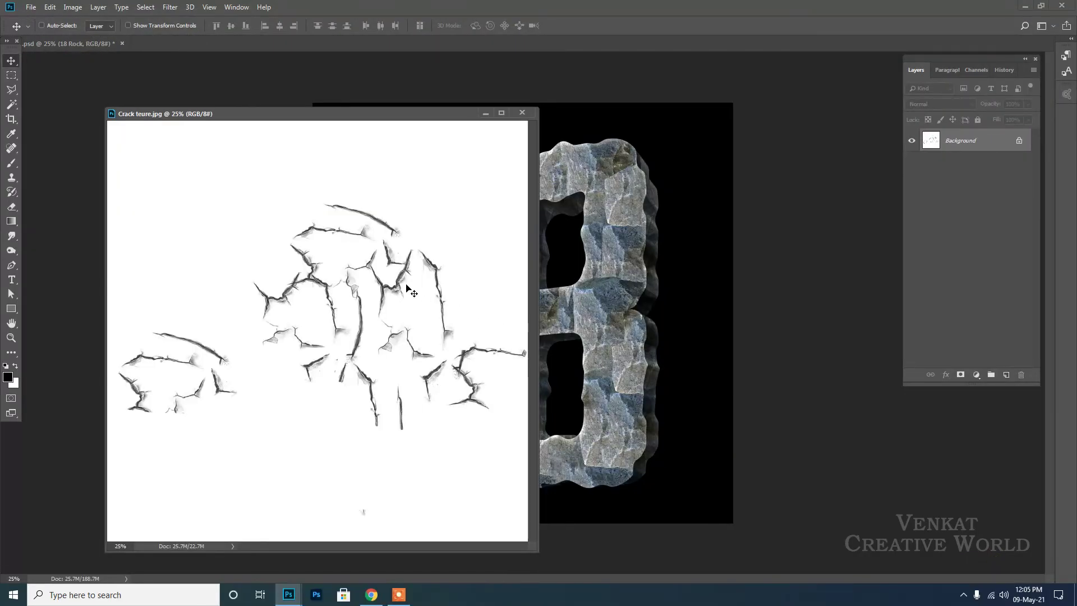
left_click_drag(388, 284, 598, 281)
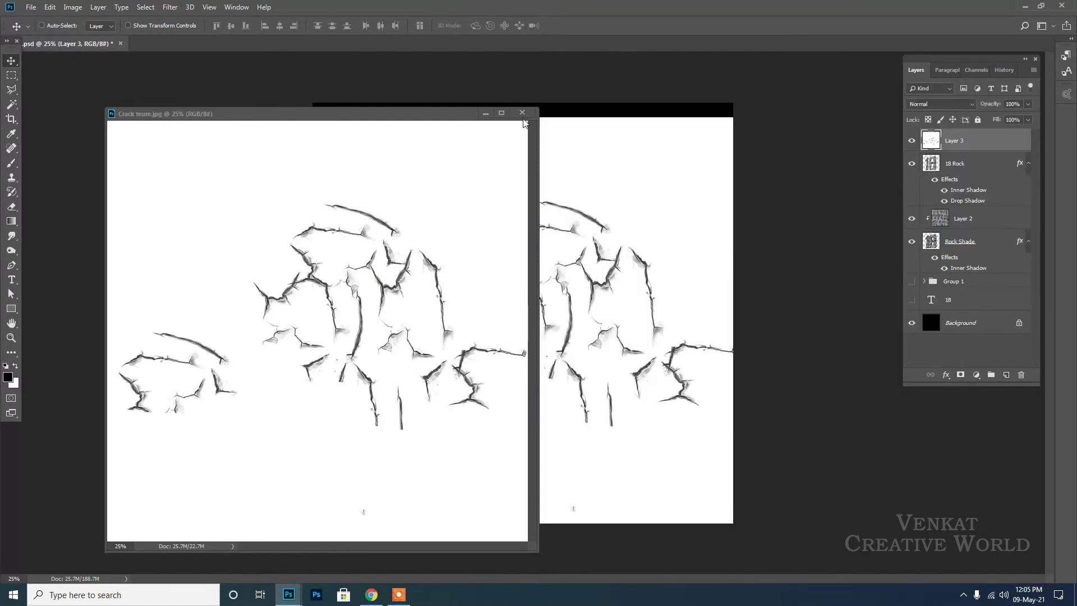
left_click(522, 113)
left_click_drag(604, 325, 599, 311)
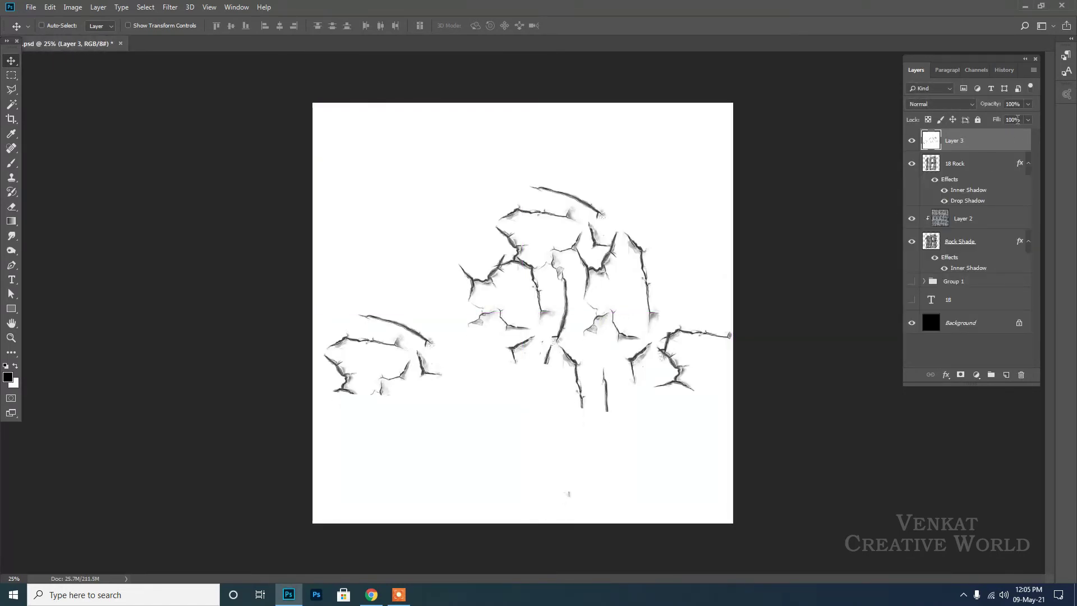
Step: Set the crack layer's blend mode to Darken and check its Fill amount
left_click(939, 104)
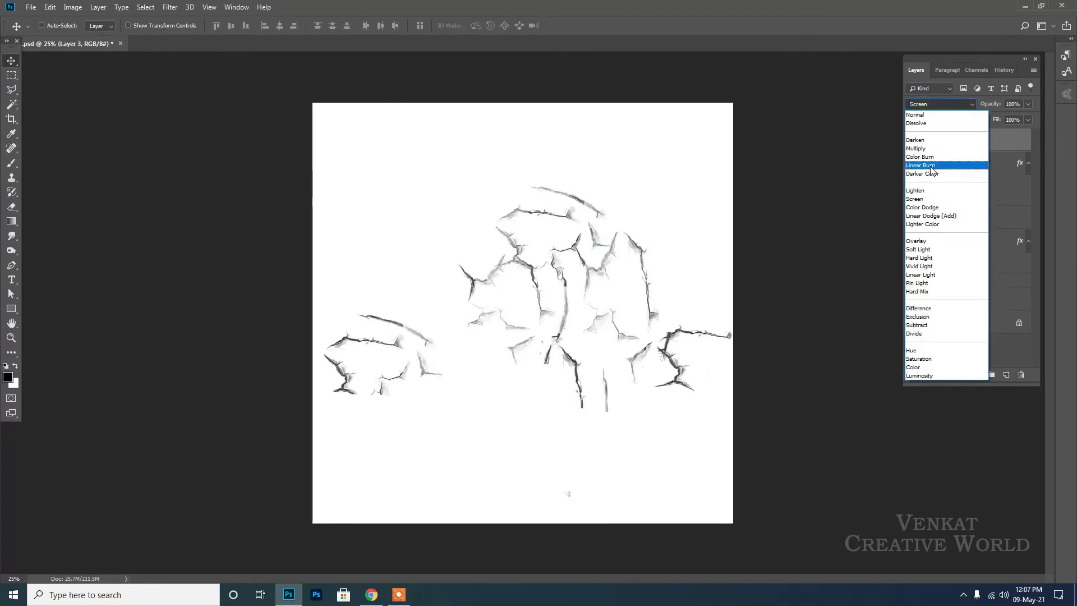
left_click(932, 140)
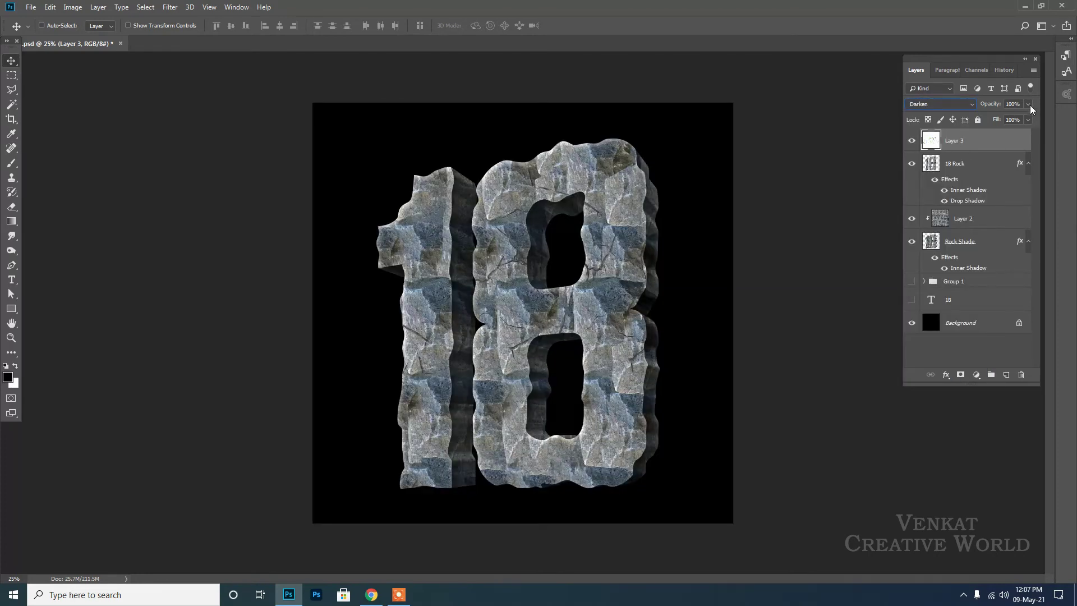
left_click(1029, 119)
Step: Scale the crack layer to about 148% and position it over the 18
left_click(965, 145)
mouse_move(661, 307)
left_mouse_down()
mouse_move(628, 279)
mouse_move(649, 264)
mouse_move(628, 270)
mouse_move(660, 317)
left_mouse_up()
key("ctrl+t")
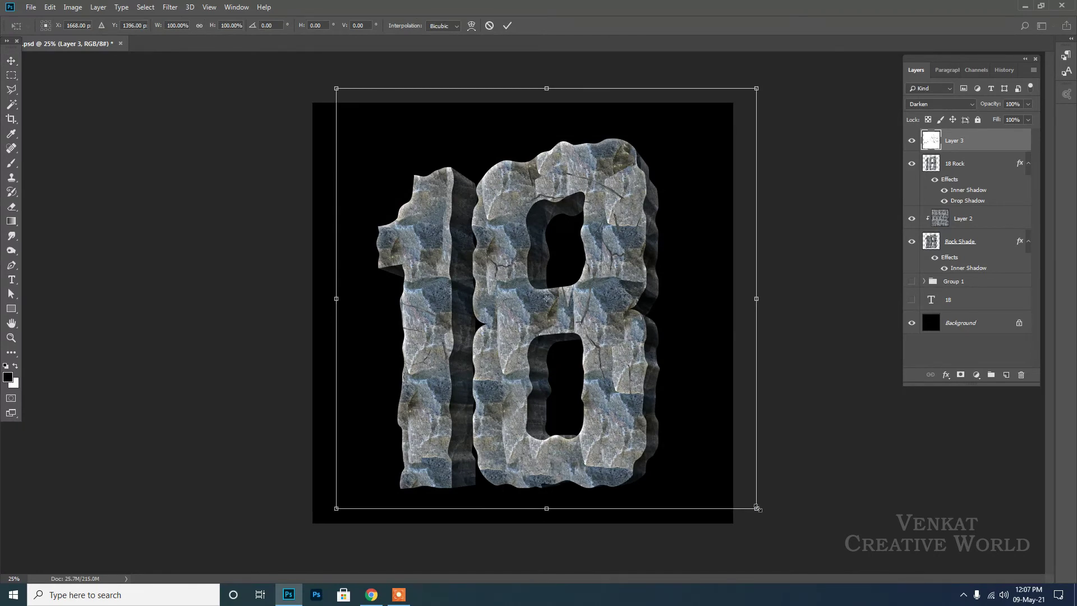
left_click_drag(758, 510, 788, 532)
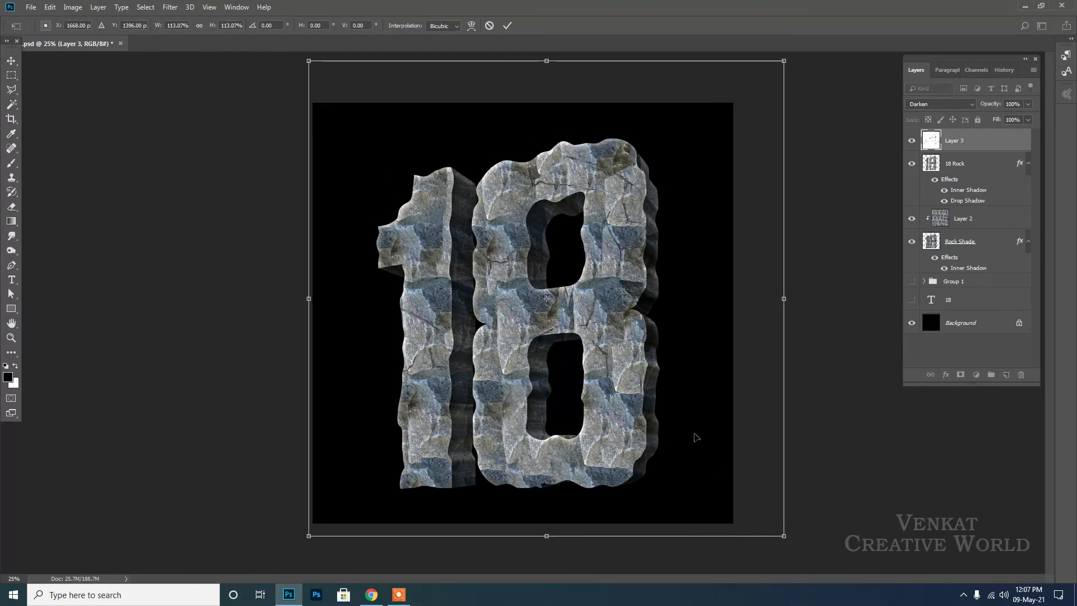
key("ctrl+minus")
left_click_drag(616, 221, 714, 124)
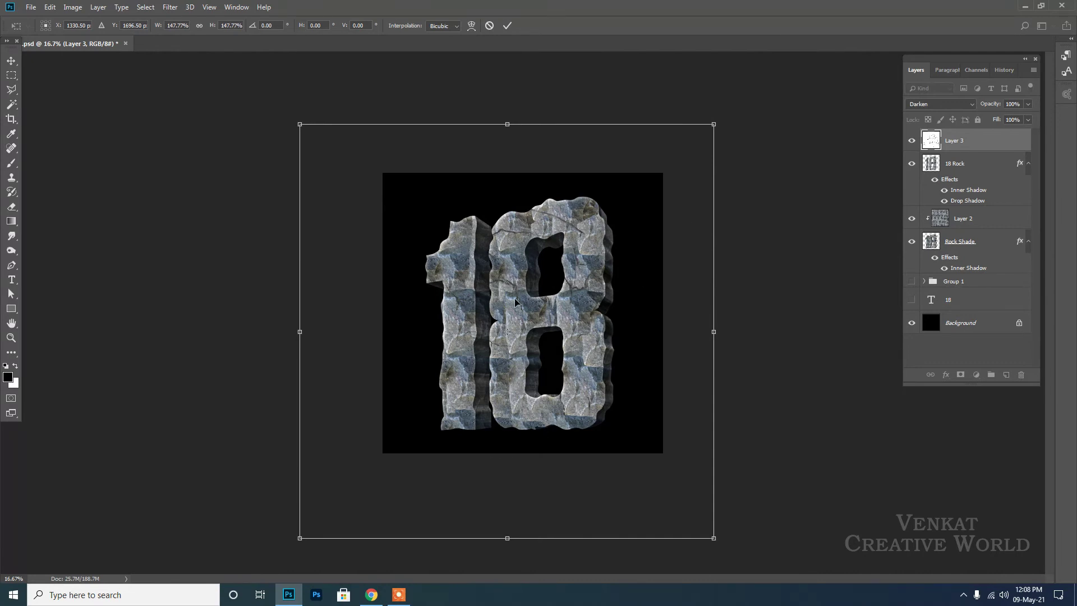
left_click_drag(515, 301, 521, 279)
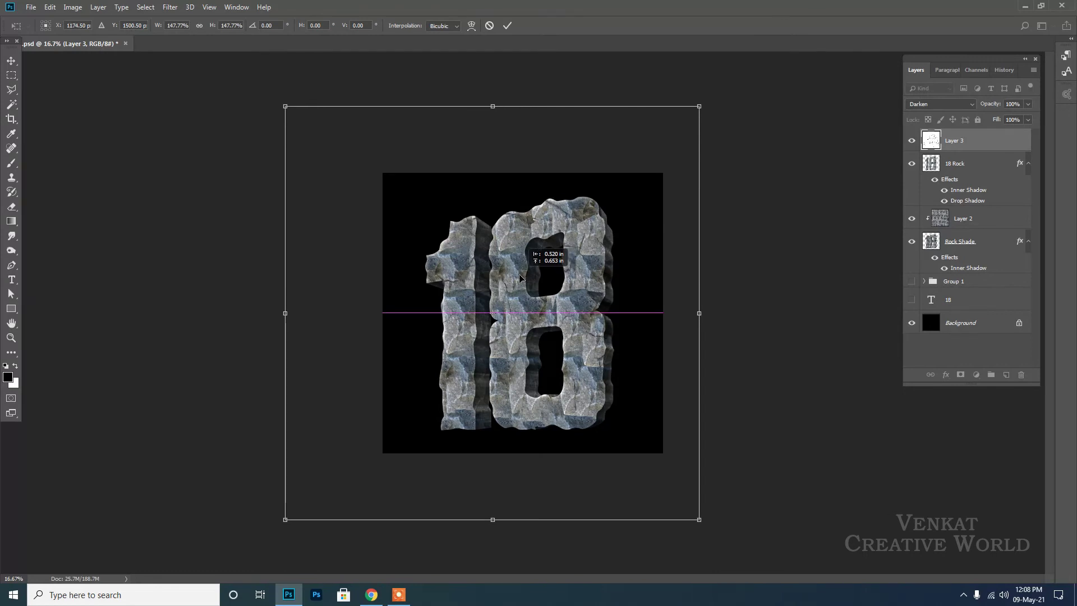
key("Return")
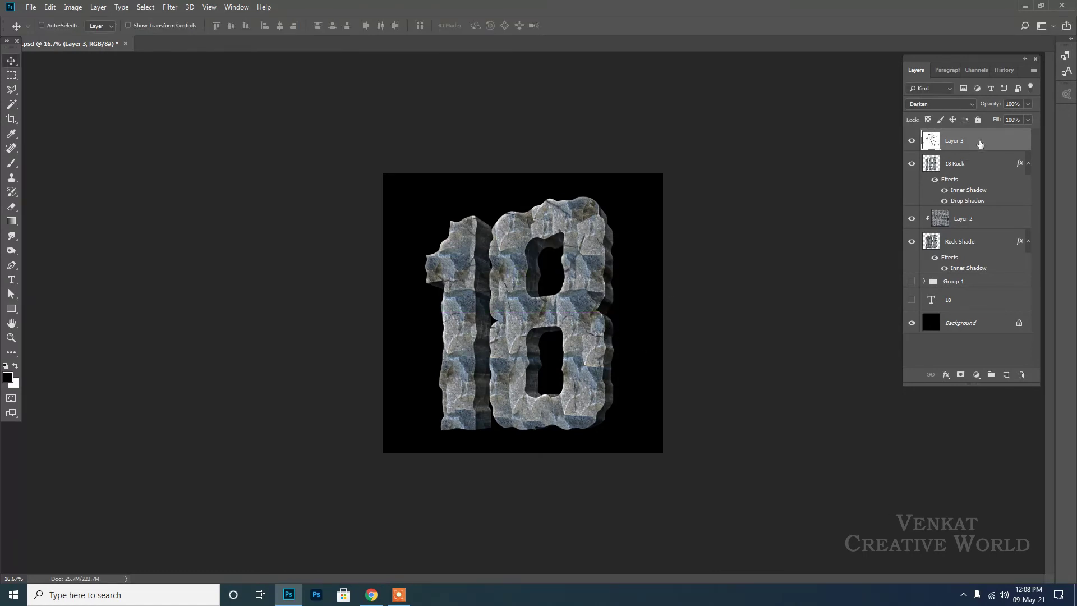
Step: Duplicate the crack layer, then undo the duplicate
left_click_drag(979, 142, 1008, 375)
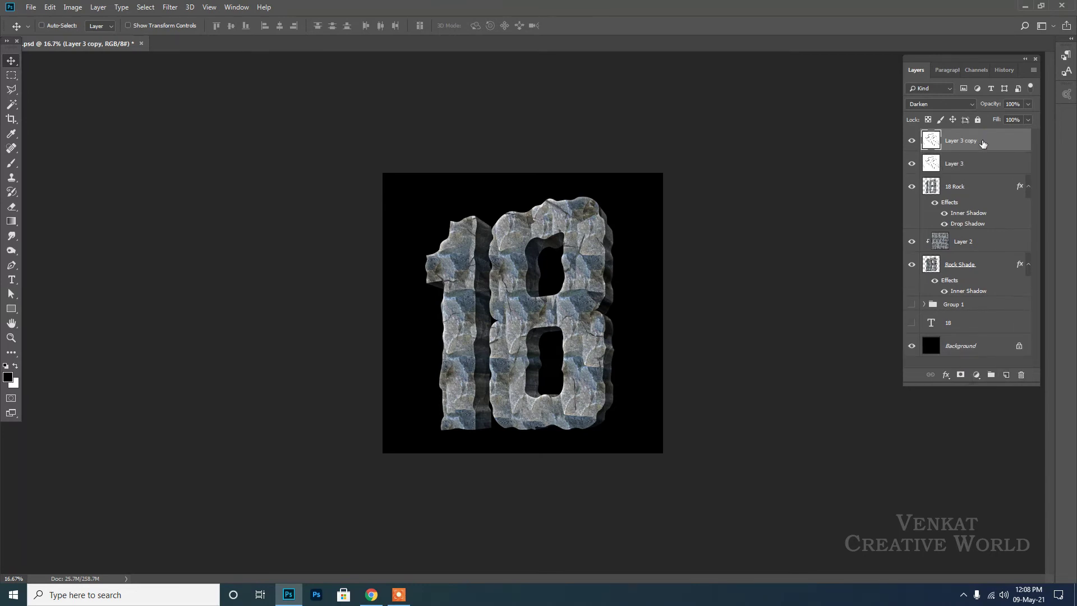
key("z")
left_click(637, 373)
key("ctrl+z")
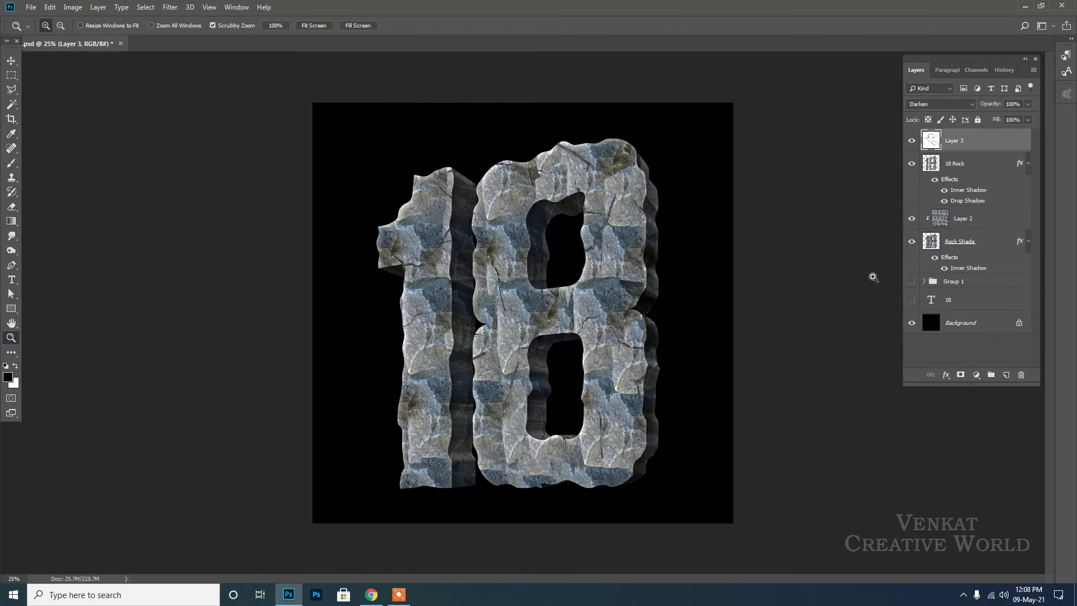
Step: Darken Layer 3's cracks with a Curves adjustment pulling the curve downward
left_click(73, 7)
mouse_move(90, 36)
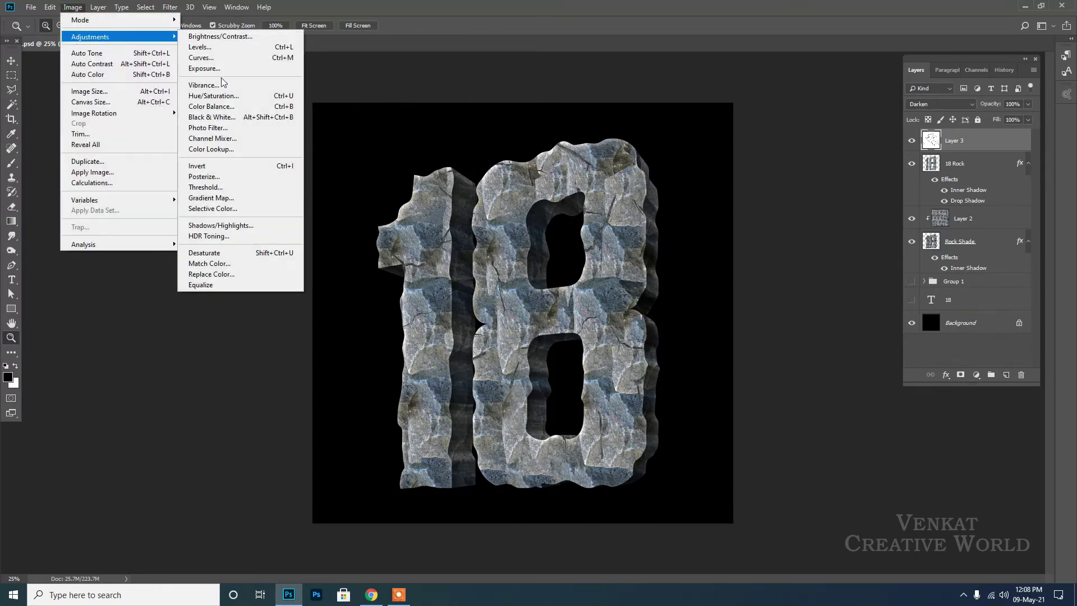
left_click(216, 58)
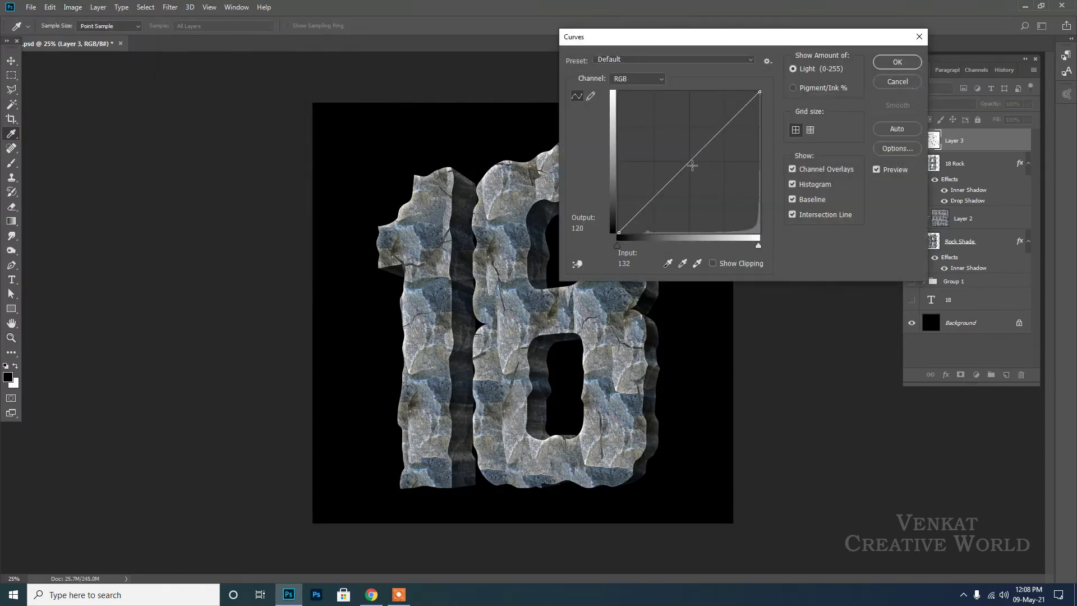
left_click_drag(693, 165, 702, 176)
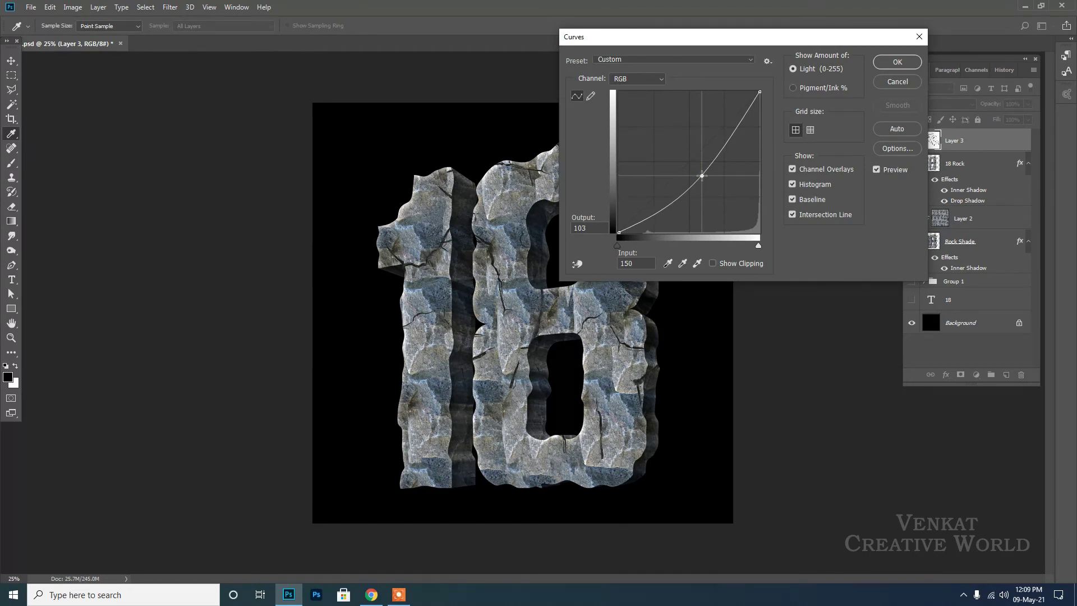
left_click(897, 62)
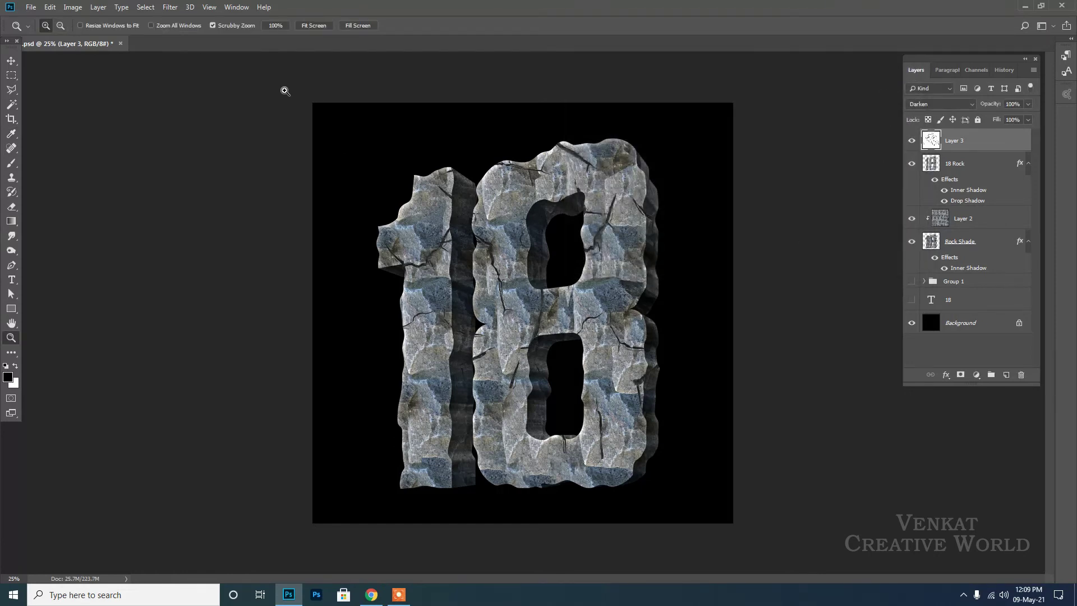
Step: Open Plants.png from the 18 Number folder and float it in its own window
left_click(31, 7)
left_click(48, 34)
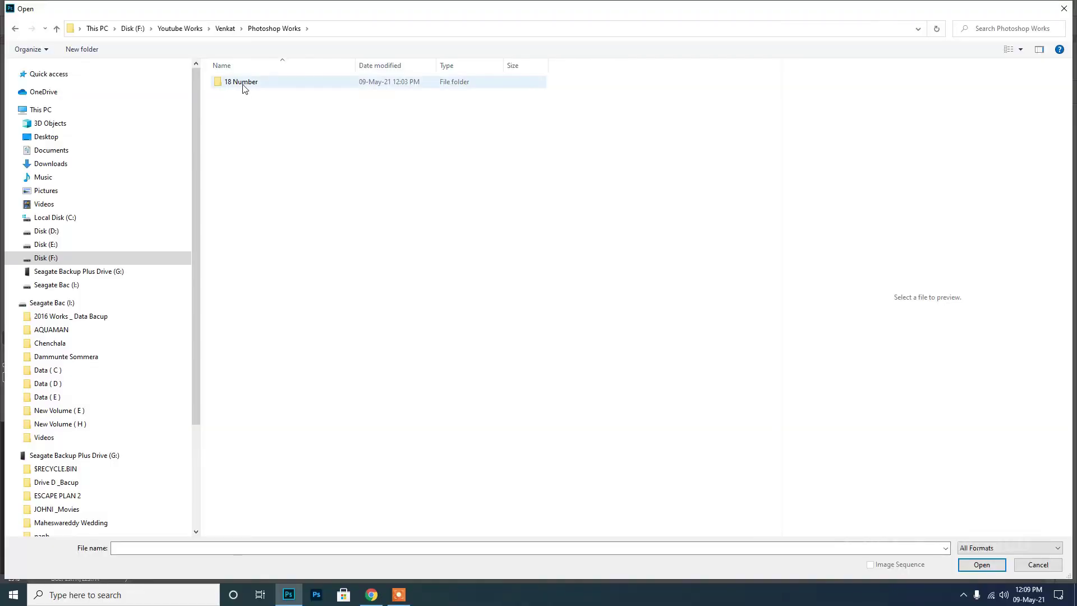
double_click(241, 82)
left_click(302, 90)
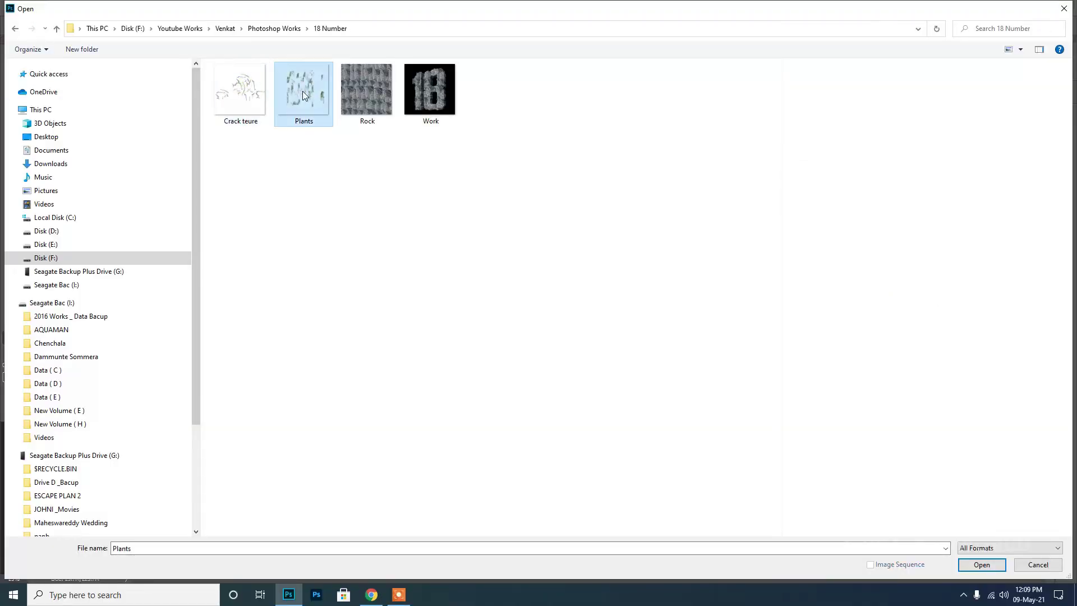
left_click(989, 569)
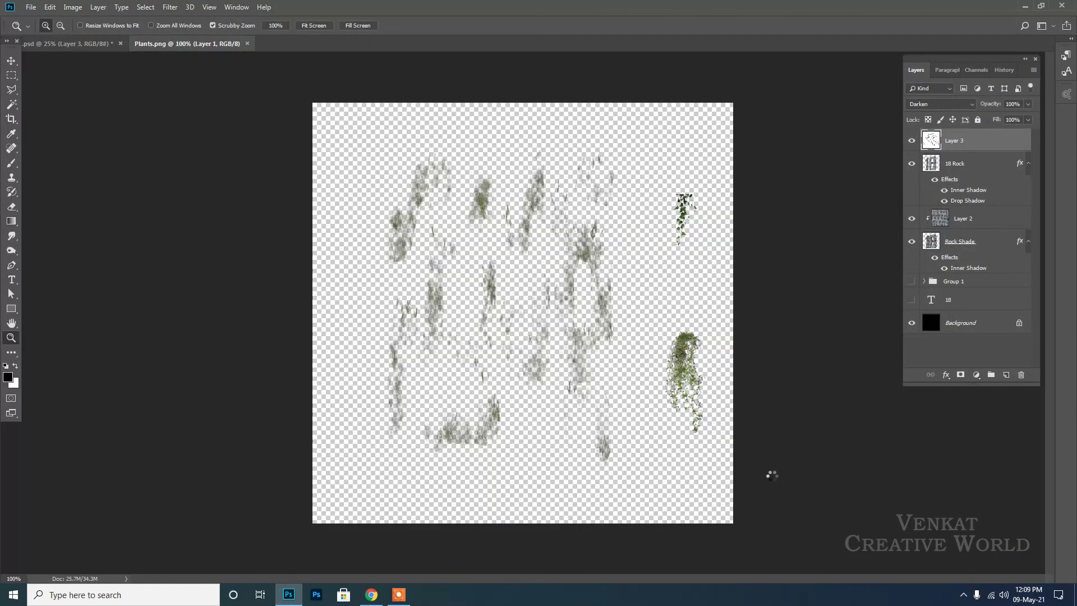
left_click_drag(216, 45, 151, 115)
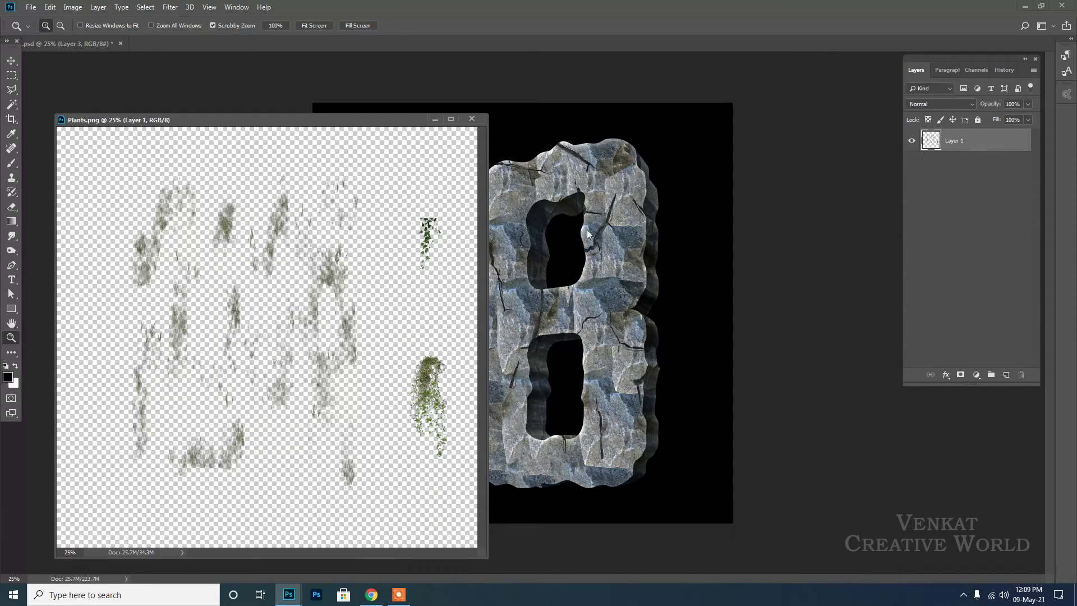
Step: Copy the moss area of Plants with a rectangular selection, then return to the 18 document
key("v")
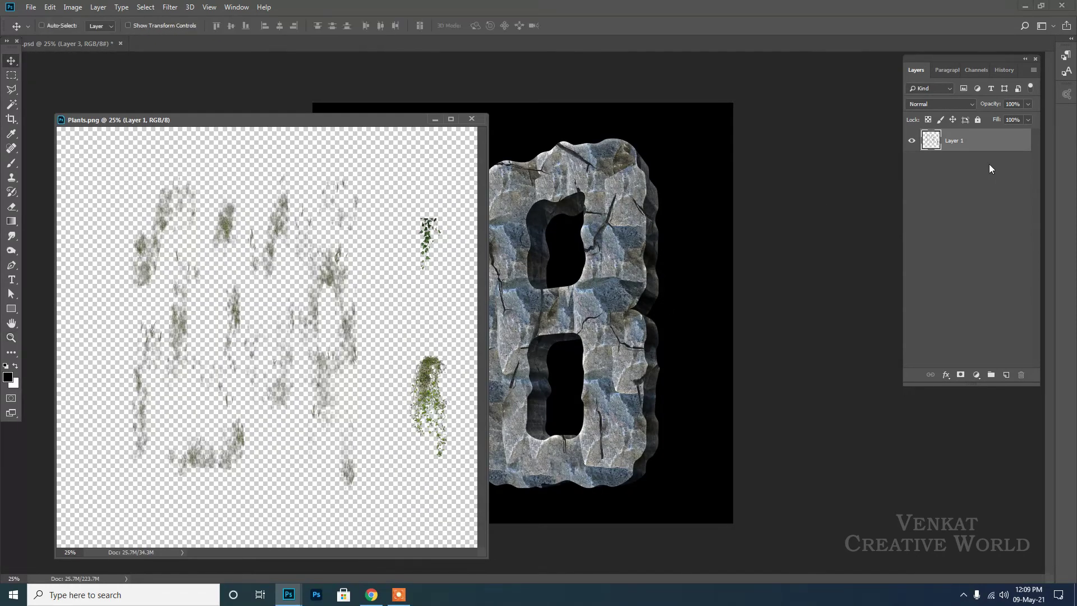
left_click(11, 74)
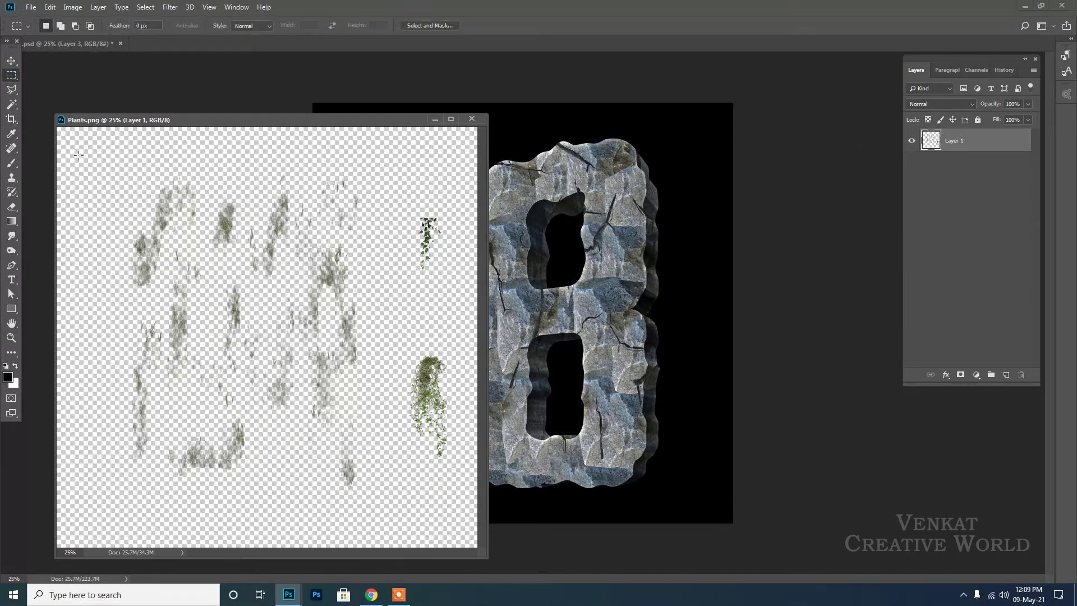
mouse_move(79, 156)
left_mouse_down()
mouse_move(200, 353)
mouse_move(380, 526)
left_mouse_up()
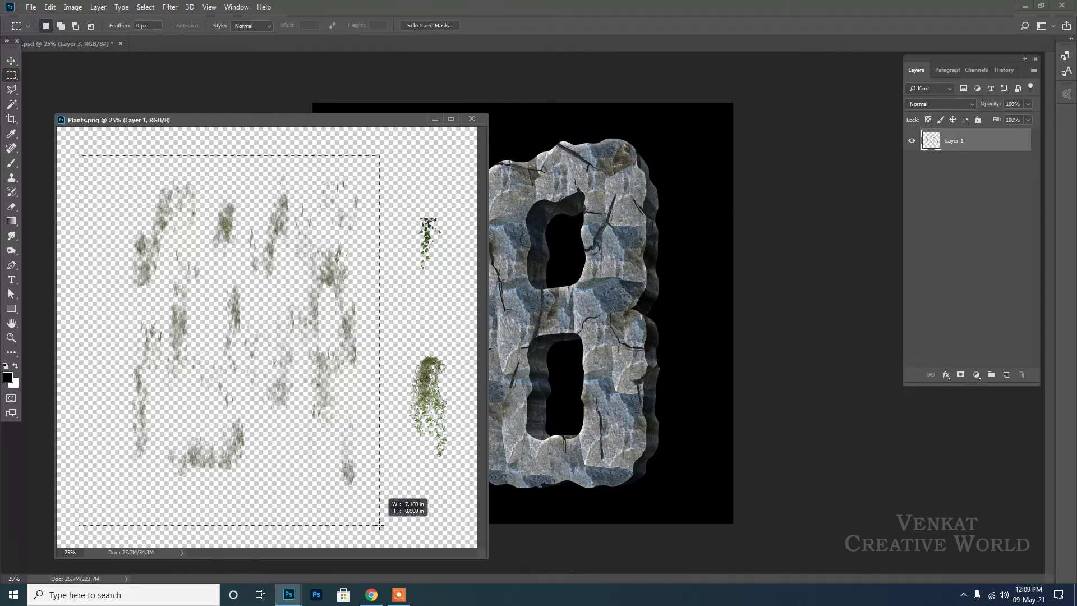
left_click(49, 7)
left_click(76, 85)
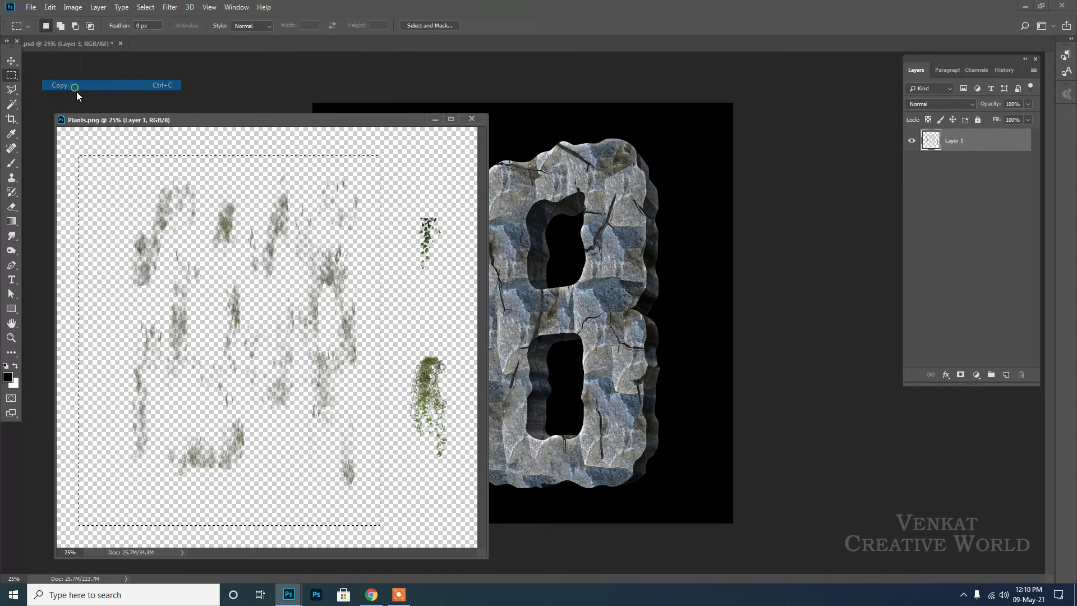
left_click(517, 227)
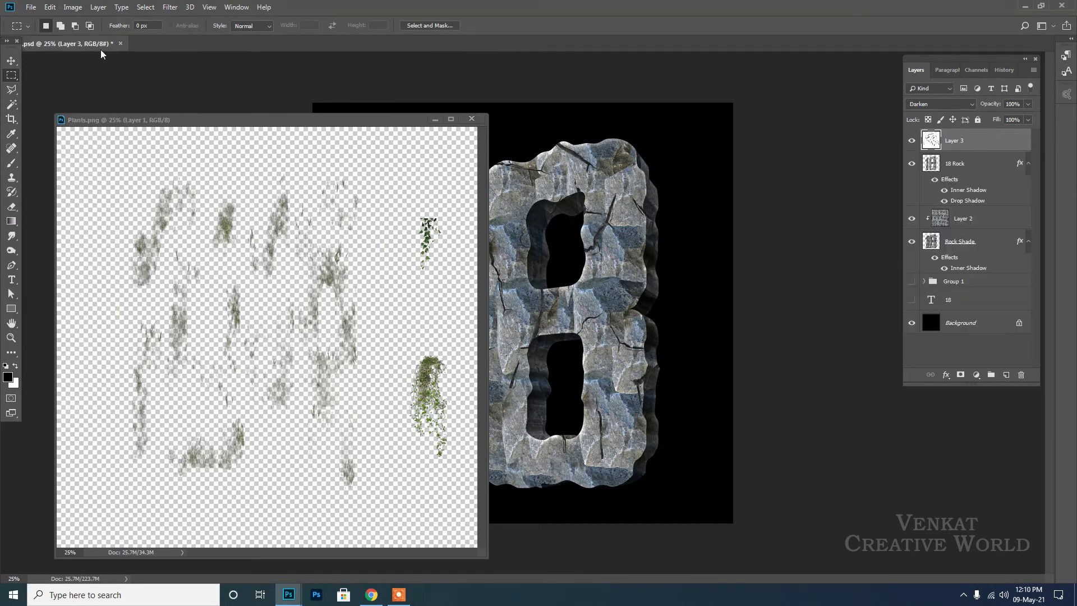
left_click_drag(102, 47, 107, 51)
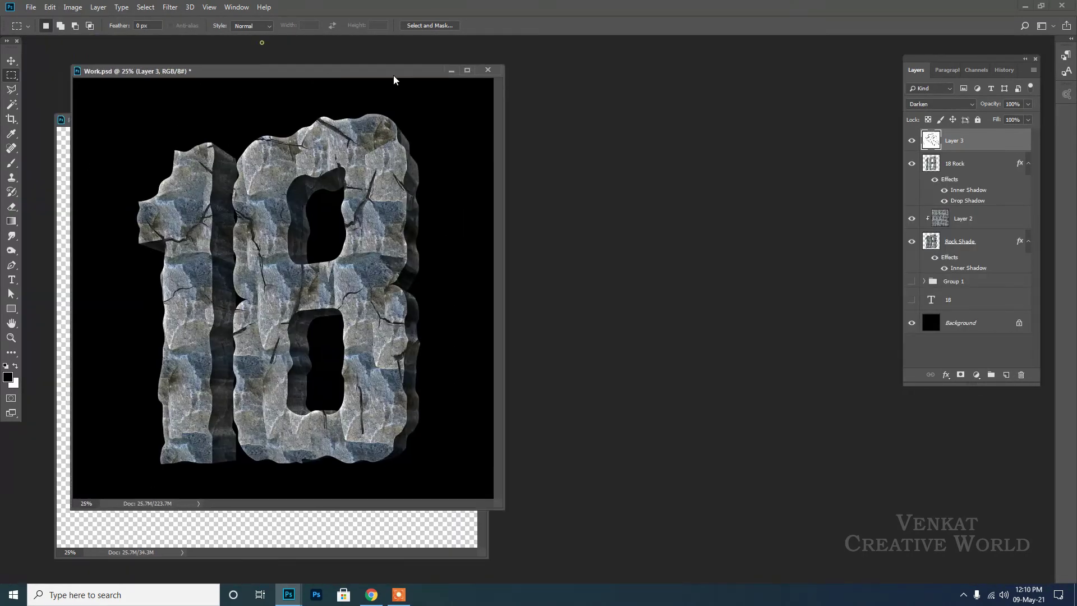
left_click_drag(258, 57, 491, 84)
Step: Paste the moss as Layer 4 over the 18, position it and enlarge it slightly
key("f")
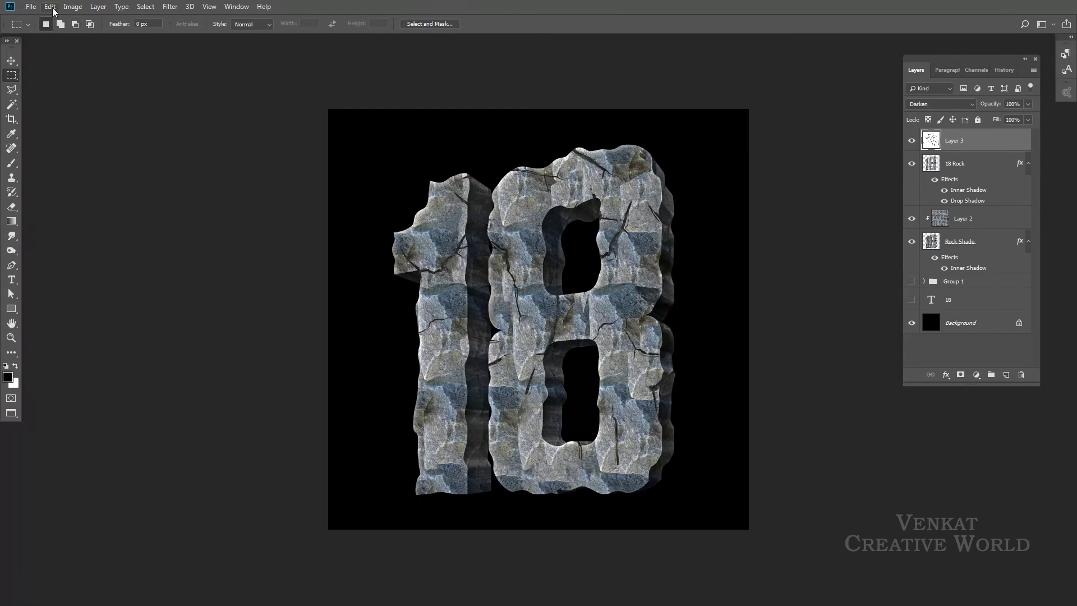
left_click(50, 7)
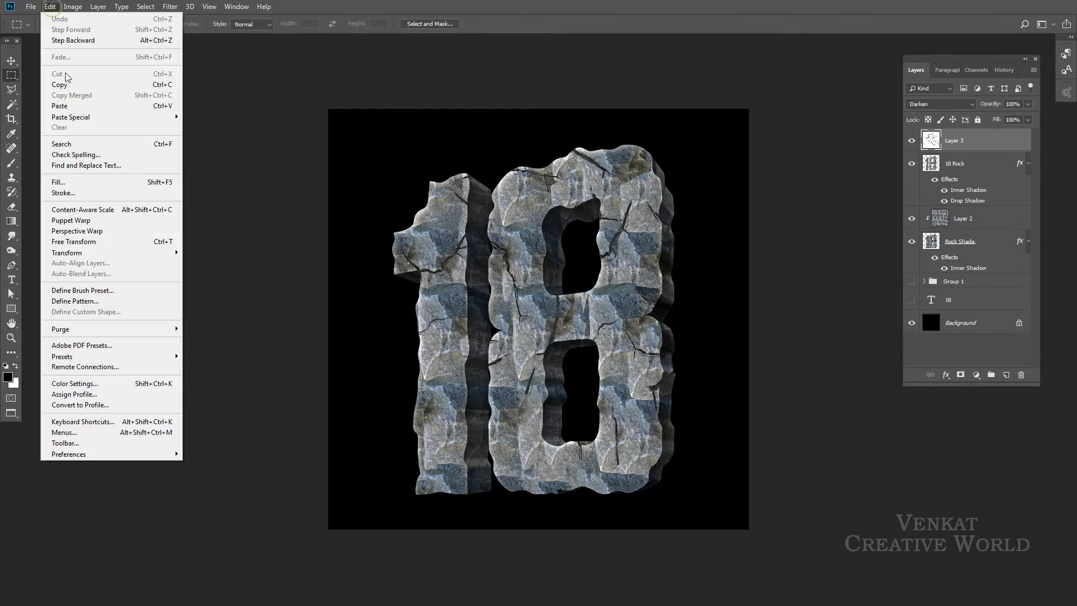
left_click(67, 107)
key("v")
left_click_drag(572, 290, 586, 290)
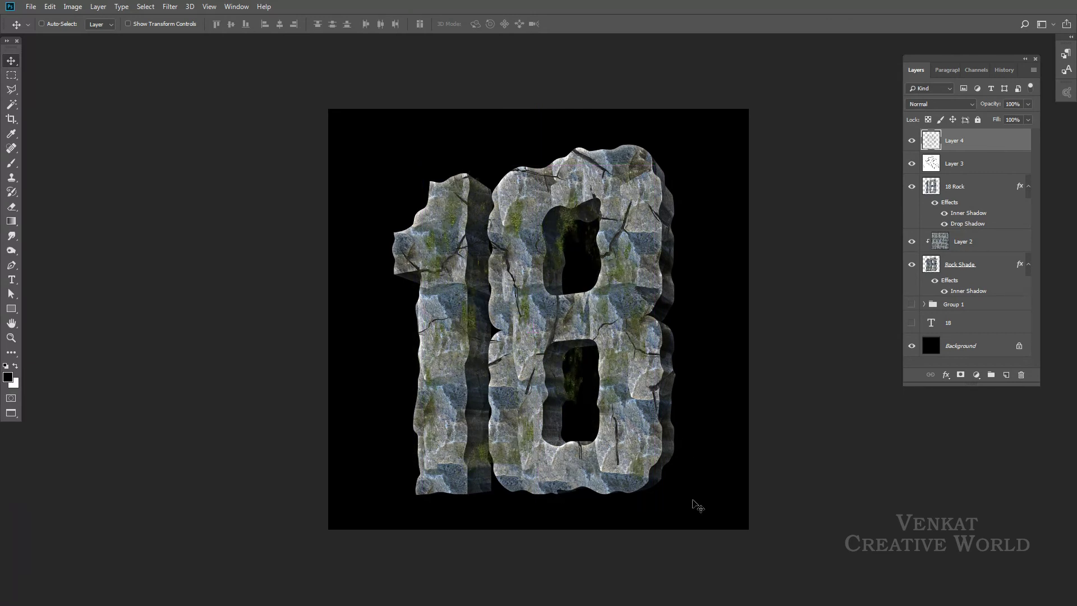
key("ctrl+t")
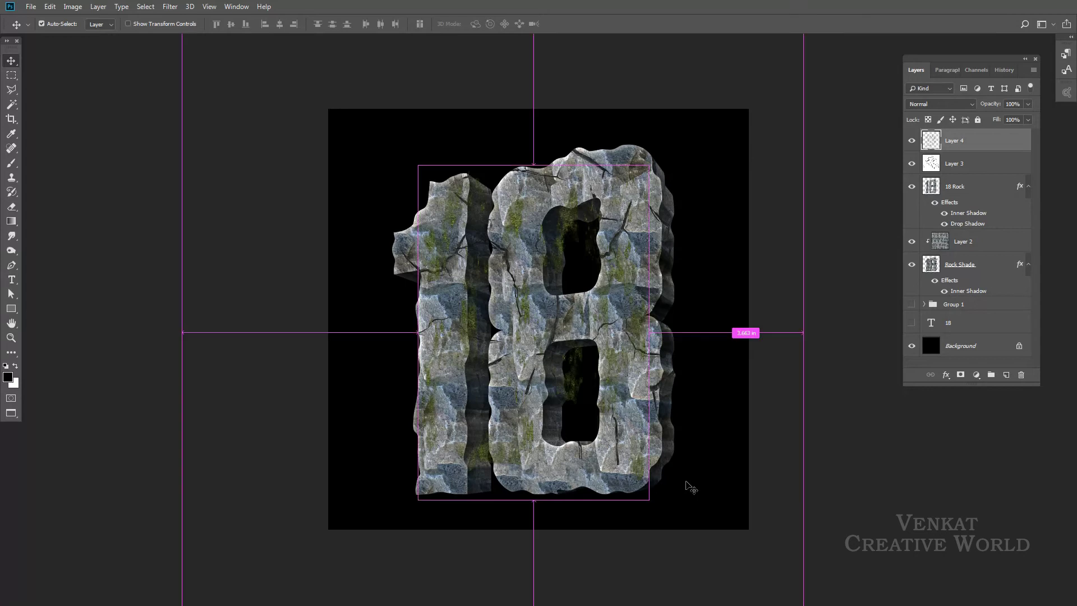
left_click_drag(649, 499, 659, 513)
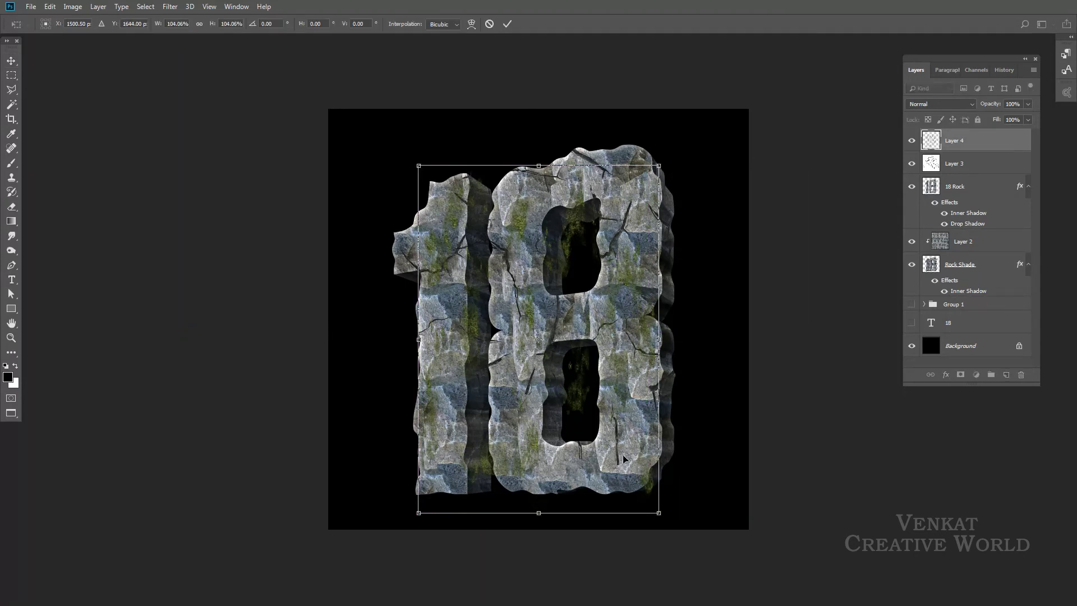
left_click_drag(614, 450, 613, 445)
key("Return")
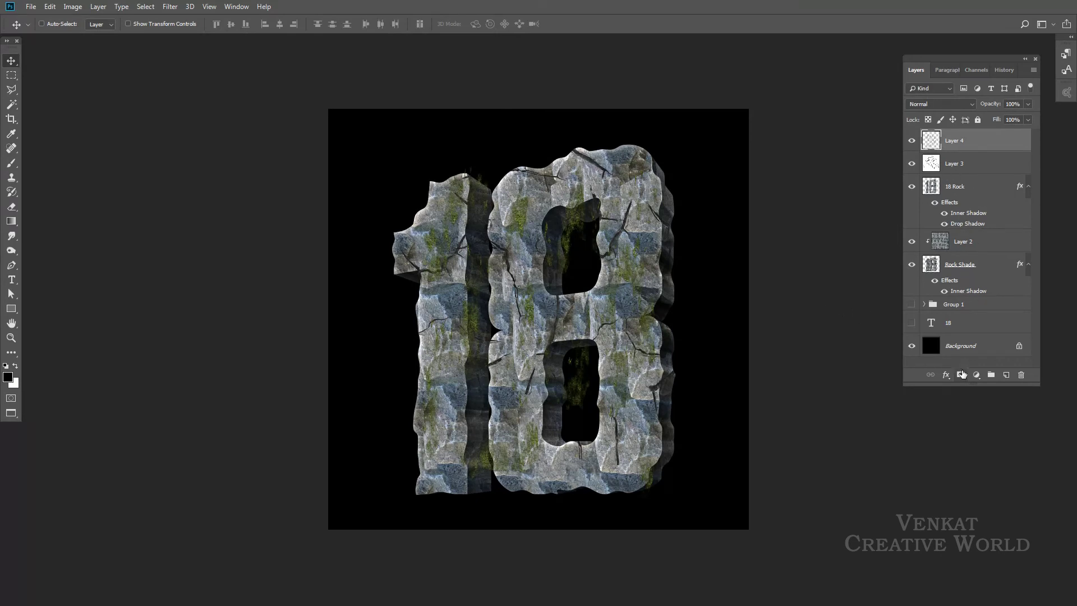
Step: Mask Layer 4's moss to the rock 18 outline loaded from the Rock Shade layer
key("ctrl")
left_click(933, 271, "ctrl")
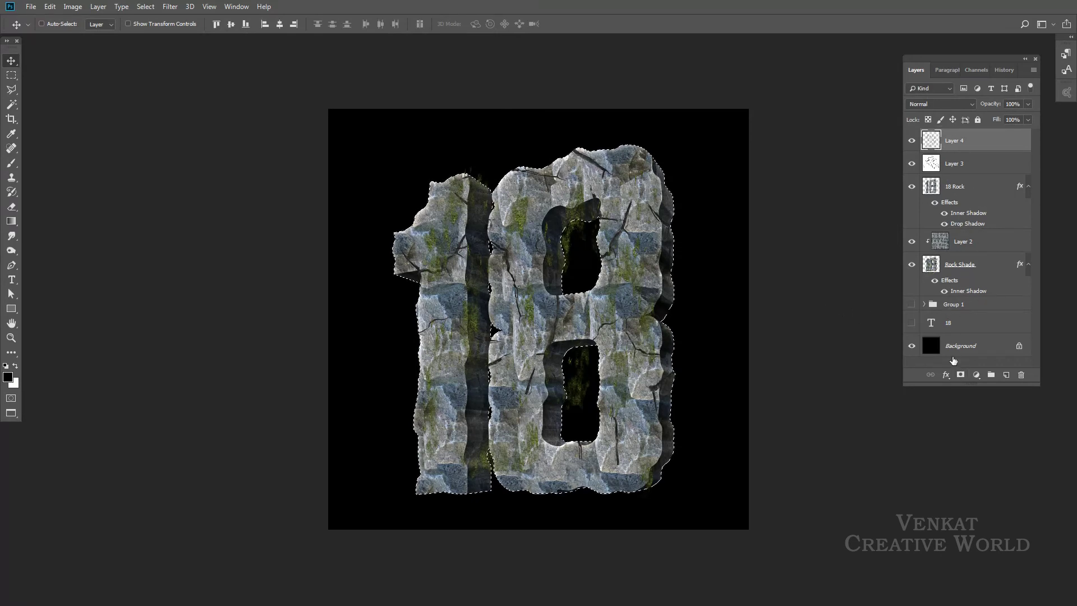
left_click(960, 375)
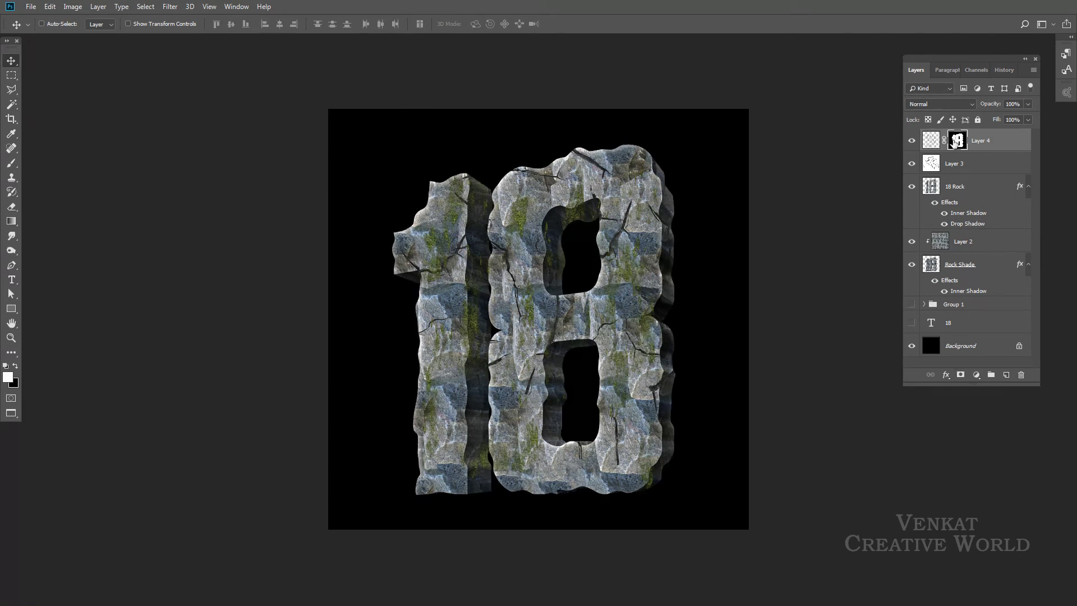
Step: Paint black on the mask to hide moss in the 1's groove and parts of the 8
key("b")
key("x")
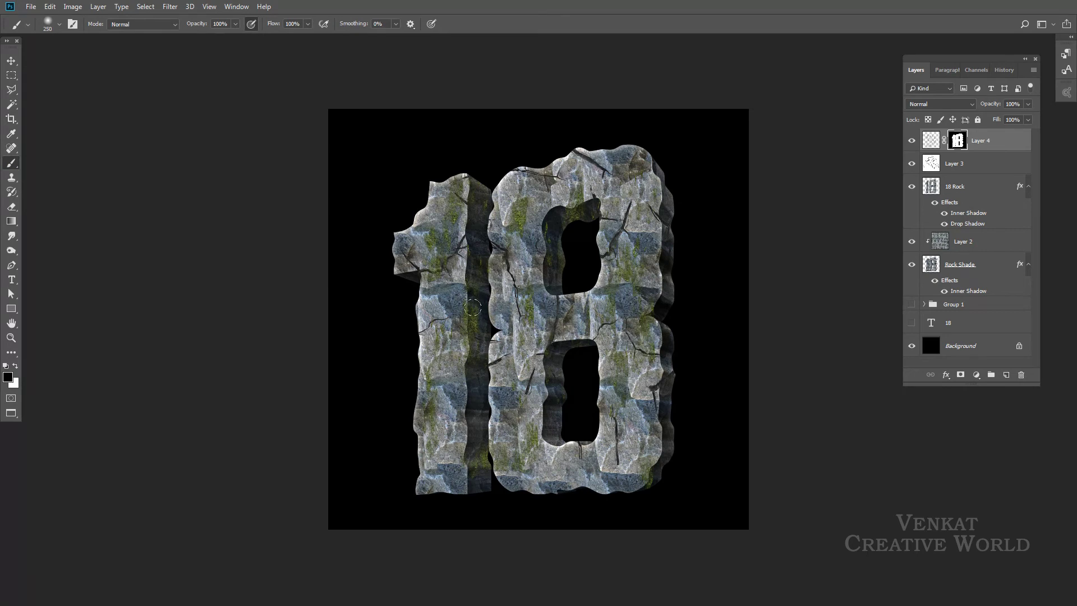
left_click_drag(473, 307, 473, 362)
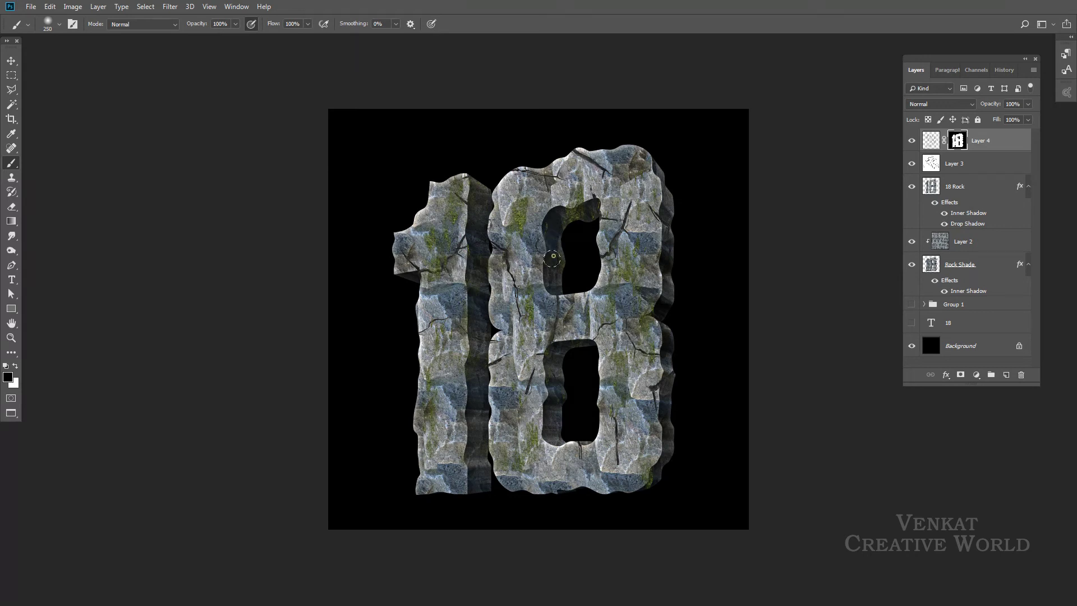
left_click_drag(547, 236, 580, 216)
left_click_drag(659, 493, 648, 477)
left_click(1006, 136)
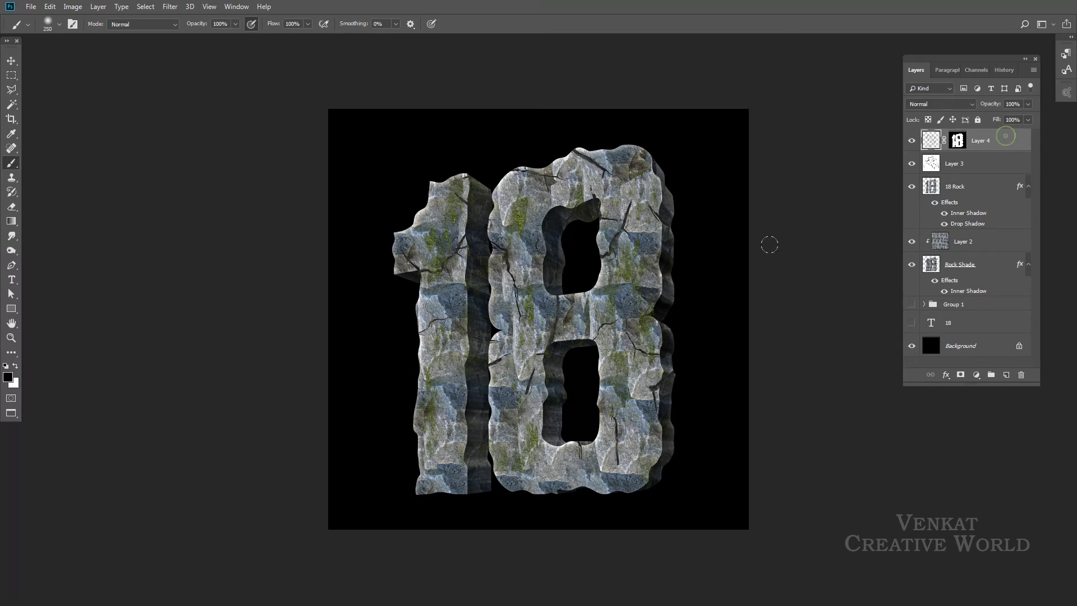
Step: Open the Plants image again
left_click(31, 7)
left_click(67, 57)
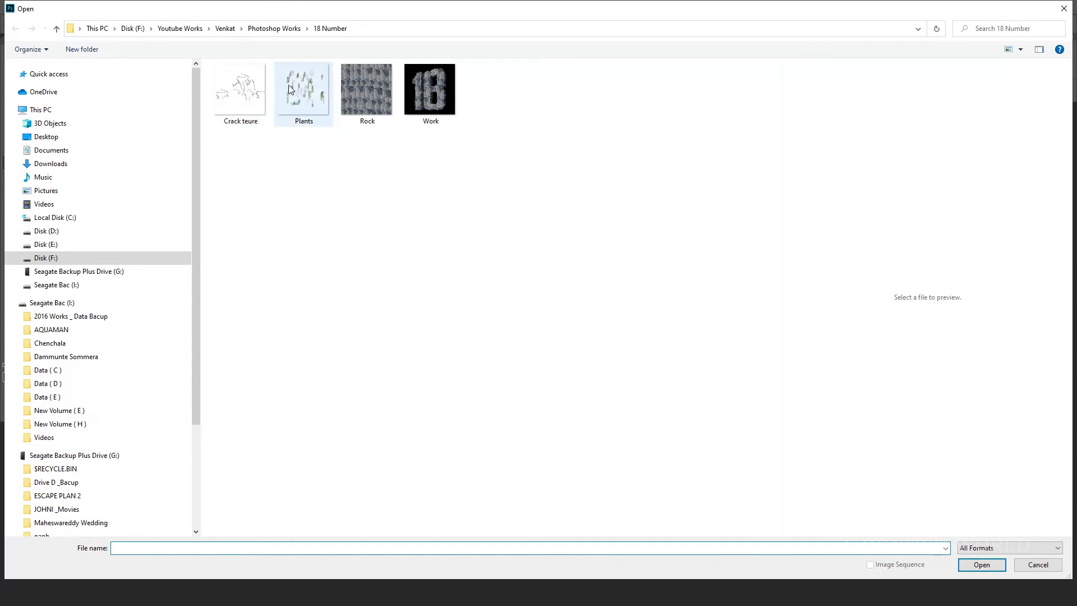
double_click(290, 90)
Step: Copy the lower-right hanging plant from Plants and switch back to the 18 document
key("v")
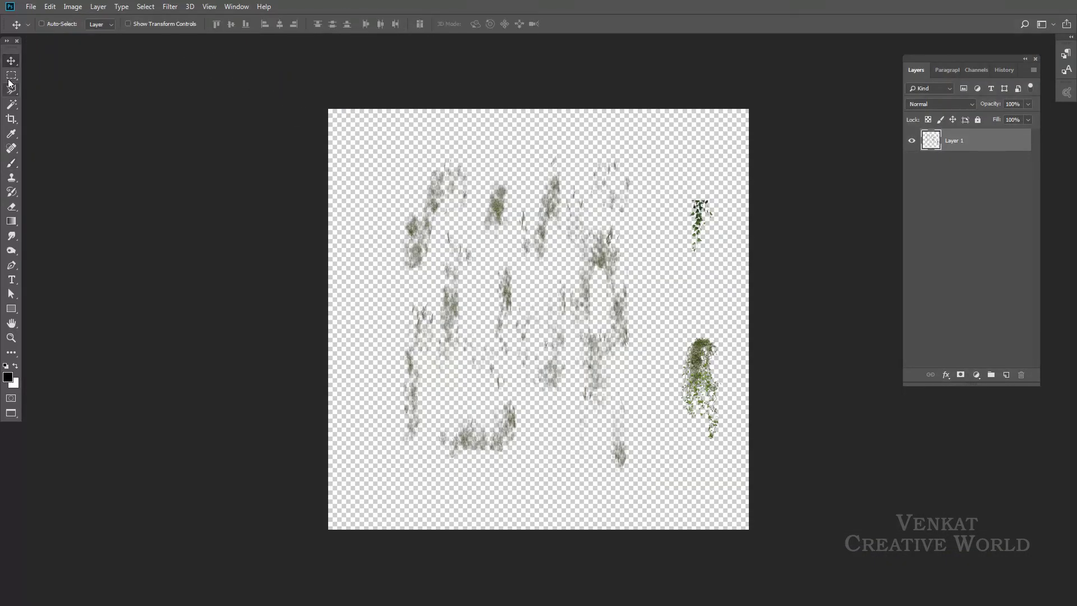
left_click(11, 75)
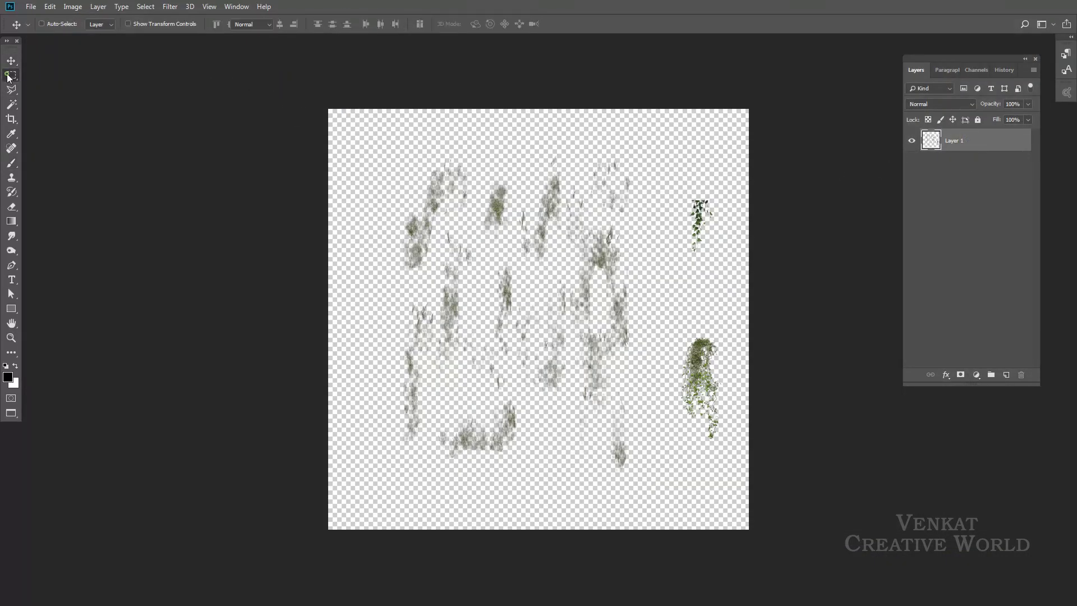
left_click_drag(668, 321, 736, 456)
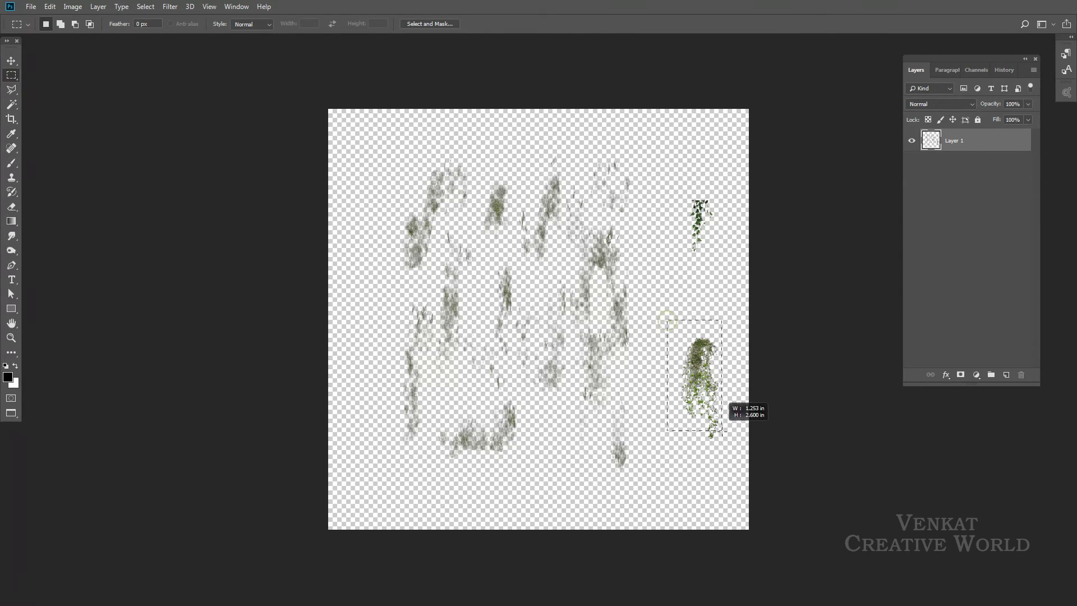
left_click(50, 7)
left_click(69, 85)
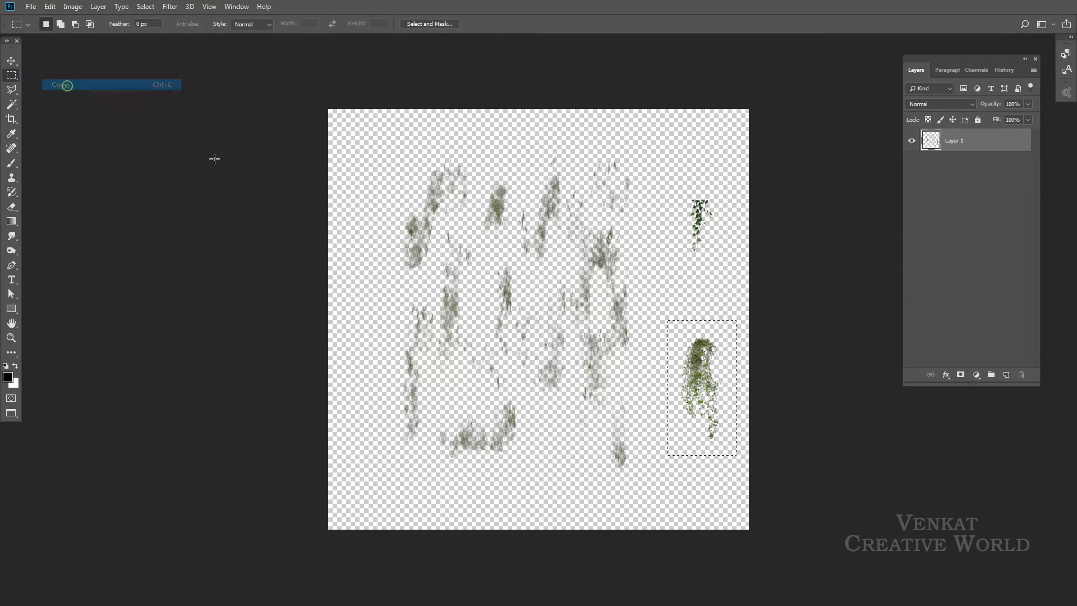
left_click(547, 209)
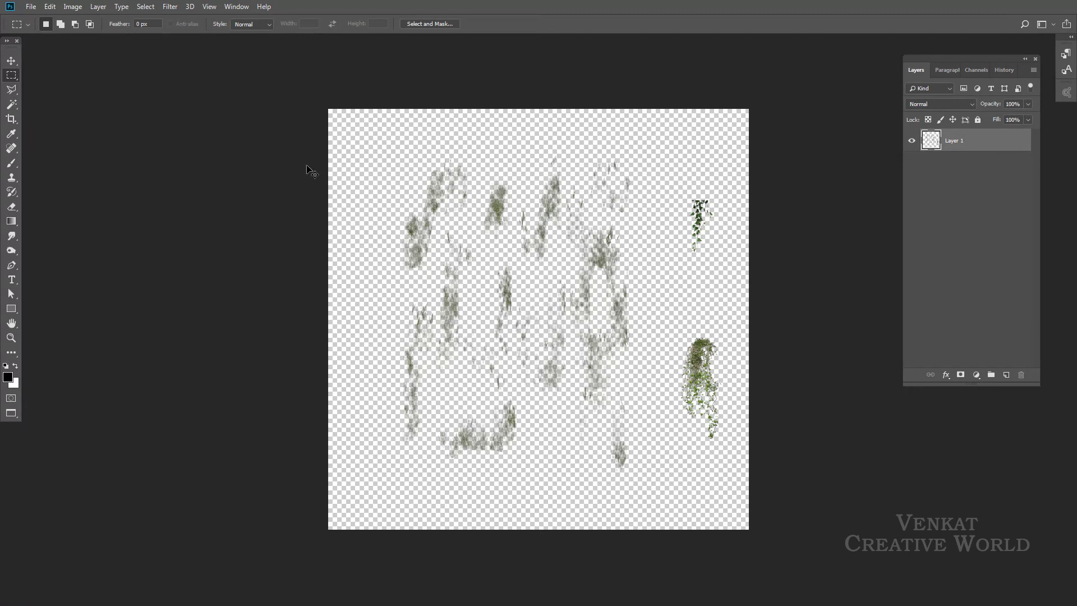
key("ctrl+Tab")
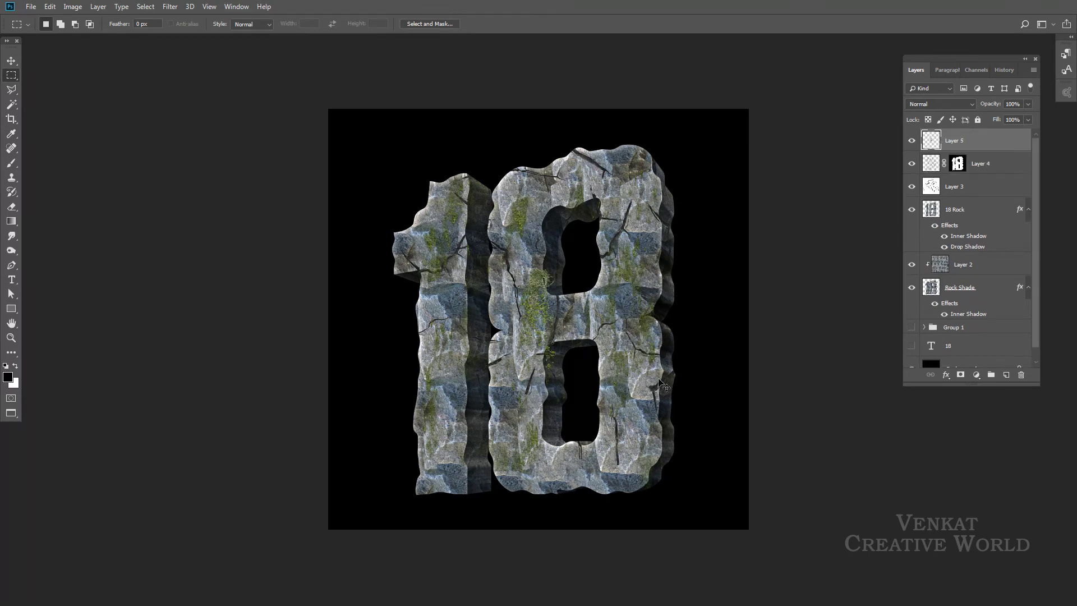
left_click(50, 6)
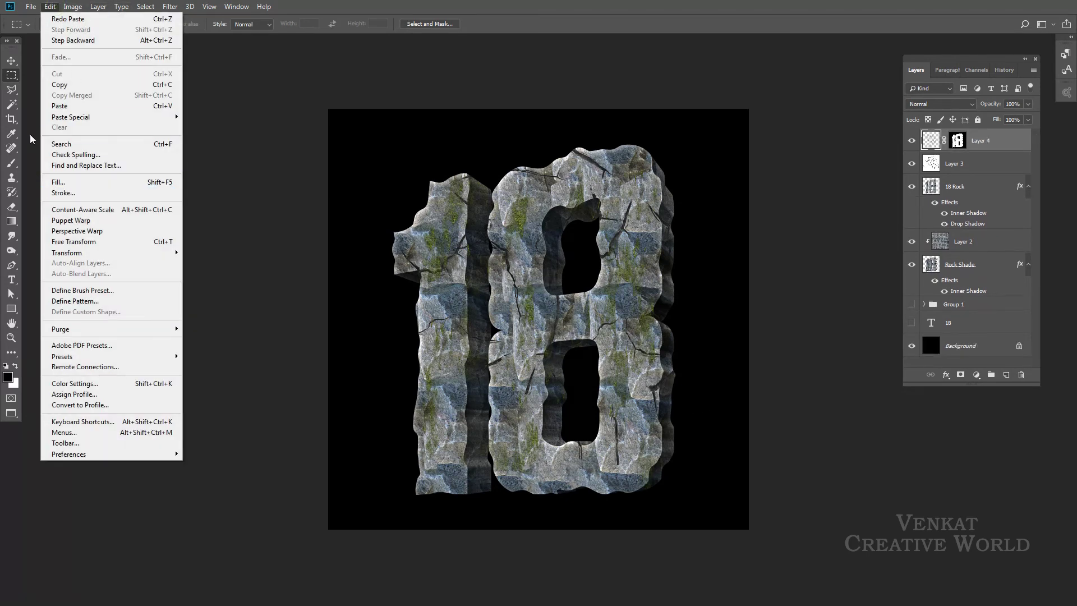
Step: Paste the hanging plant and position it on the 8's right edge
left_click(60, 106)
key("v")
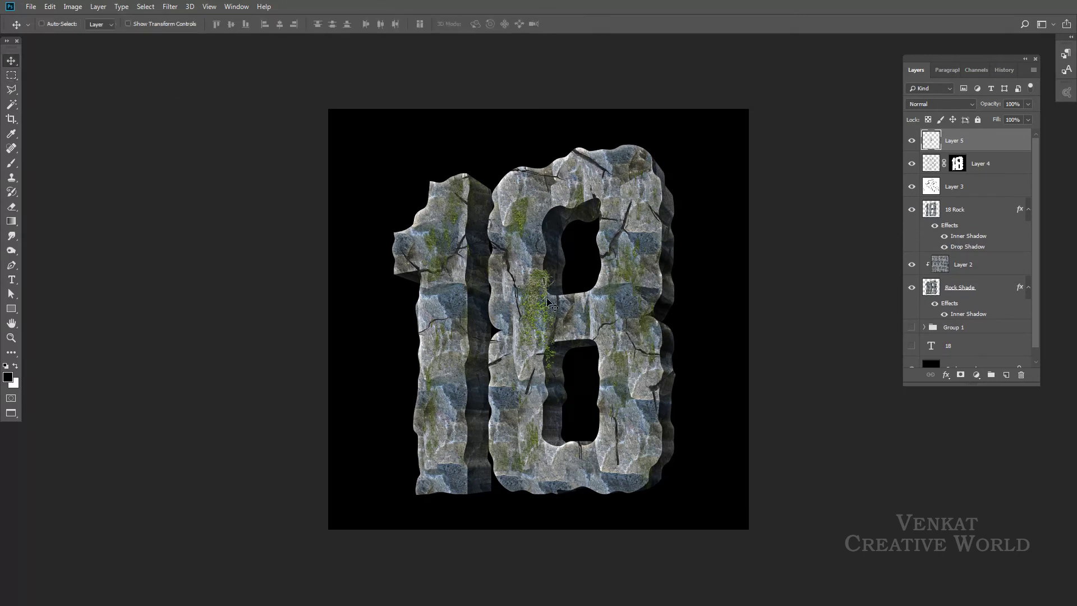
left_click_drag(543, 297, 663, 388)
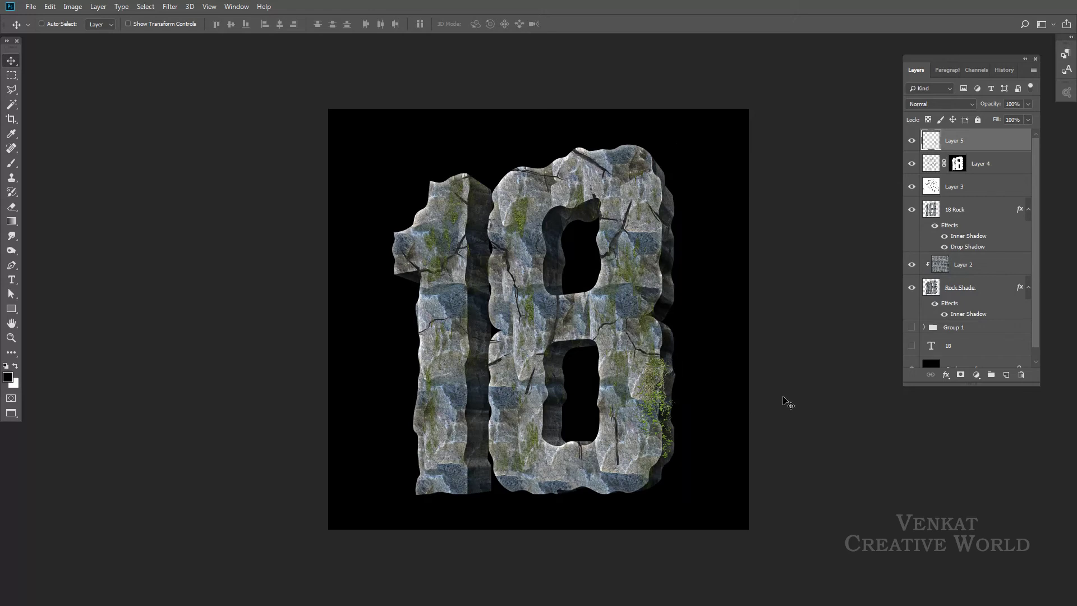
Step: Name the layer 'plant' and hang a duplicate of it on the left 1
double_click(959, 142)
type("plant")
key("Return")
mouse_move(679, 435)
left_mouse_down()
mouse_move(465, 290)
mouse_move(477, 295)
left_mouse_up()
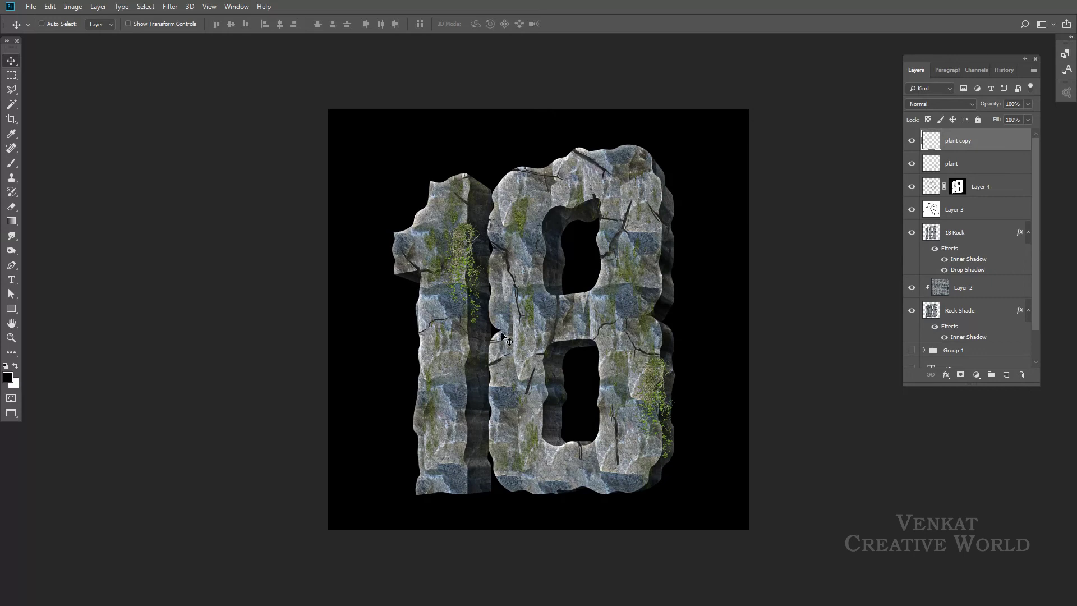
left_click_drag(503, 336, 504, 314)
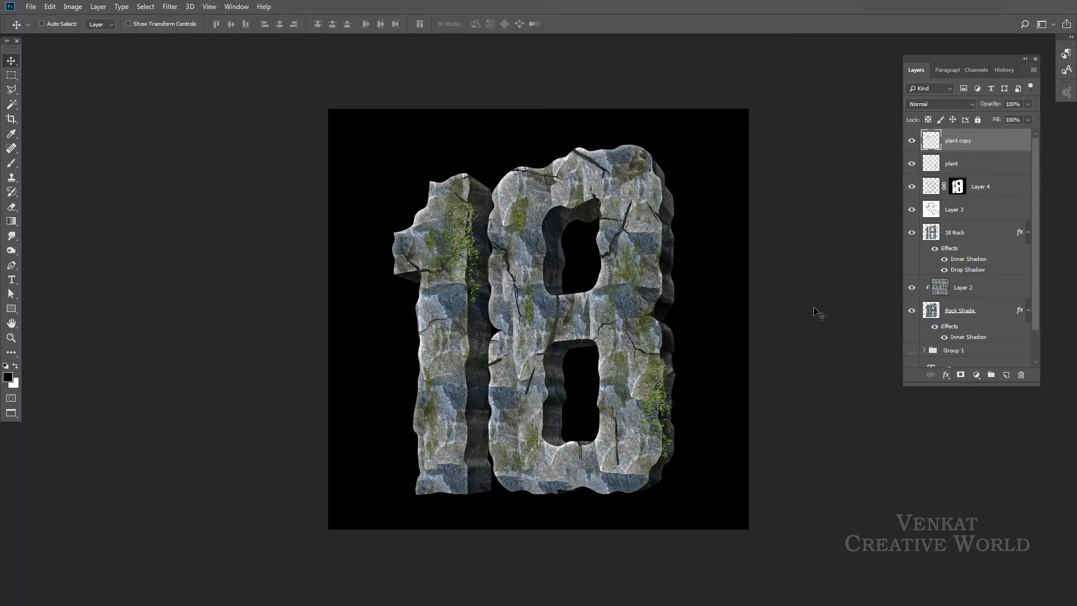
Step: Copy the small top-right vine from a freshly opened Plants image
left_click(31, 7)
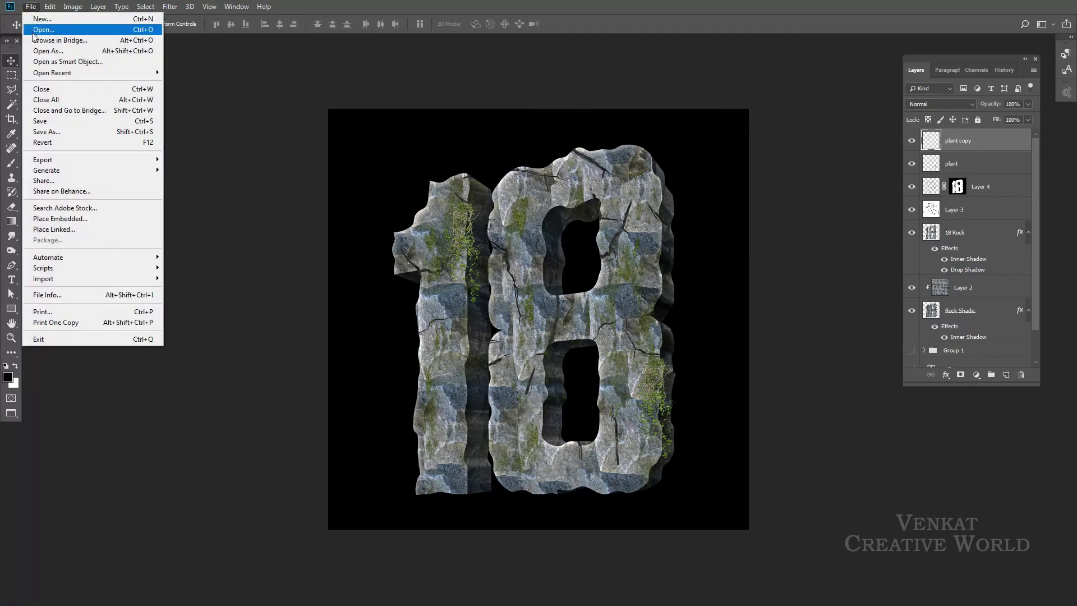
left_click(34, 30)
double_click(298, 92)
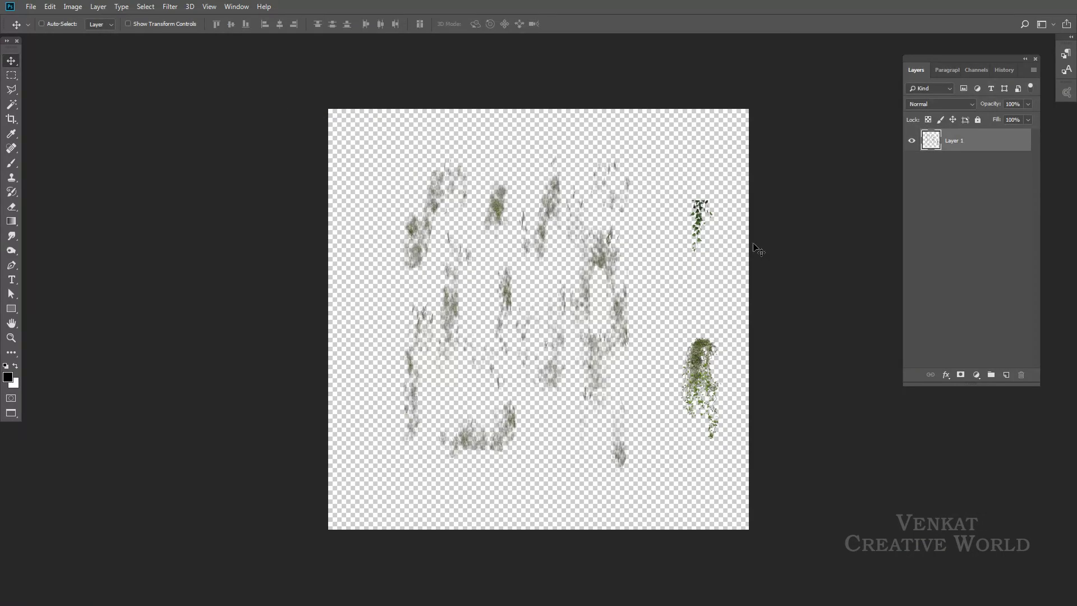
left_click(7, 77)
left_click_drag(674, 190, 726, 268)
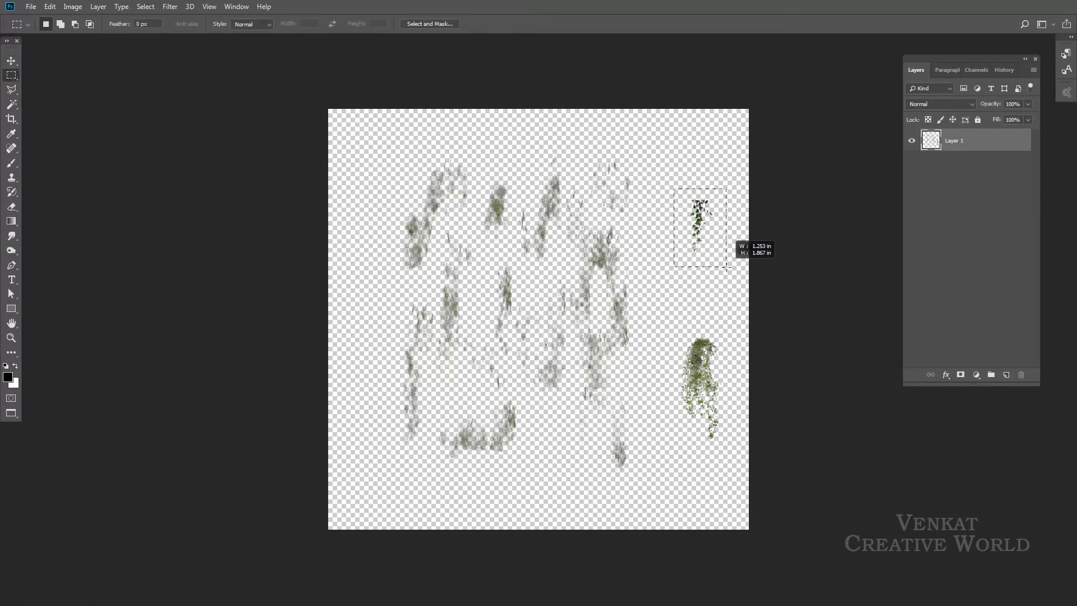
left_click(50, 6)
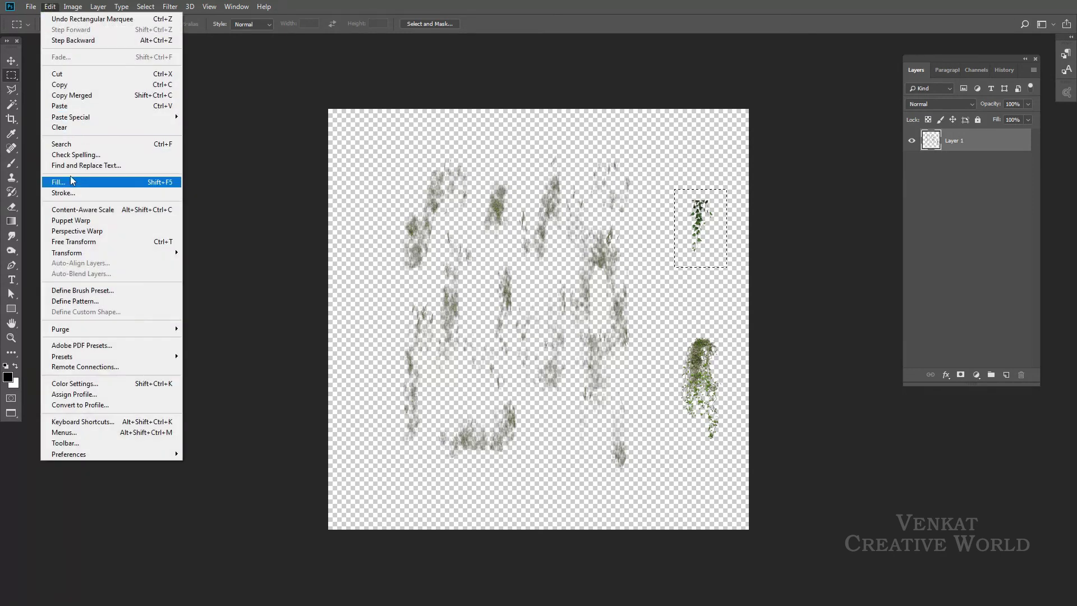
left_click(59, 85)
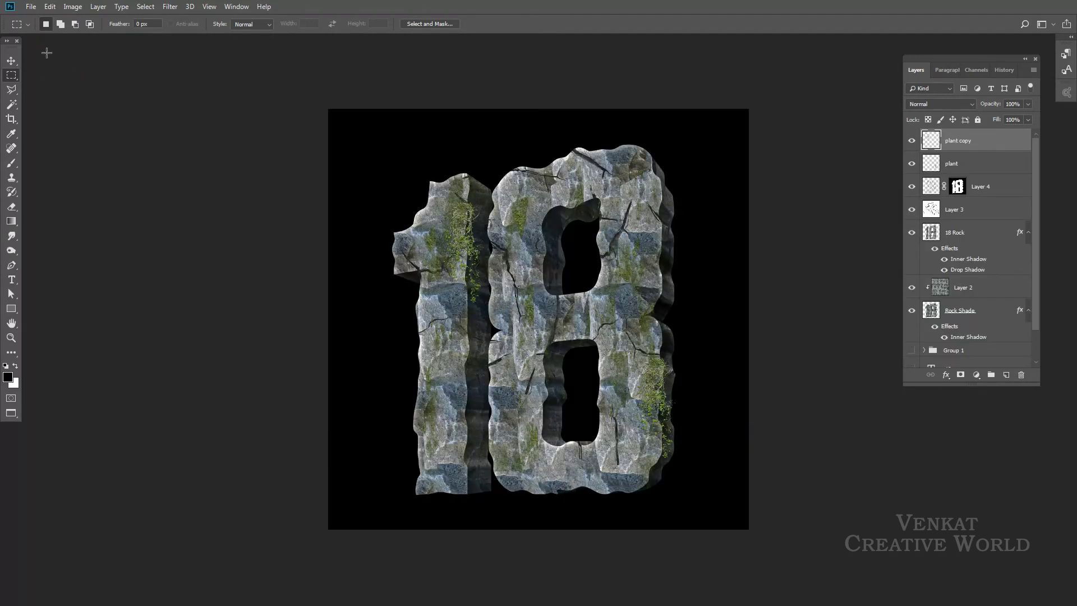
Step: Paste the vine into the 8's upper hole and stretch it slightly taller
left_click(50, 7)
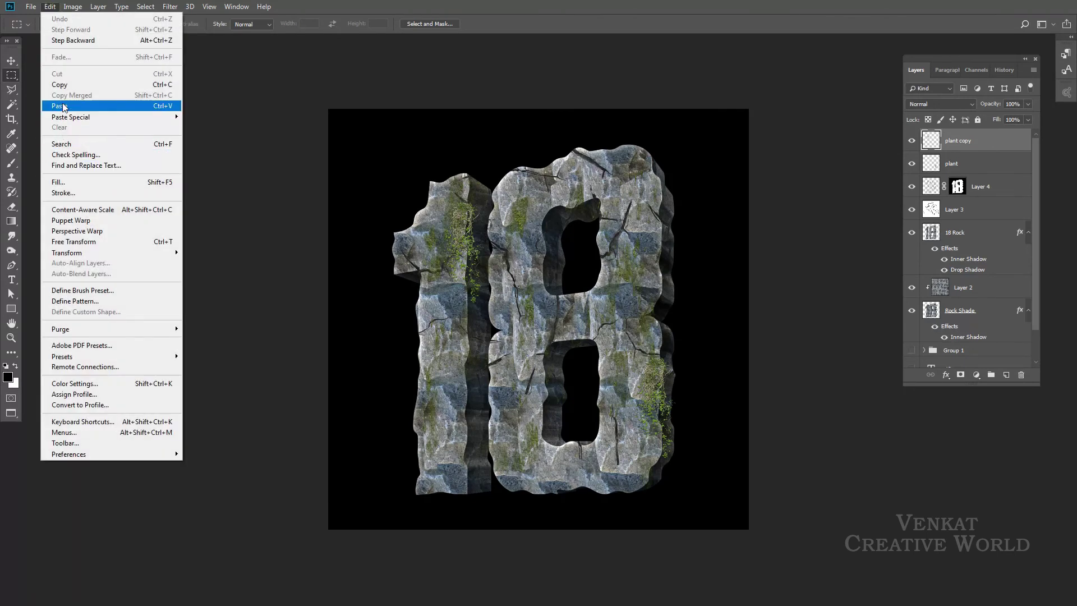
left_click(59, 106)
key("v")
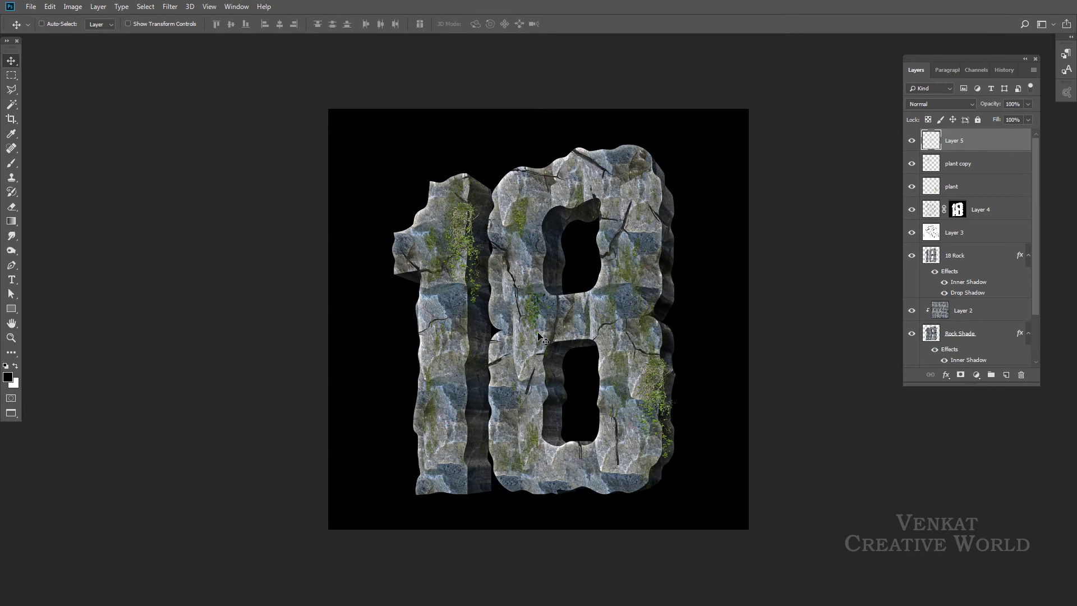
left_click_drag(539, 336, 598, 247)
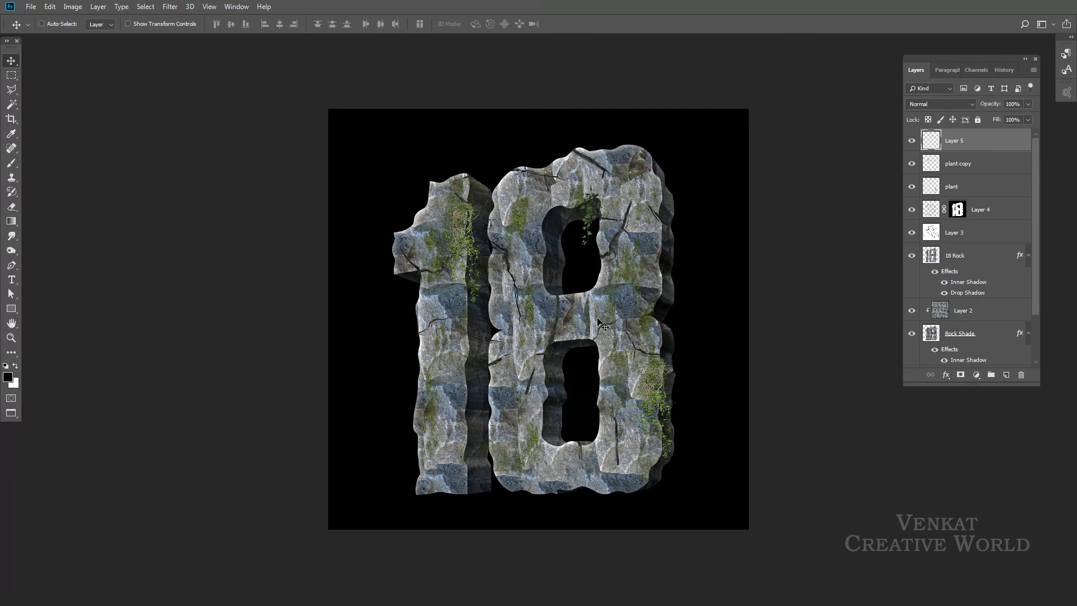
key("ctrl+t")
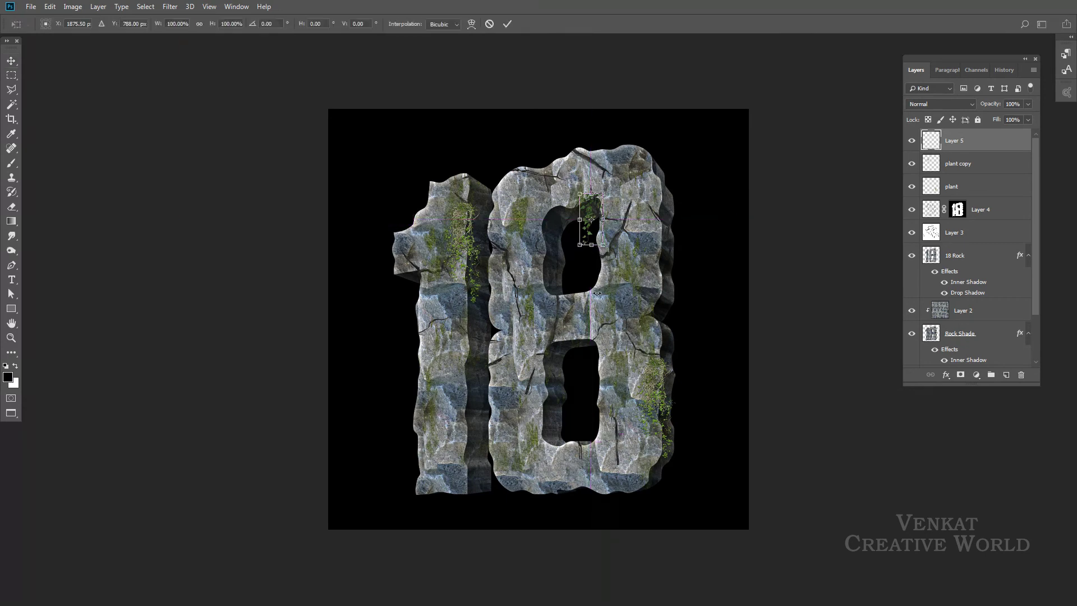
left_click_drag(589, 251, 593, 260)
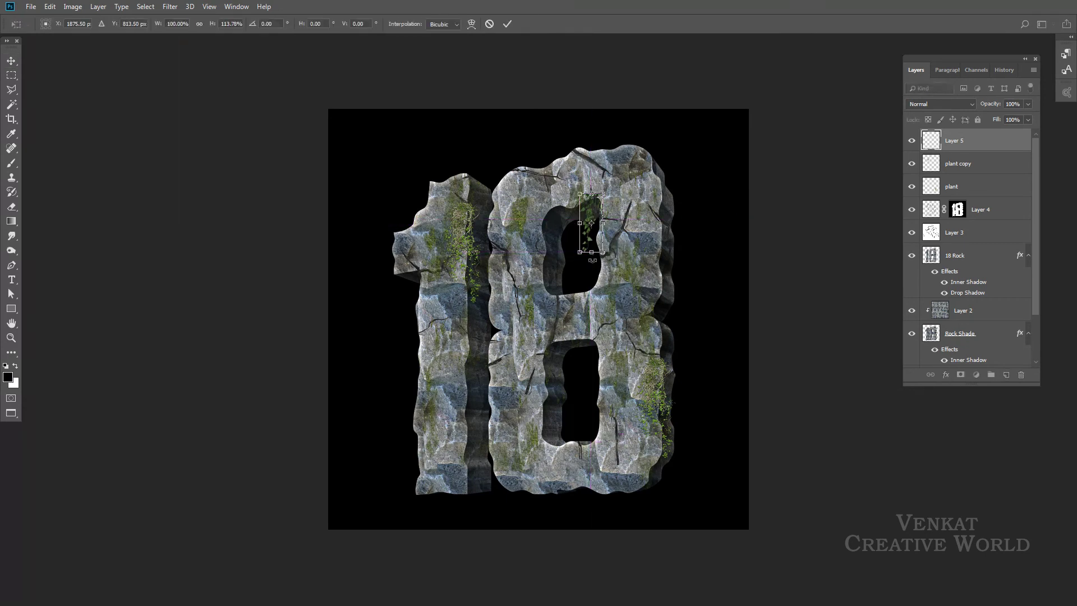
key("Return")
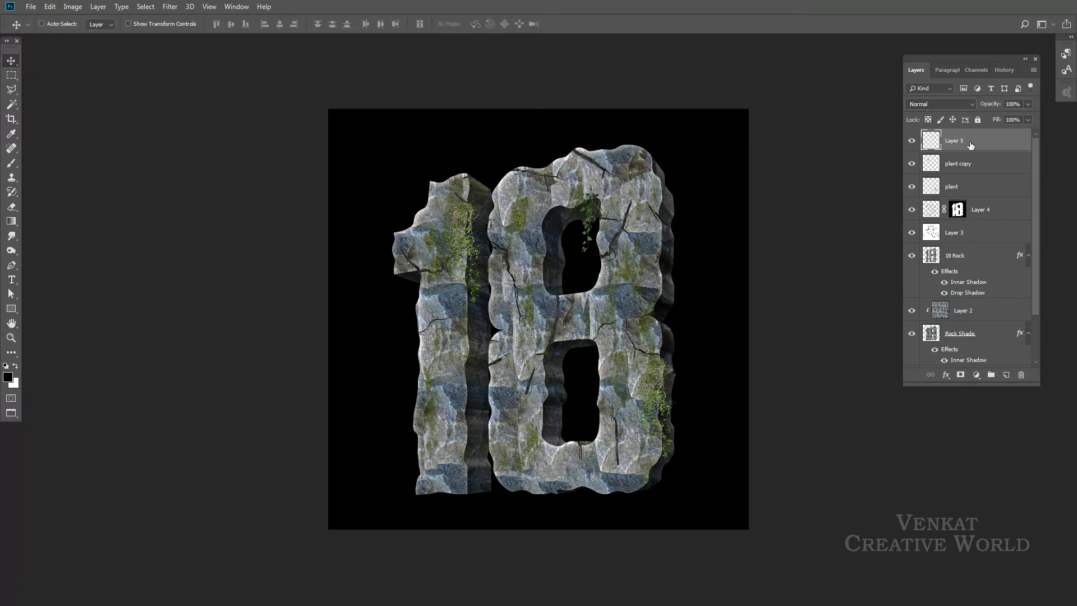
Step: Rename the vine layer to 'Leafs'
left_click_drag(969, 145, 966, 147)
double_click(955, 140)
type("Leafs")
key("Return")
Step: Duplicate Leafs, rotate the copy 180° and place it slightly enlarged on the 1's lower left
left_click_drag(986, 148, 1006, 375)
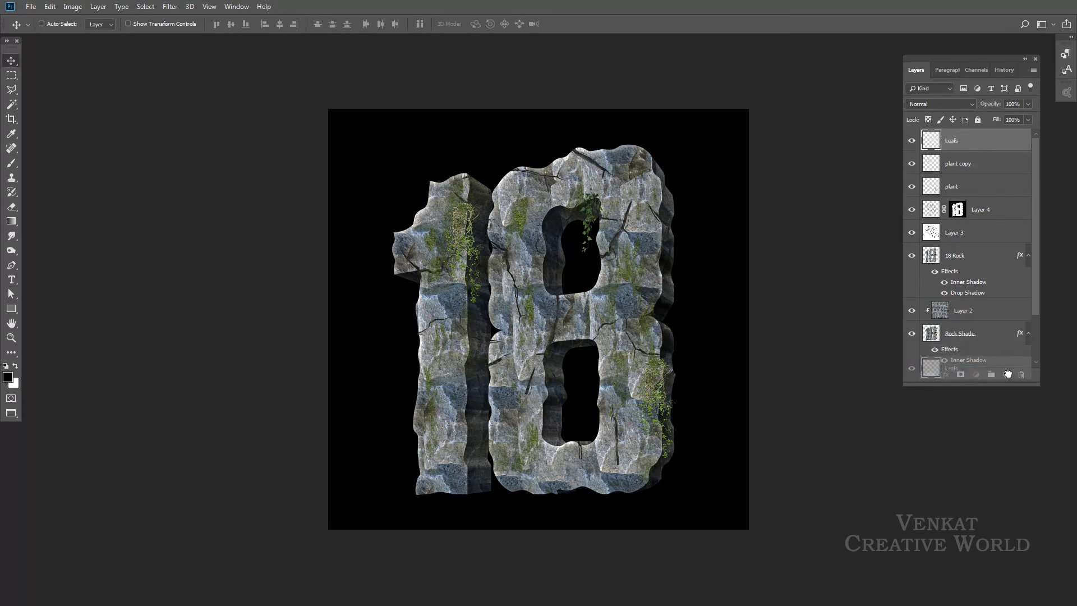
left_click_drag(603, 239, 449, 418)
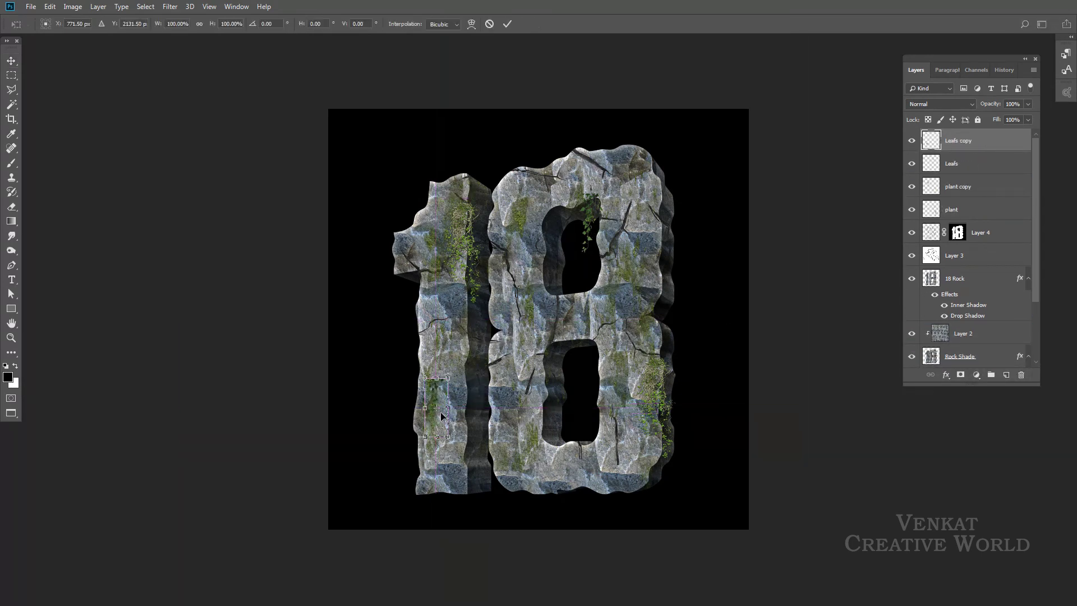
key("ctrl+t")
right_click(438, 404)
left_click(492, 508)
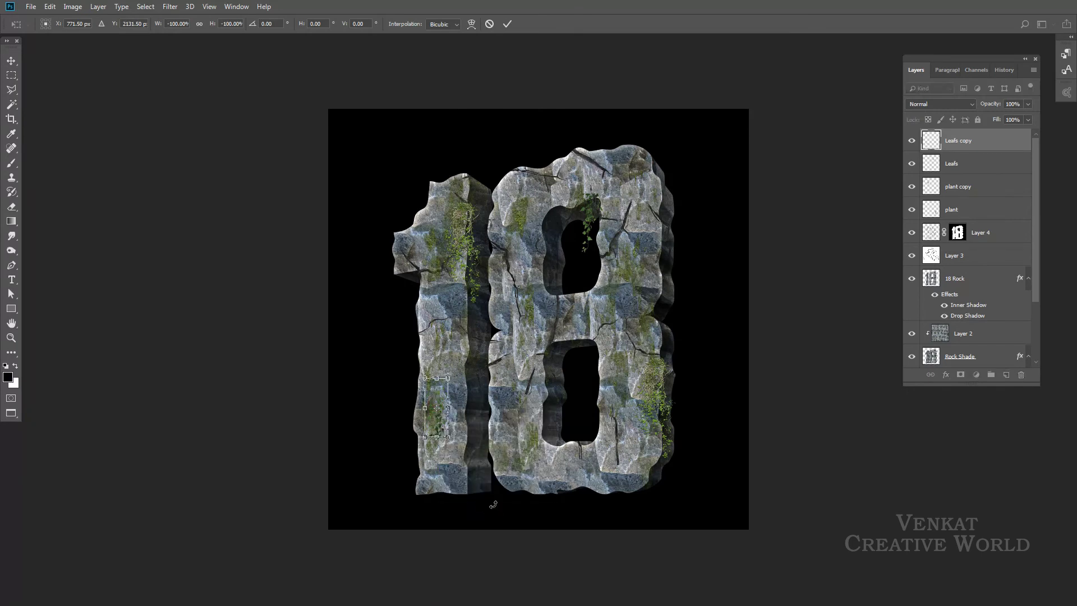
left_click_drag(440, 399, 440, 343)
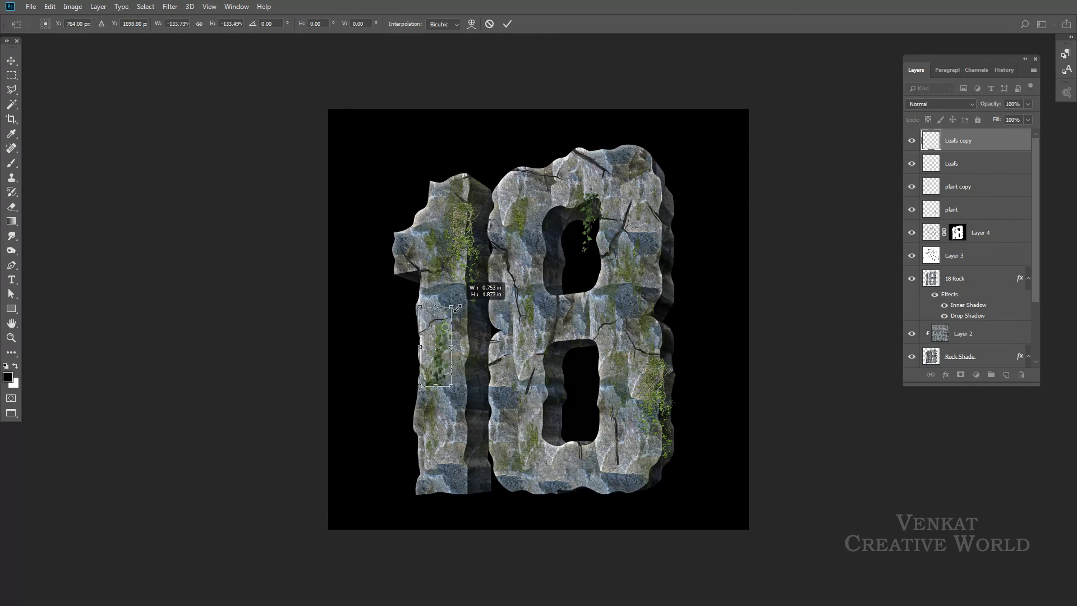
left_click_drag(443, 386, 446, 388)
key("Return")
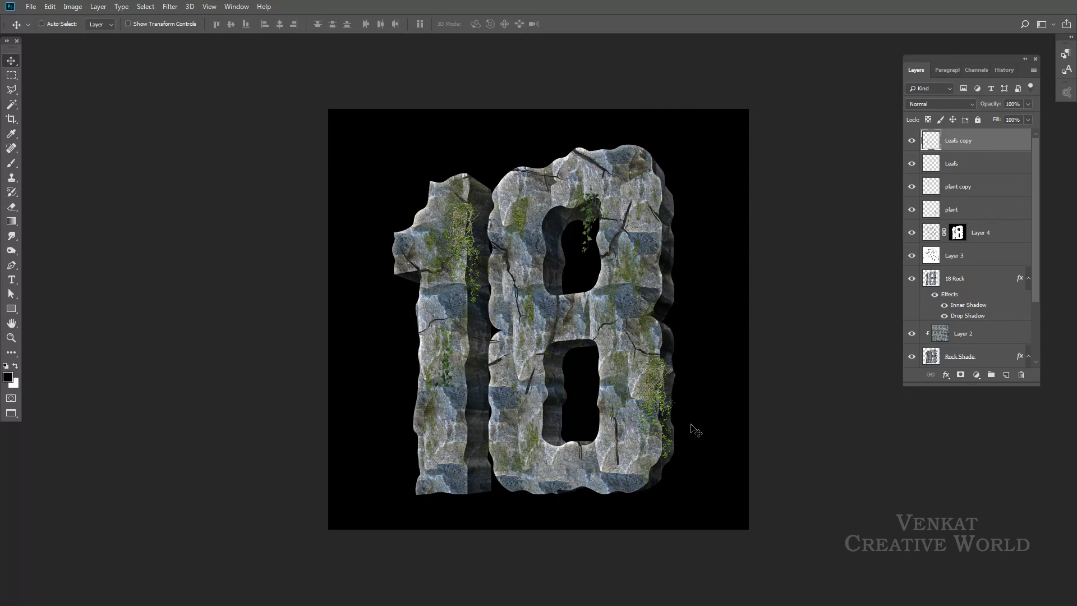
Step: Add another Leafs copy hanging at the bottom of the 8
left_click_drag(977, 141, 1007, 375)
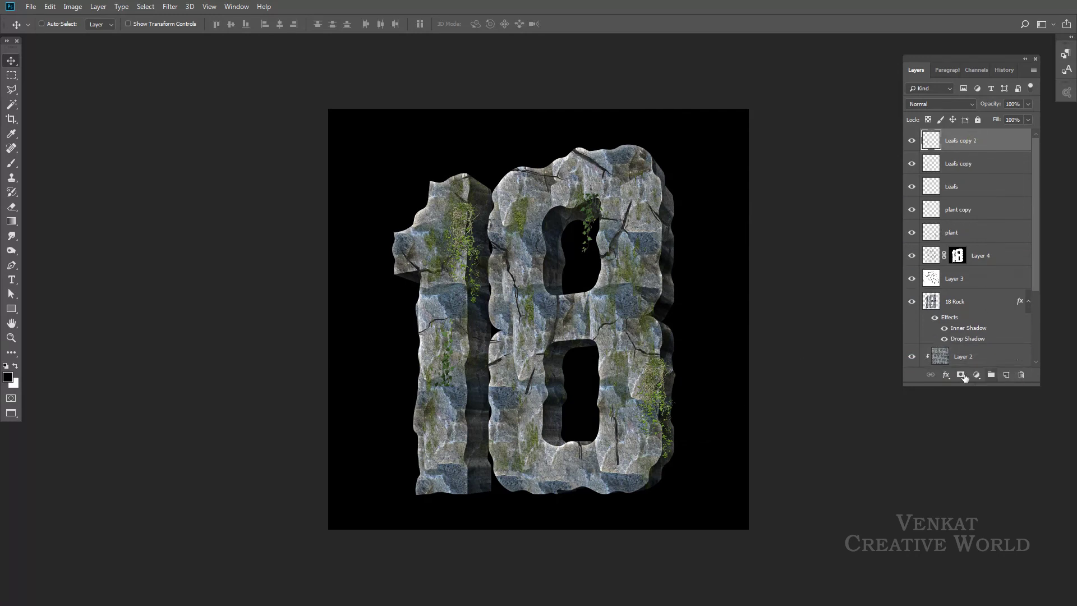
left_click_drag(578, 333, 680, 401)
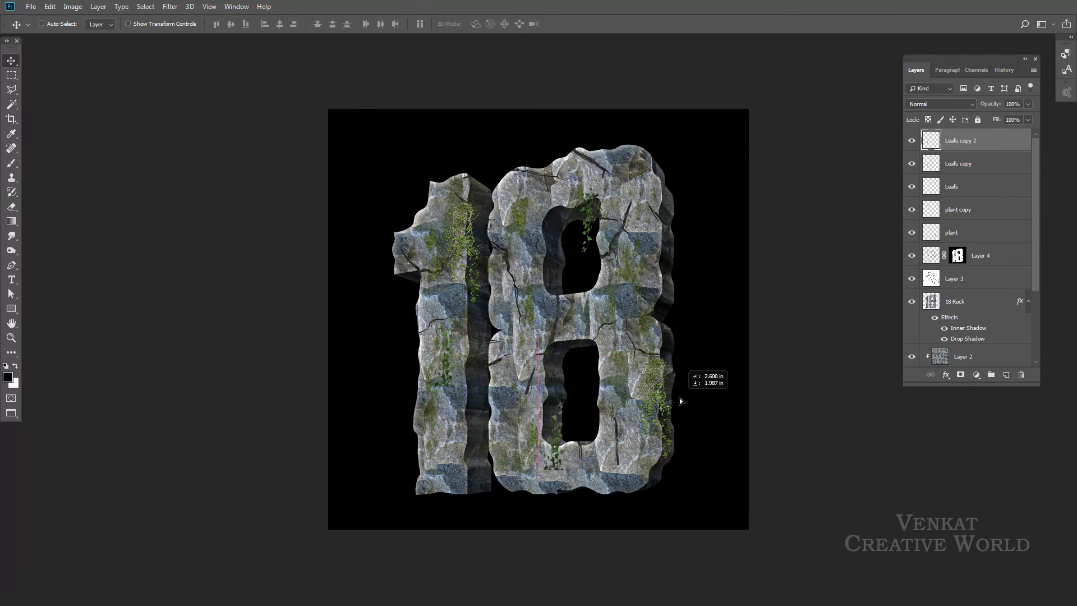
left_click_drag(680, 400, 679, 404)
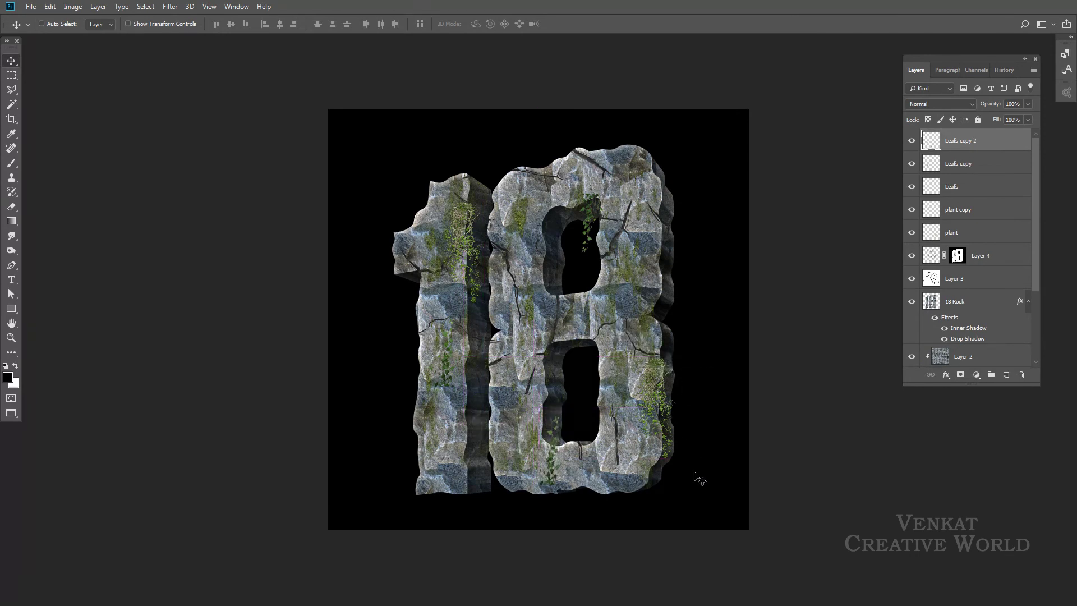
left_click_drag(610, 479, 612, 481)
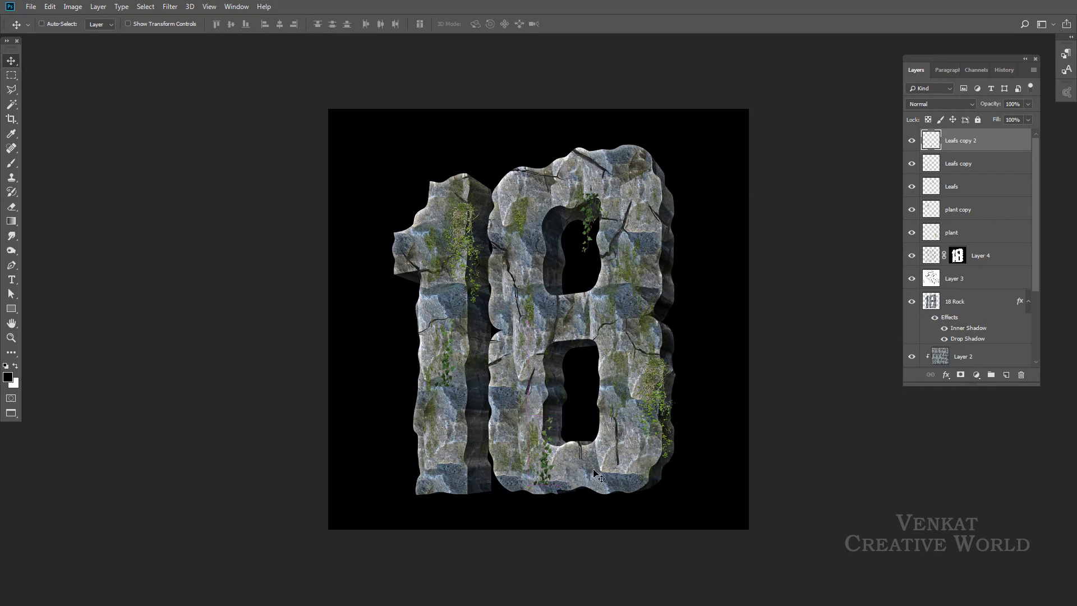
left_click_drag(594, 473, 596, 478)
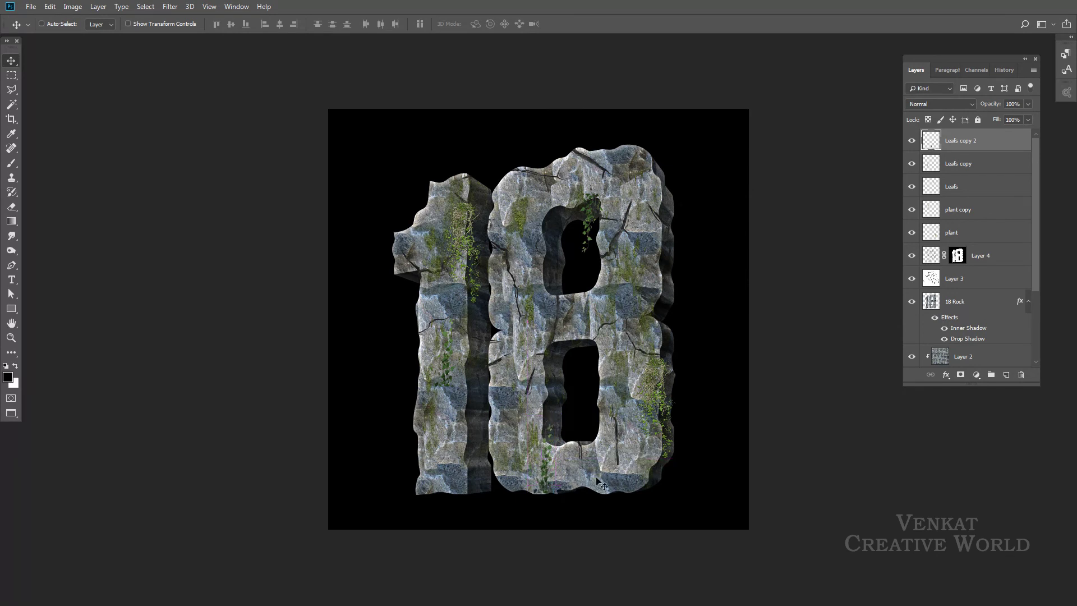
left_click_drag(1037, 292, 1038, 363)
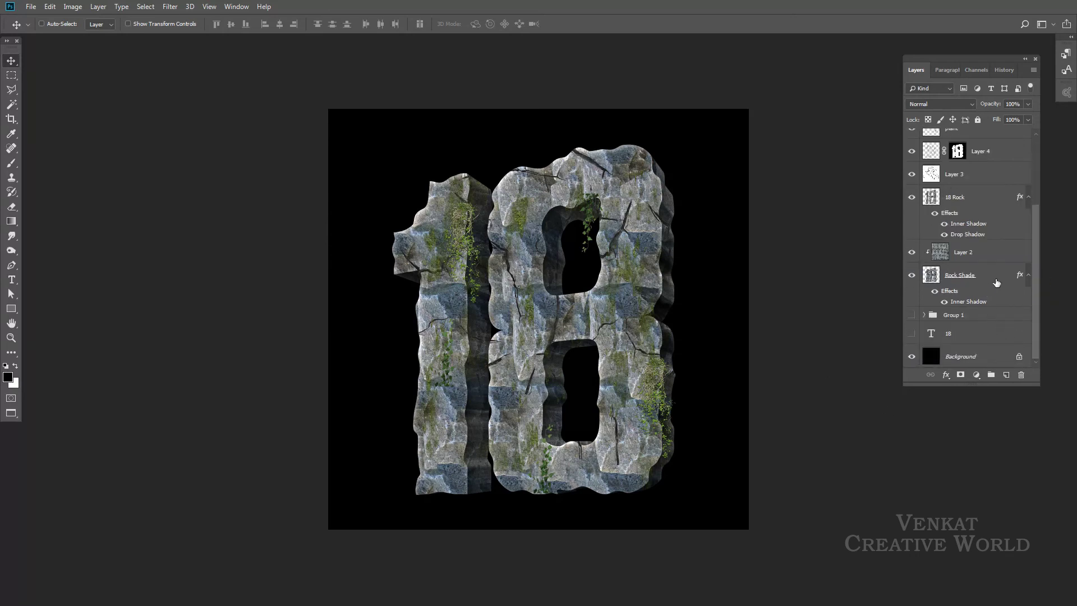
Step: Add a new Multiply layer above Layer 2, clipped to the rock
left_click(997, 264)
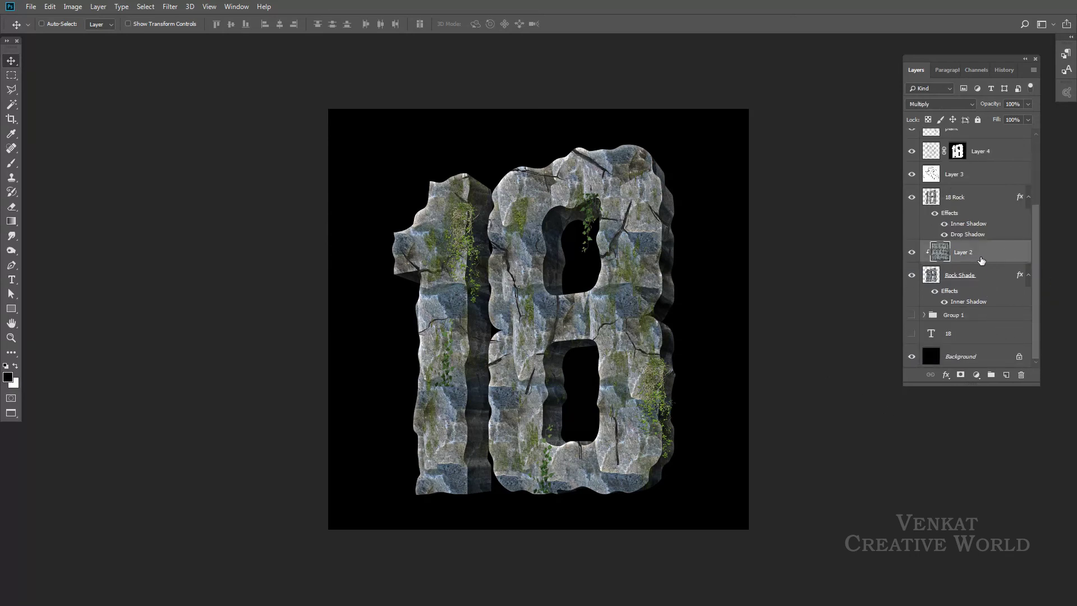
left_click(1007, 374)
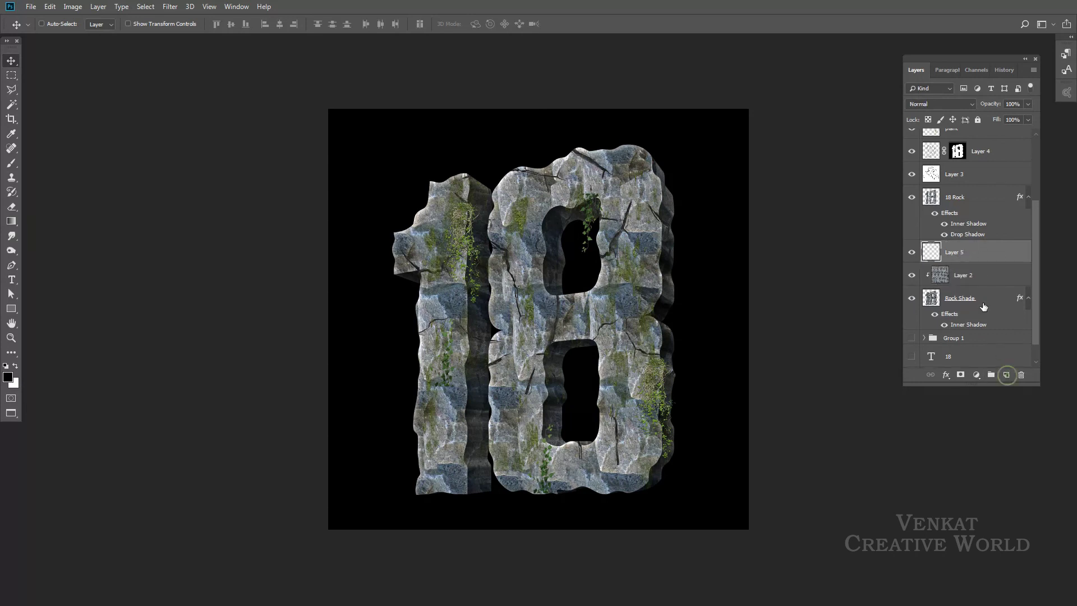
left_click(990, 260, "alt")
left_click(931, 104)
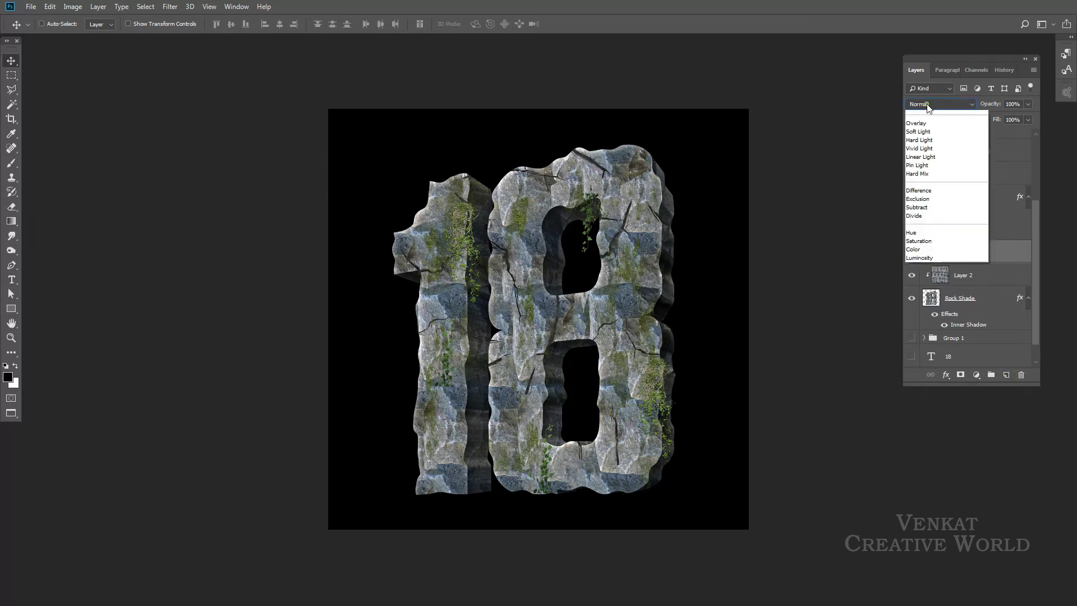
left_click(923, 147)
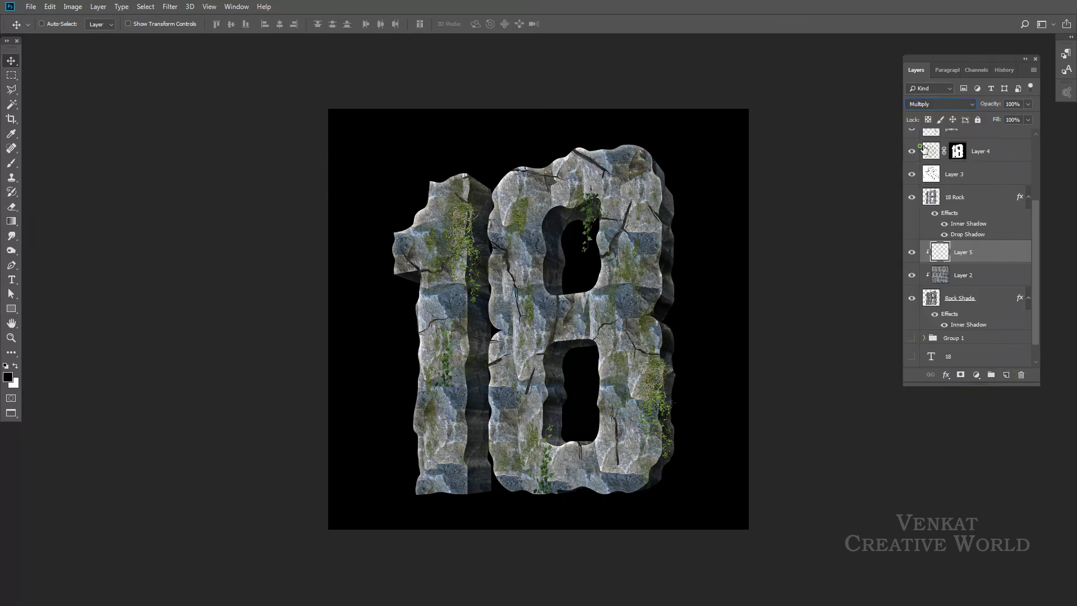
Step: Brush dark shading around the plant in the 8's upper hole
left_click(11, 163)
left_click_drag(591, 203, 545, 227)
key("bracketleft")
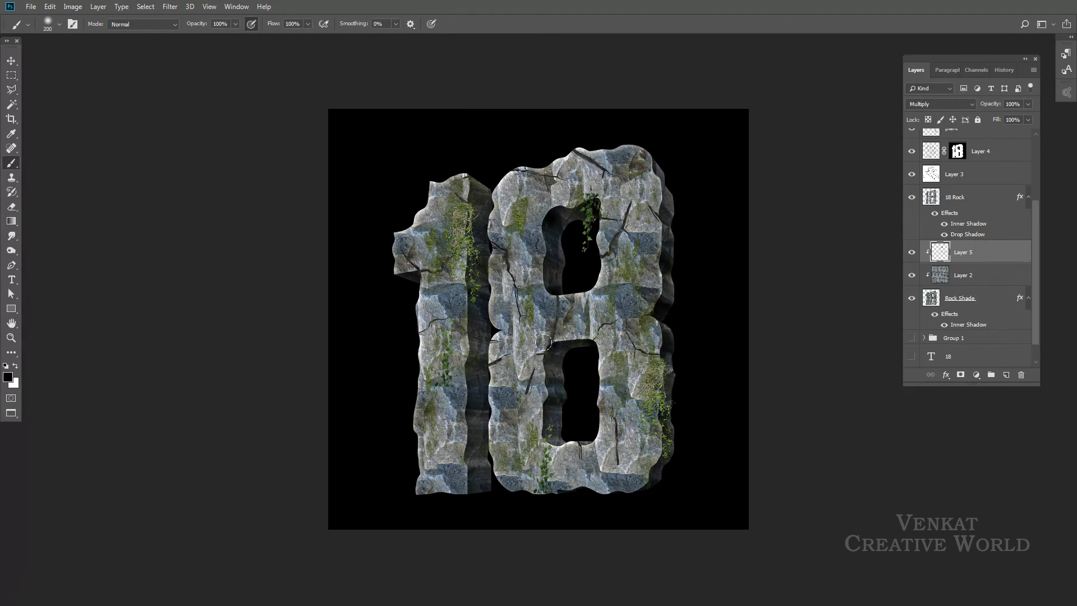
key("bracketleft")
key("bracketright")
key("bracketright")
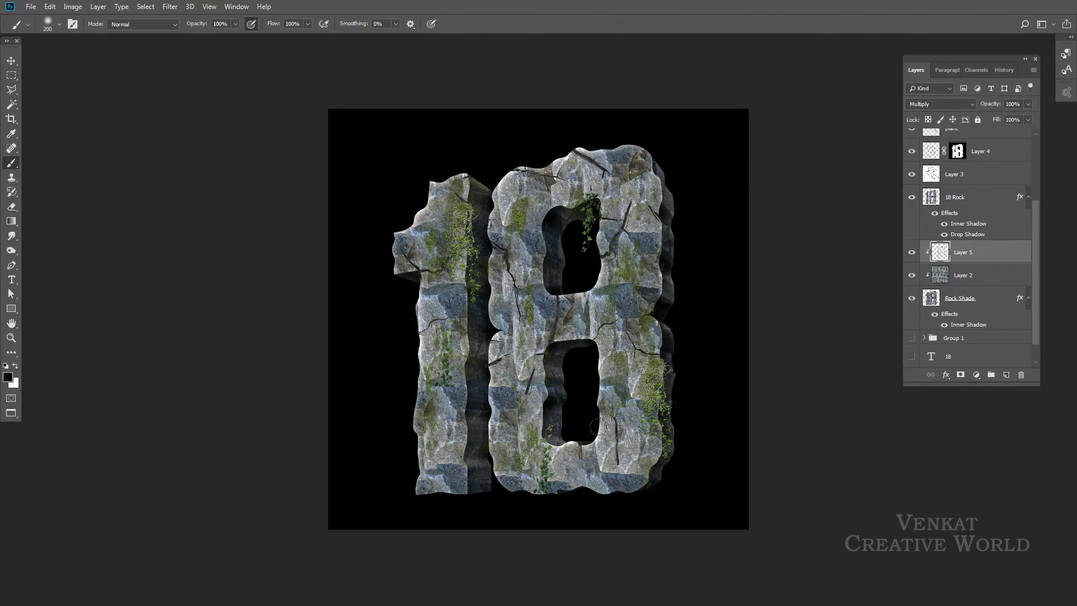
left_click_drag(1036, 227, 1045, 133)
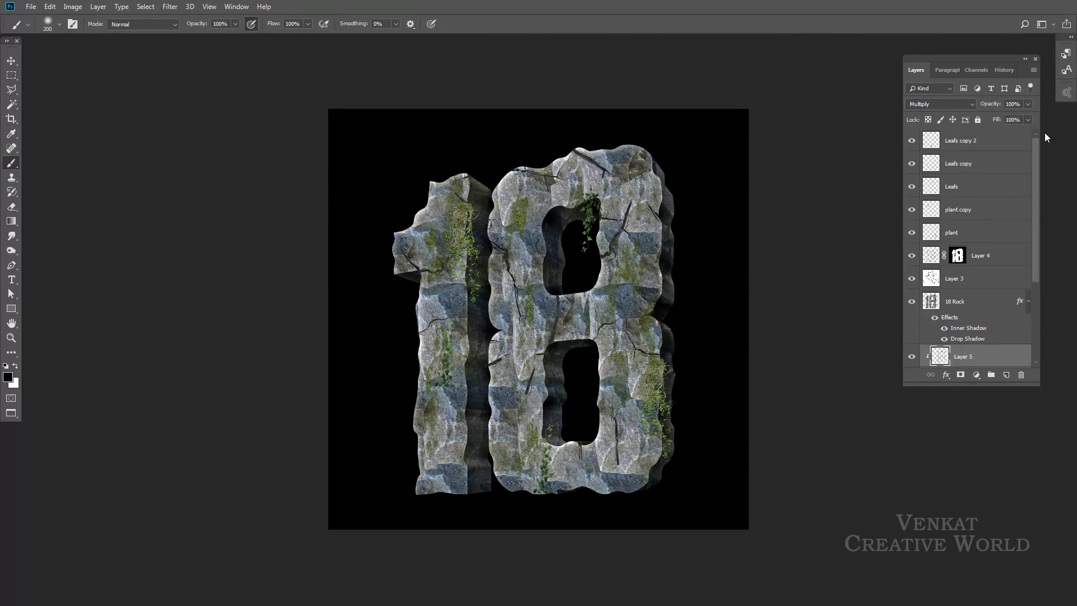
left_click(983, 148)
left_click(11, 61)
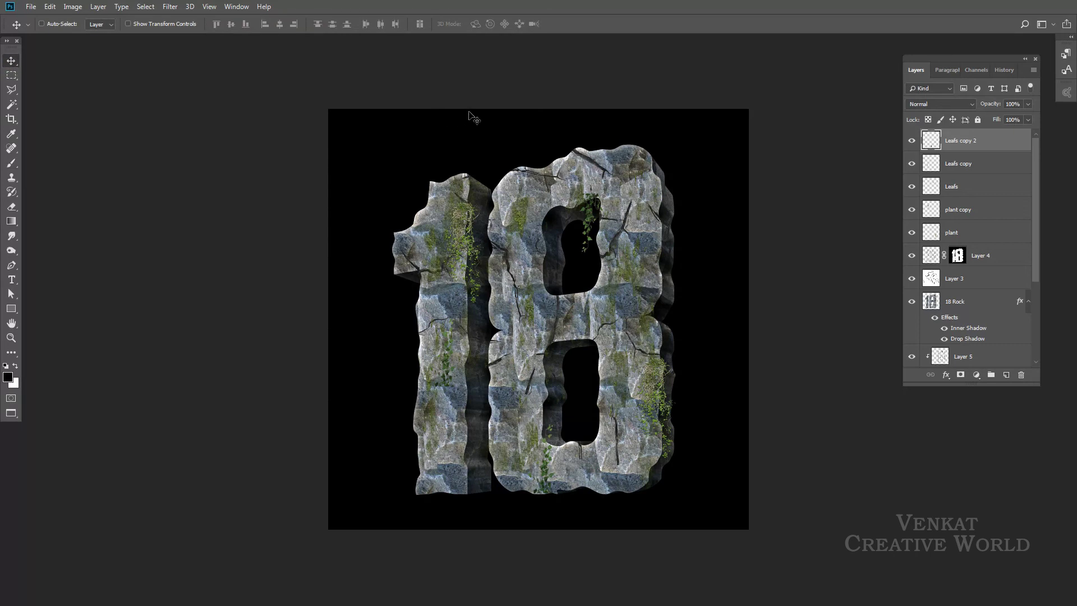
Step: Stamp all visible layers into a new layer and apply High Pass with radius 1.5
key("ctrl")
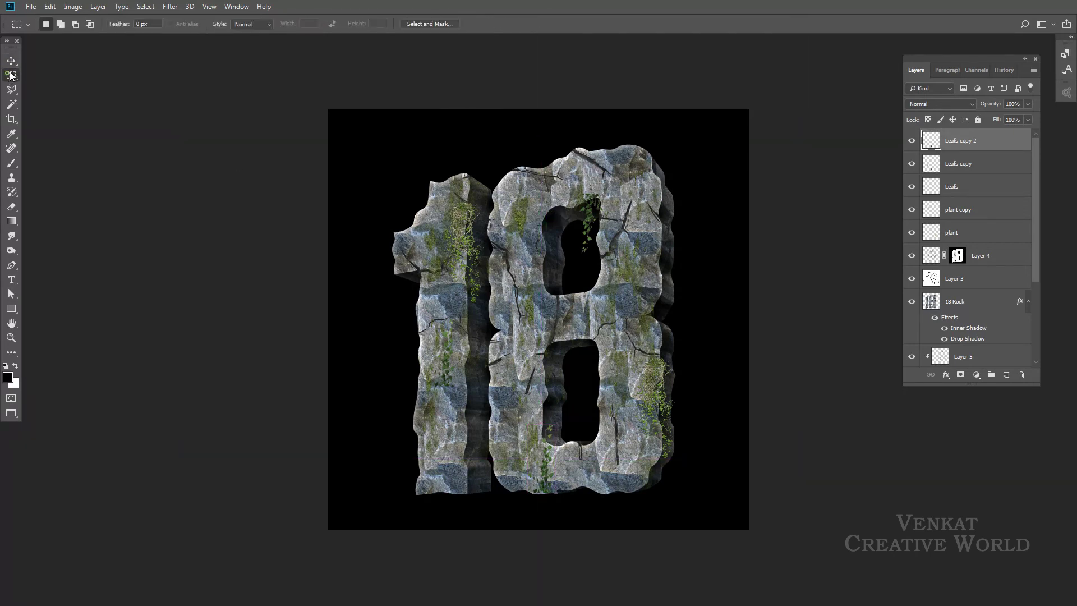
key("ctrl+shift+alt+e")
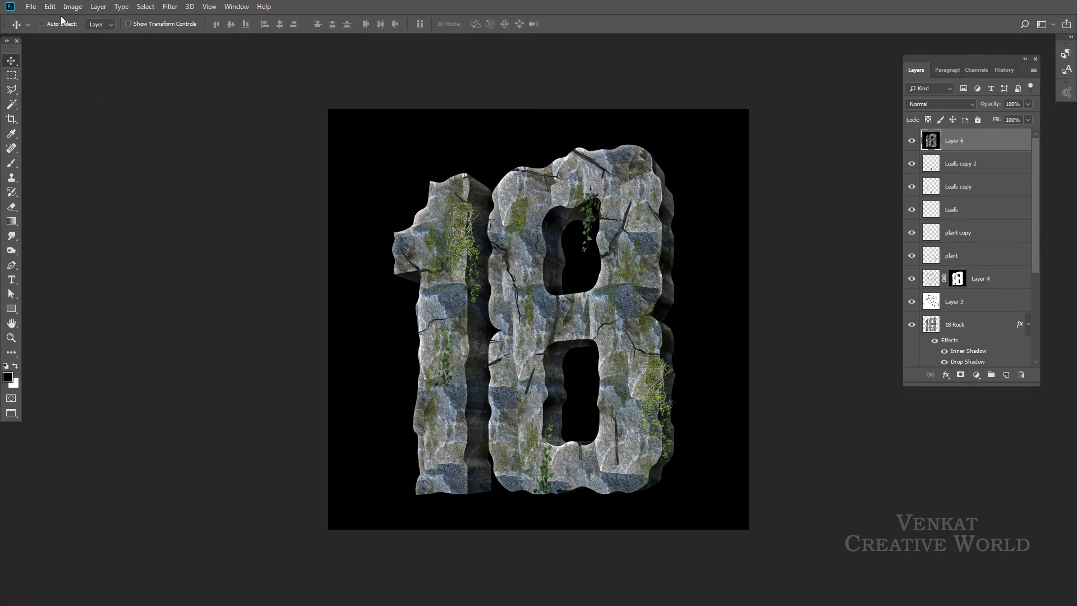
left_click(171, 7)
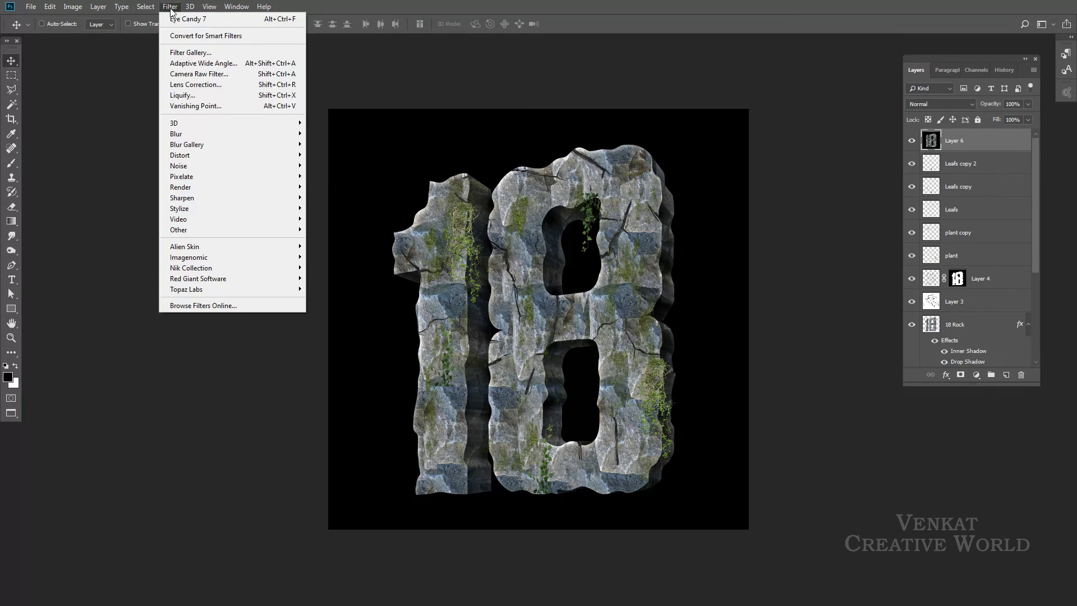
mouse_move(180, 230)
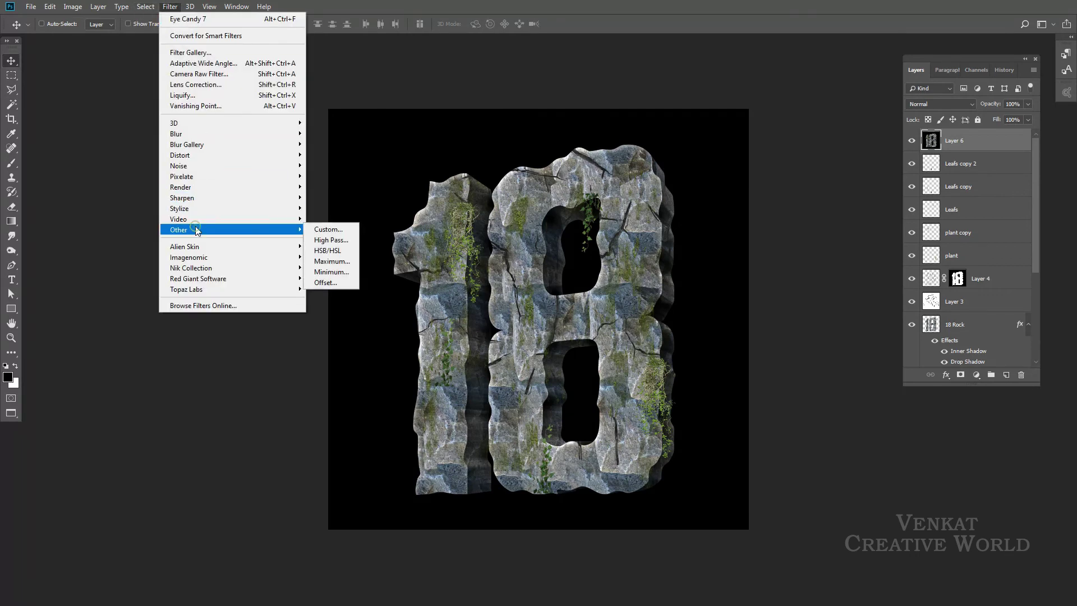
left_click(337, 241)
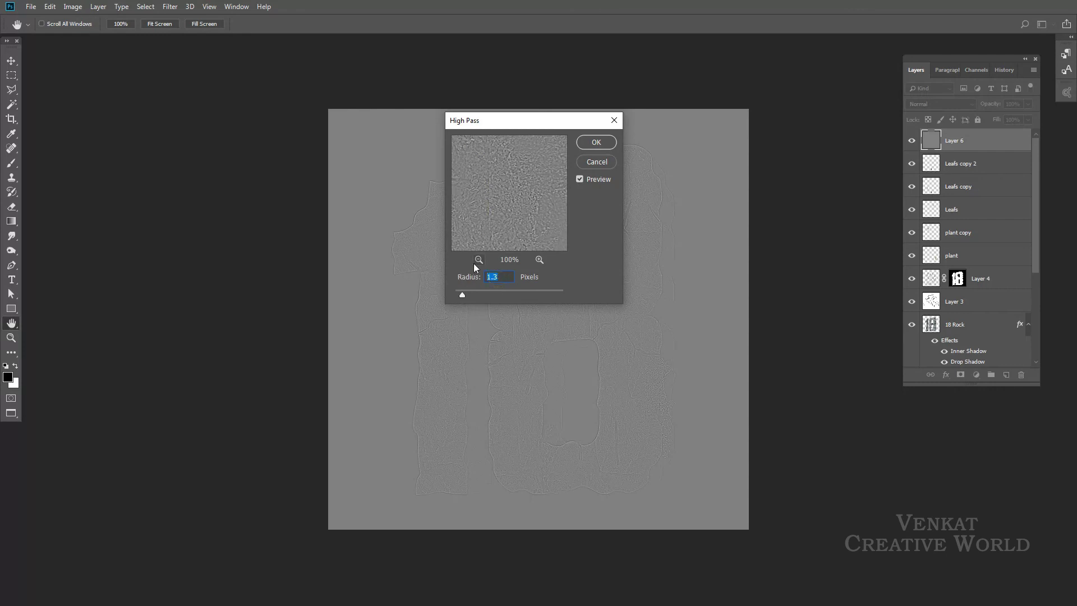
type("5")
left_click(587, 142)
Step: Set the high-pass Layer 6 blend mode to Linear Light
left_click(931, 104)
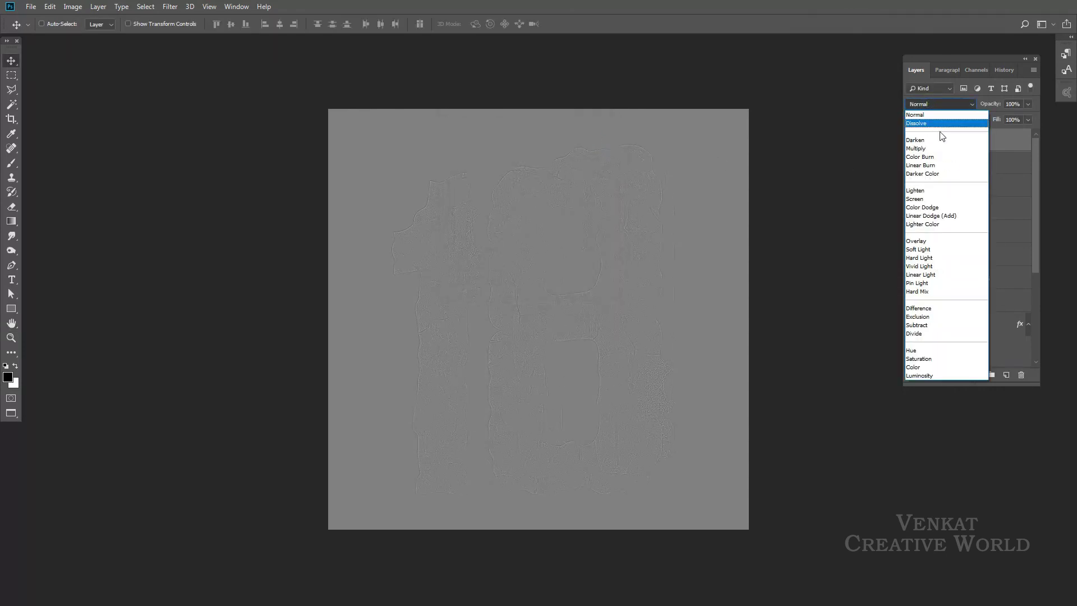
left_click(918, 274)
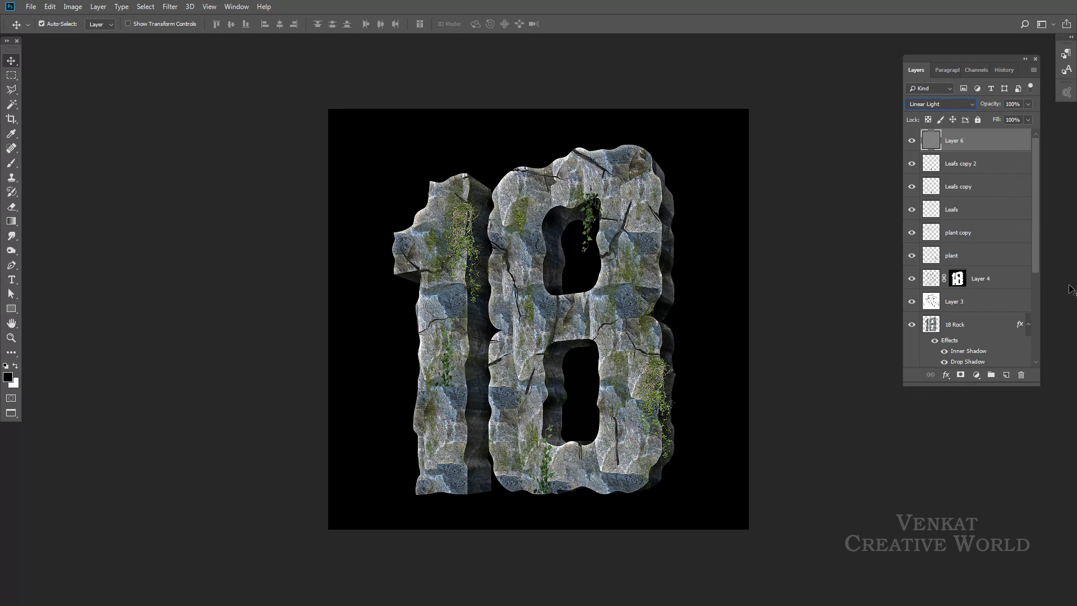
key("ctrl+plus")
left_click(976, 324)
Step: Display the finished mossy, cracked stone 18 full screen, zoomed in
key("z")
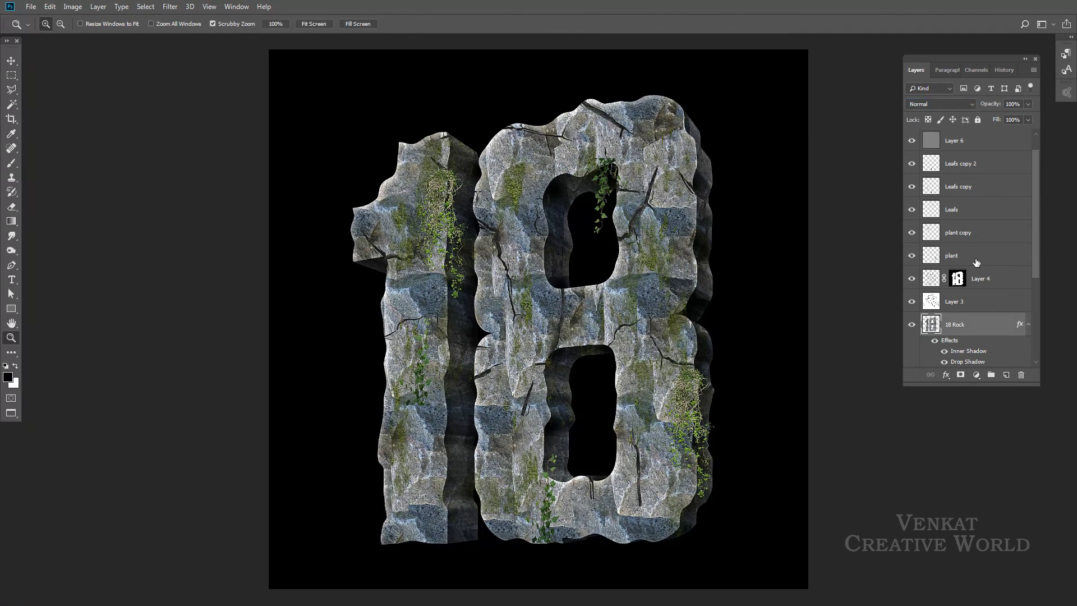
key("f")
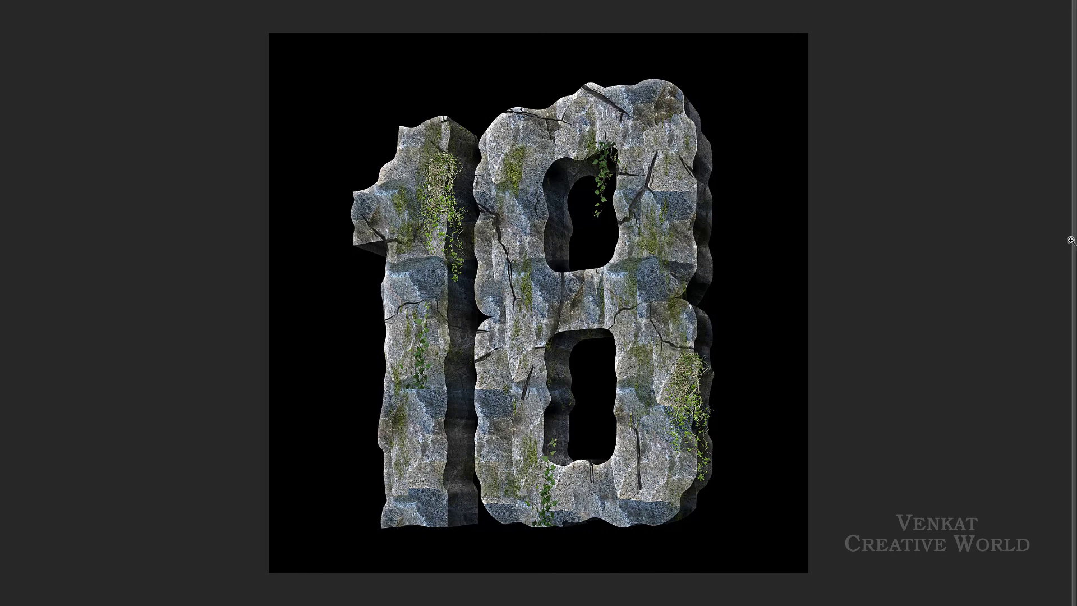
key("ctrl+plus")
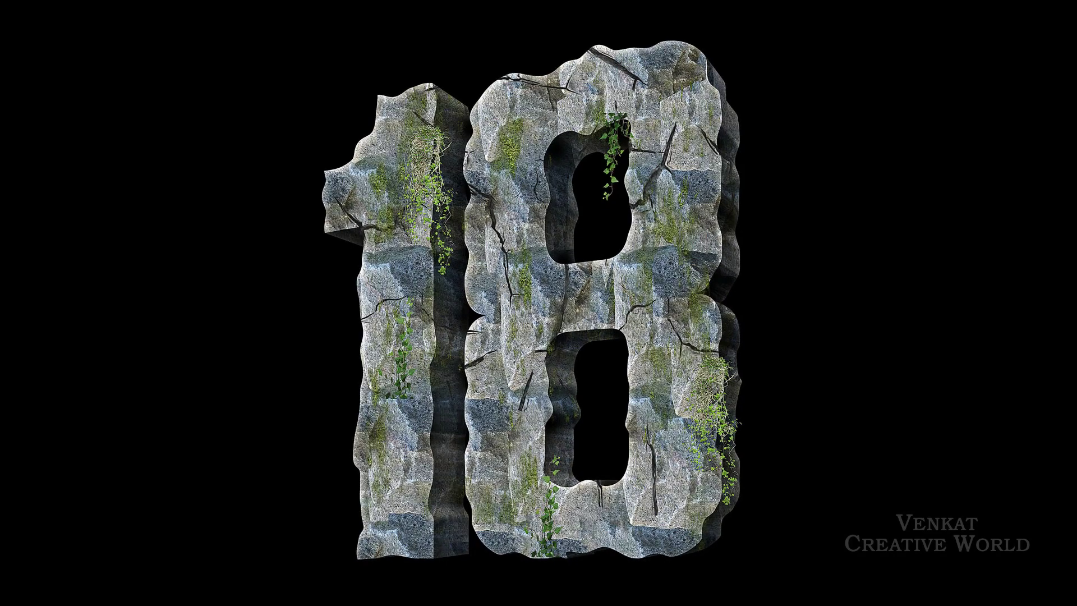